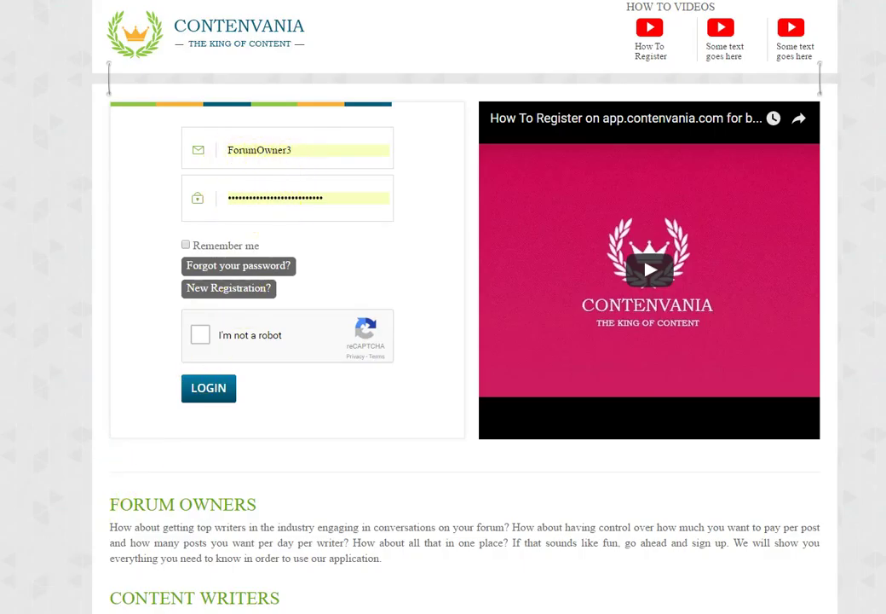
- Pass the reCAPTCHA check and log in to the Contenvania forum owner dashboard
{"action": "left_click", "coordinate": [200, 335]}
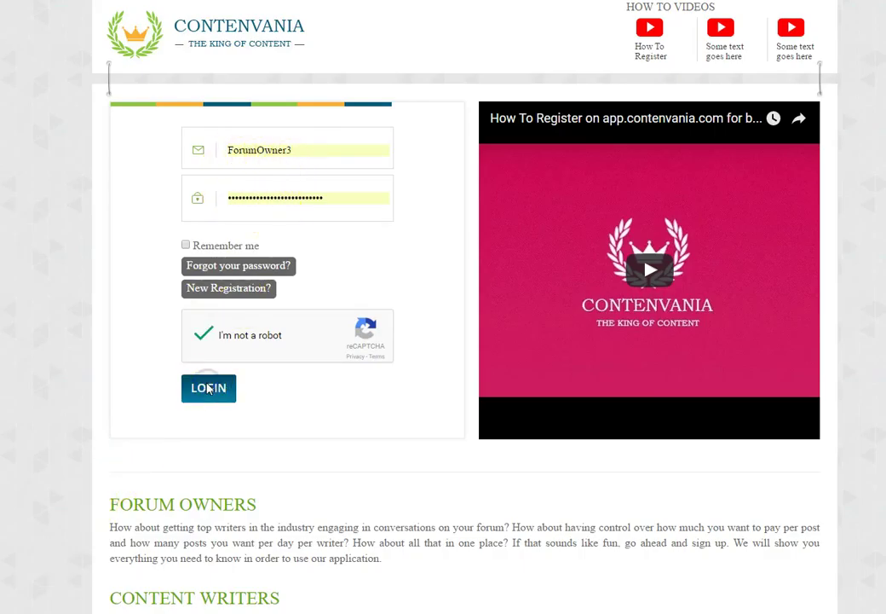
{"action": "left_click", "coordinate": [207, 389]}
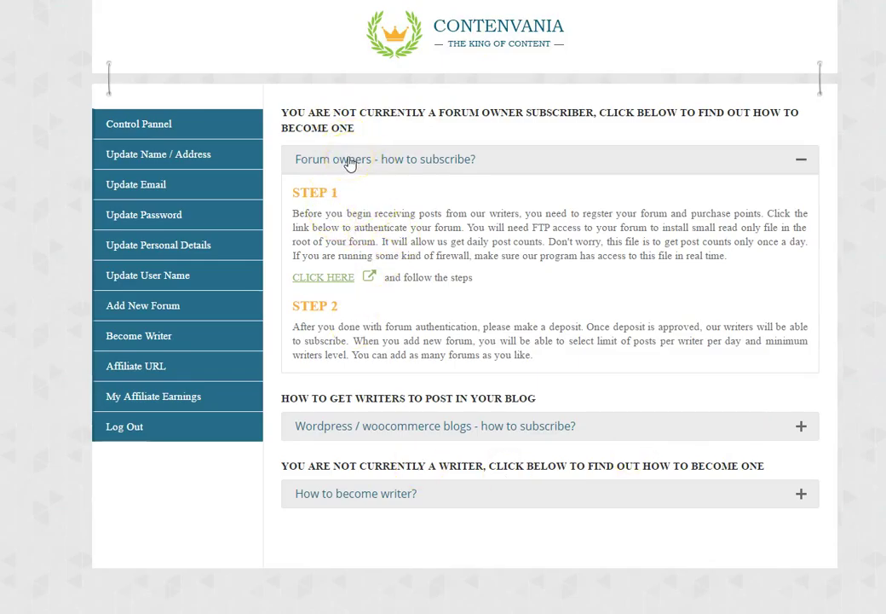
- Collapse the Forum owners section and open Add New Forum, keeping Invision Power Board 3.x and Business
{"action": "left_click", "coordinate": [349, 162]}
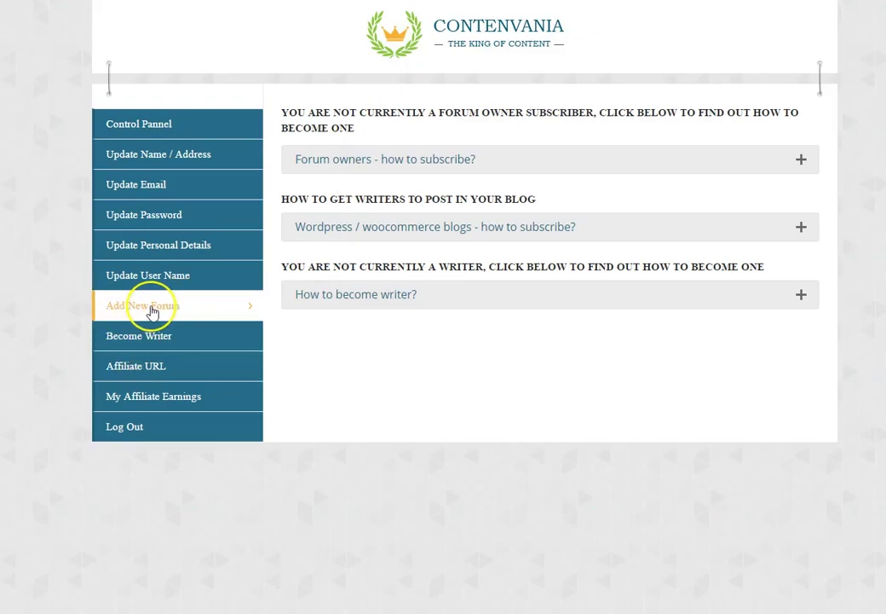
{"action": "left_click", "coordinate": [152, 313]}
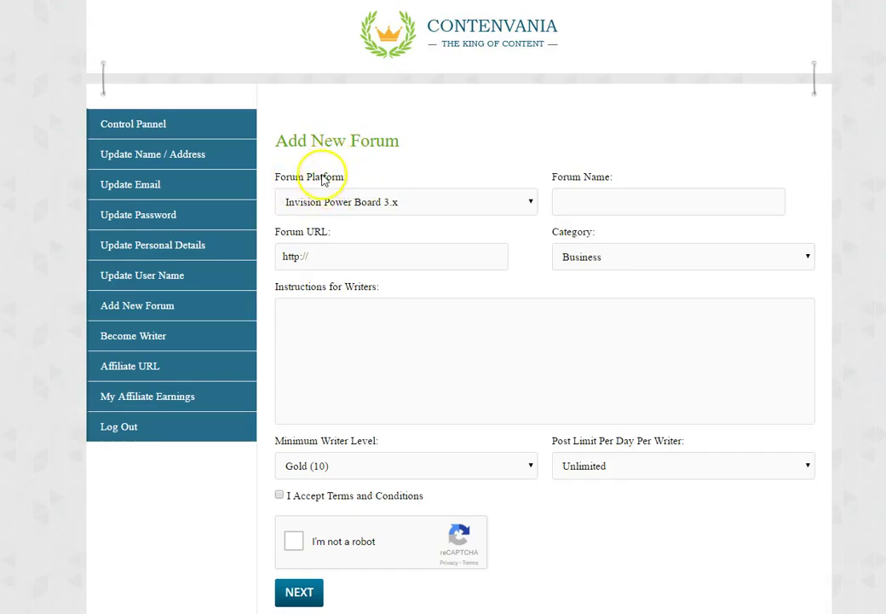
{"action": "left_click", "coordinate": [354, 205]}
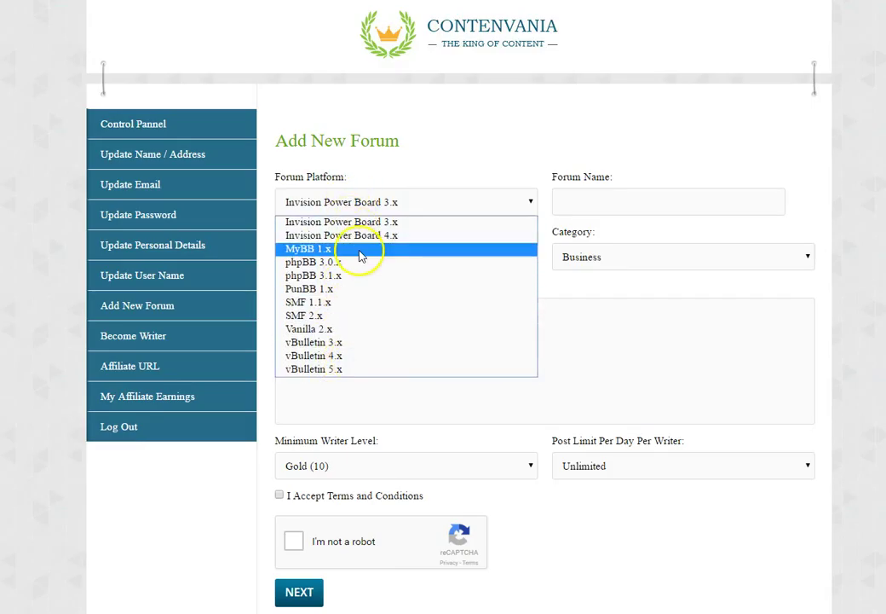
{"action": "left_click", "coordinate": [379, 174]}
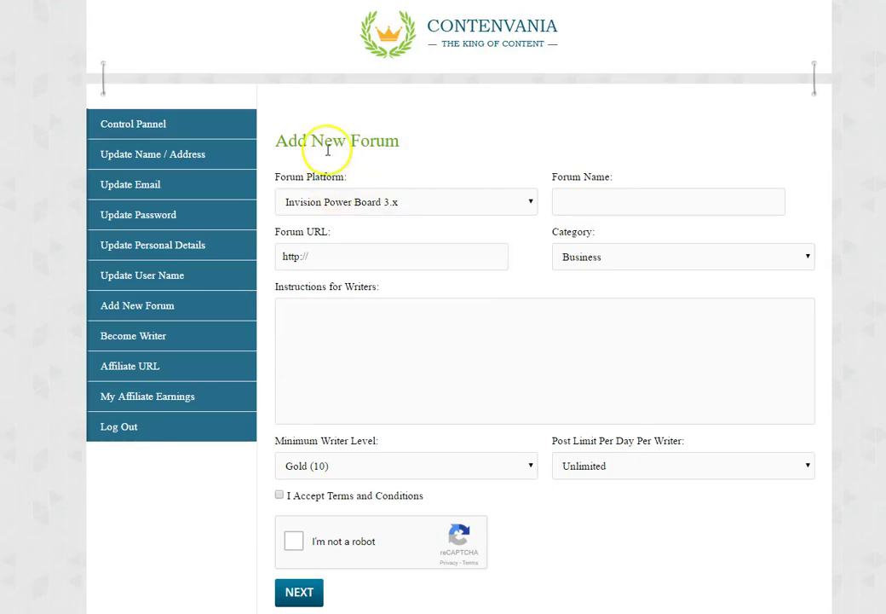
{"action": "left_click", "coordinate": [329, 201]}
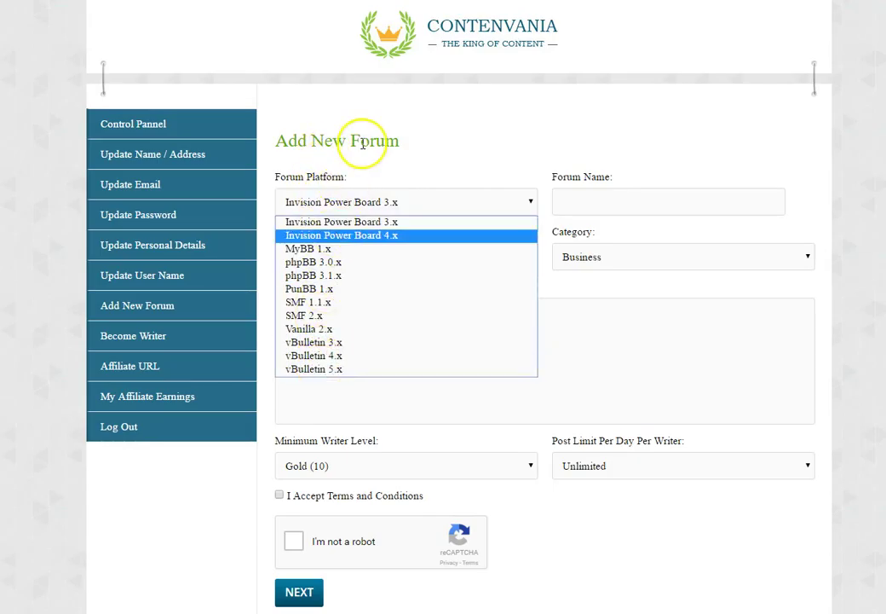
{"action": "left_click", "coordinate": [363, 167]}
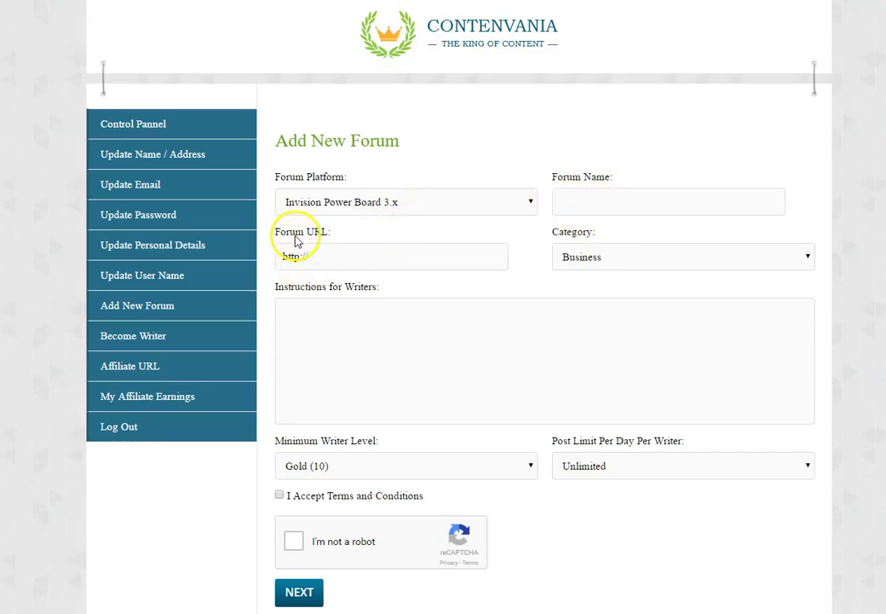
{"action": "left_click", "coordinate": [588, 260]}
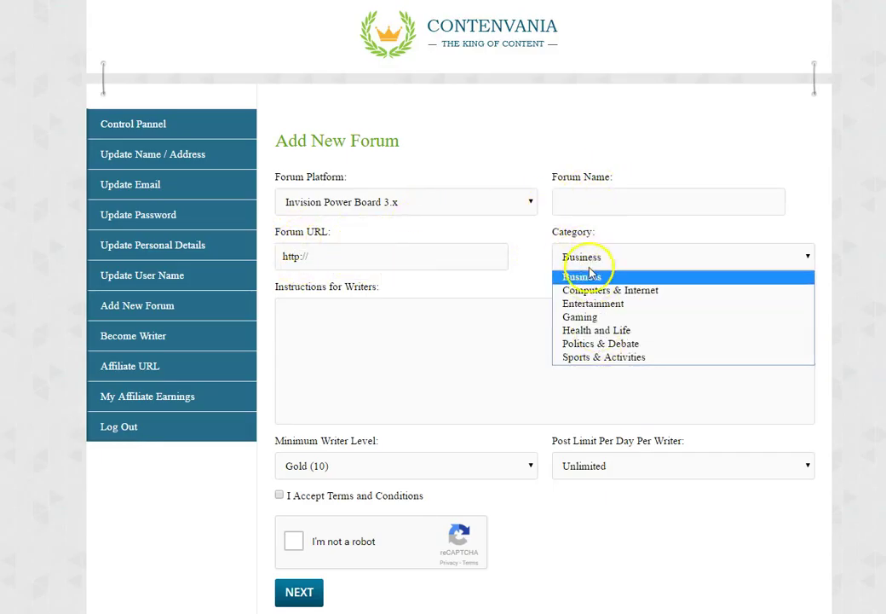
{"action": "left_click", "coordinate": [588, 276]}
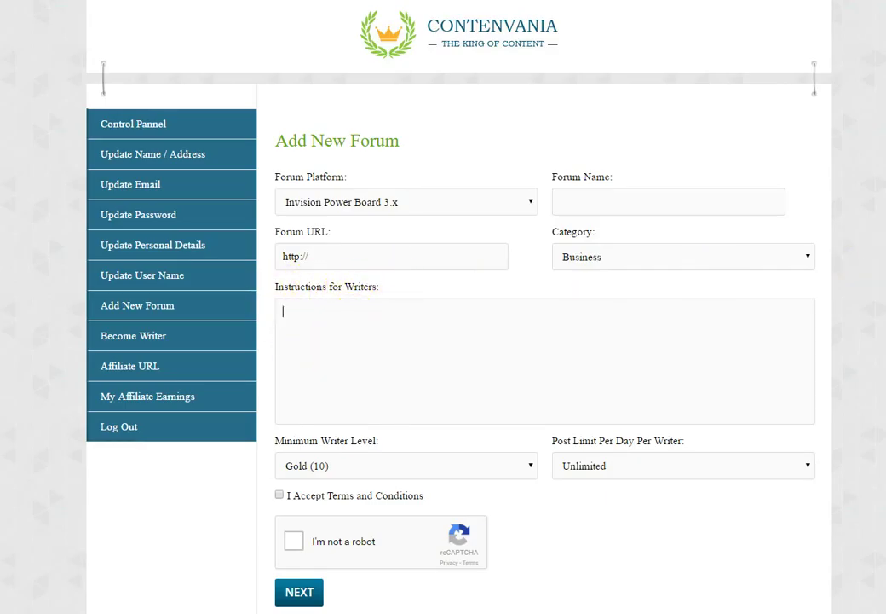
{"action": "scroll", "coordinate": [750, 341], "scroll_direction": "down", "scroll_amount": 3}
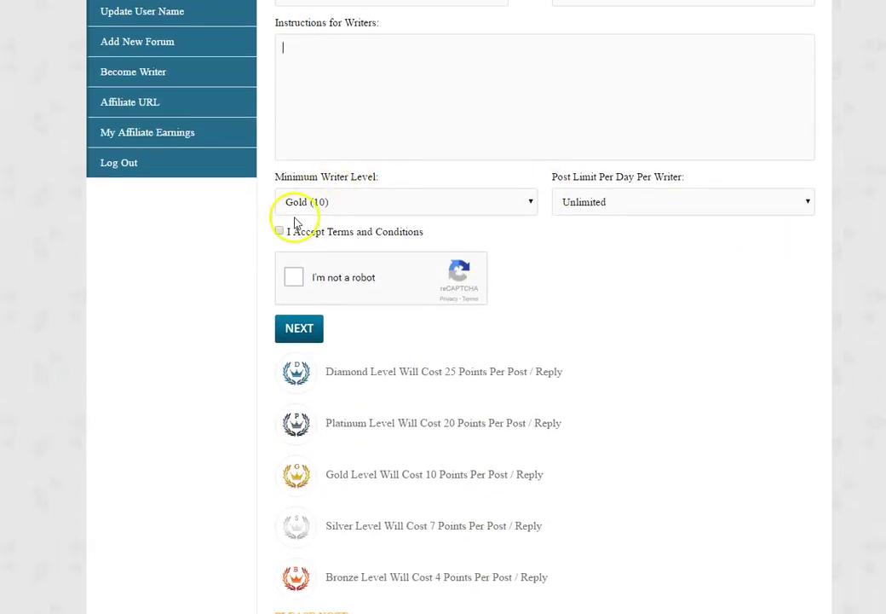
{"action": "left_click", "coordinate": [297, 204]}
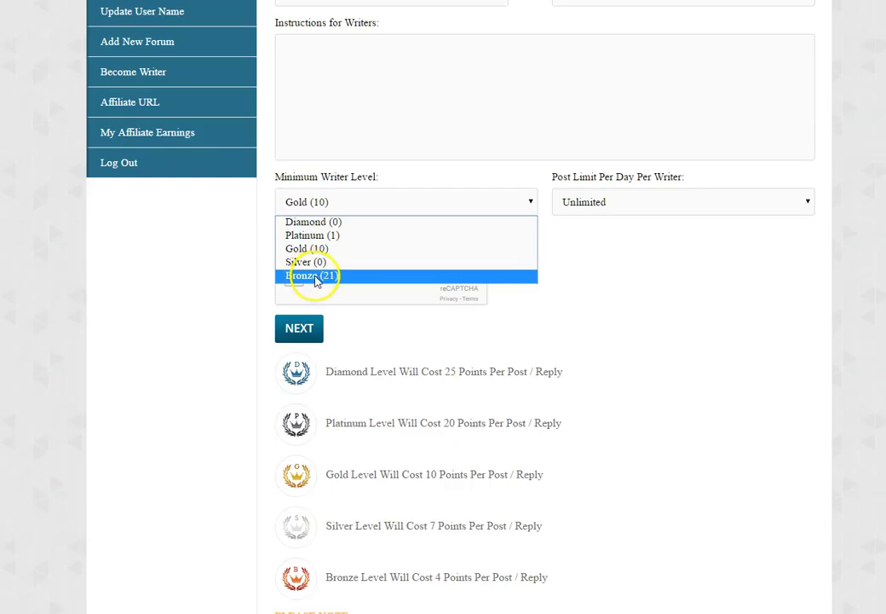
{"action": "left_click", "coordinate": [312, 276]}
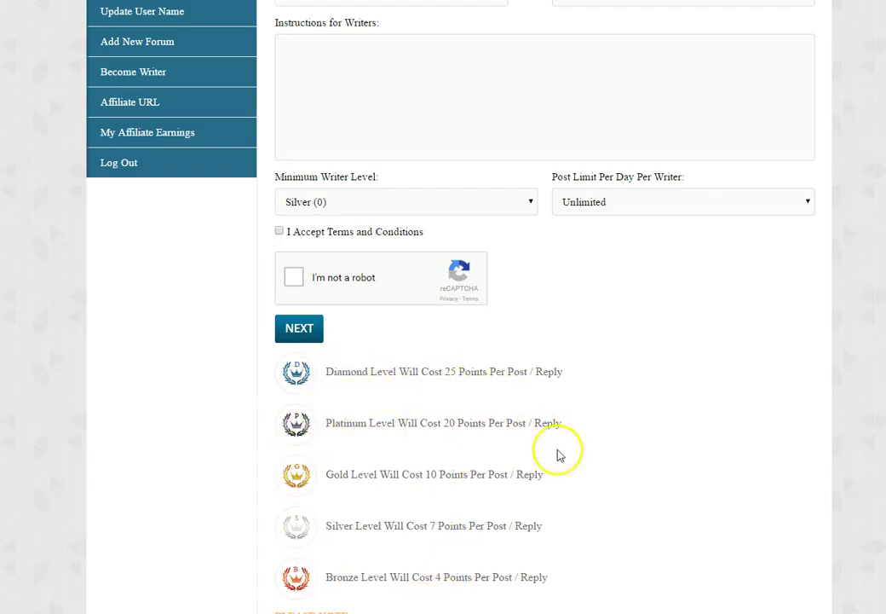
{"action": "left_click", "coordinate": [332, 199]}
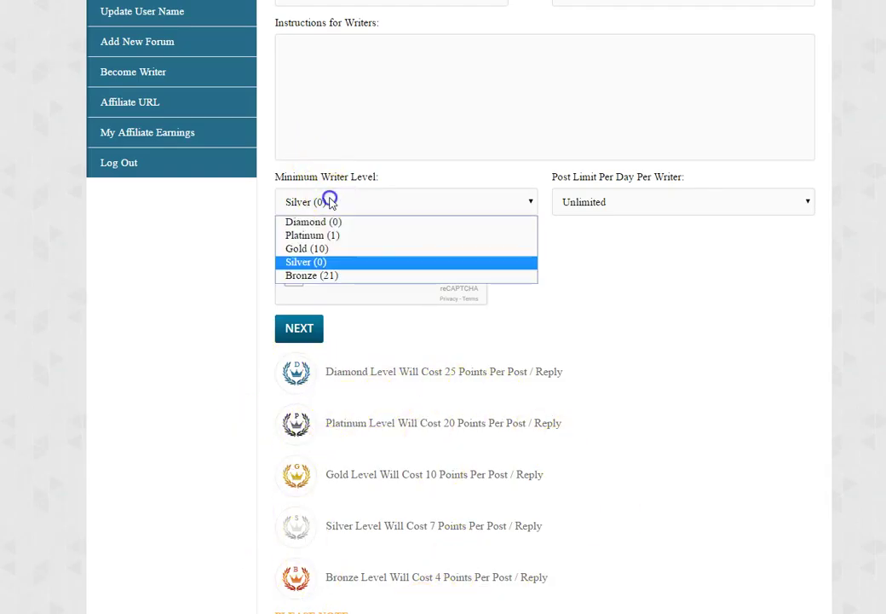
{"action": "left_click", "coordinate": [312, 250]}
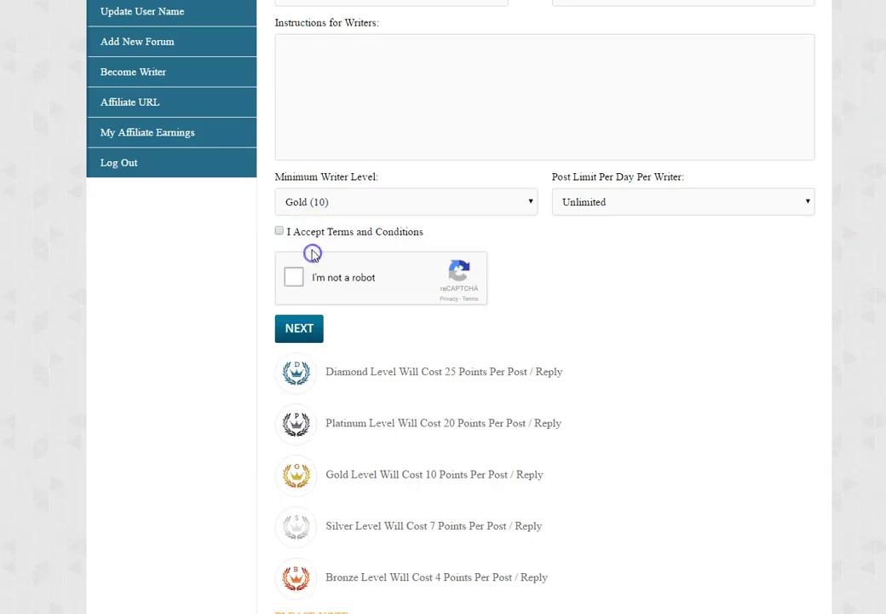
{"action": "left_click", "coordinate": [332, 207]}
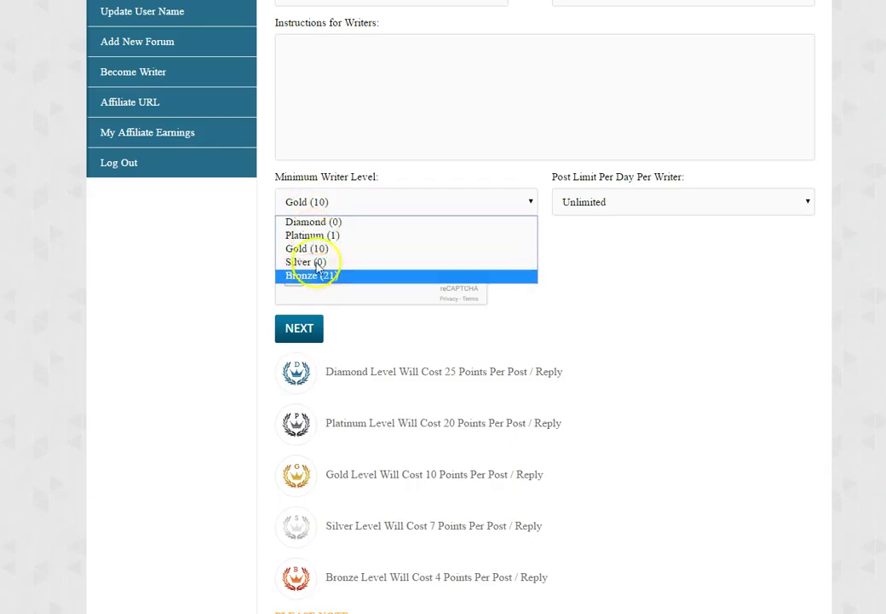
{"action": "left_click", "coordinate": [615, 337]}
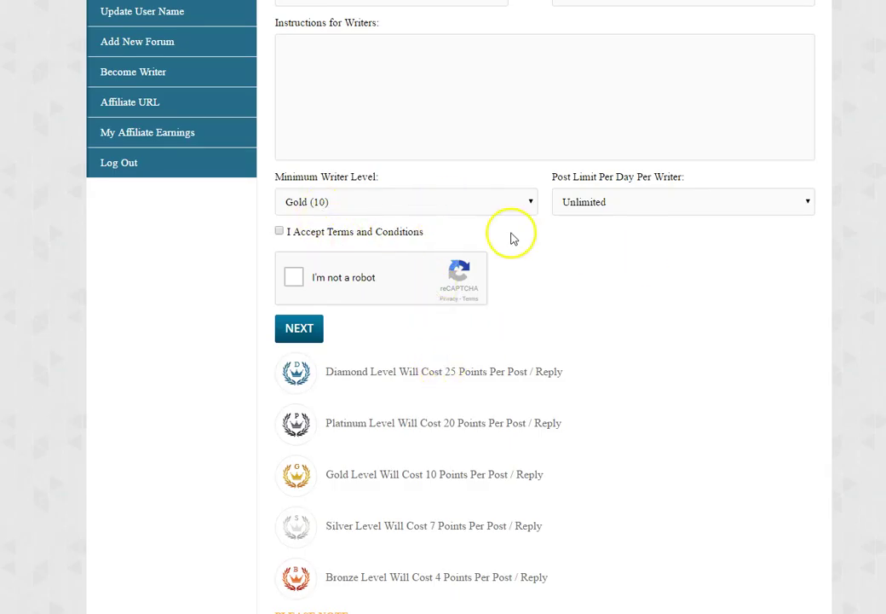
{"action": "scroll", "coordinate": [511, 238], "scroll_direction": "up", "scroll_amount": 3}
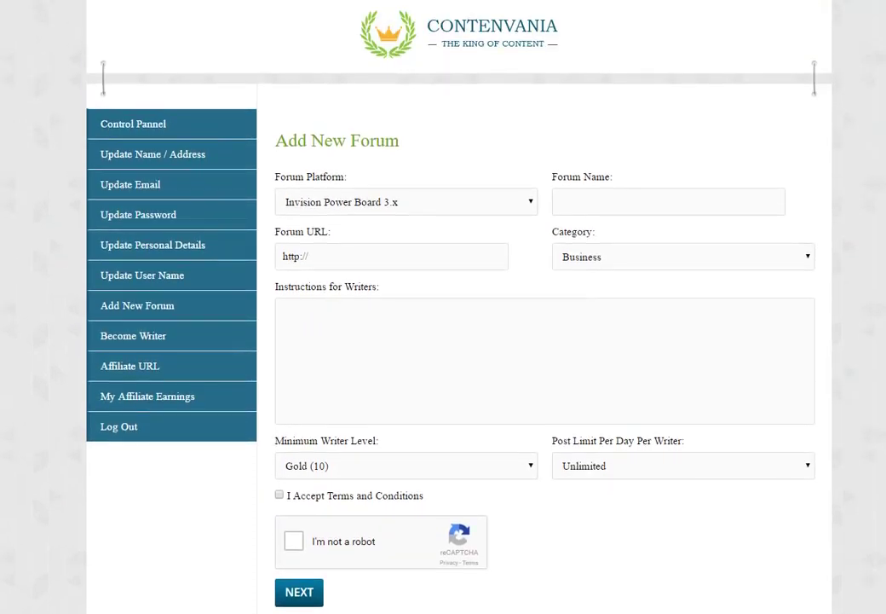
{"action": "scroll", "coordinate": [460, 307], "scroll_direction": "down", "scroll_amount": 1}
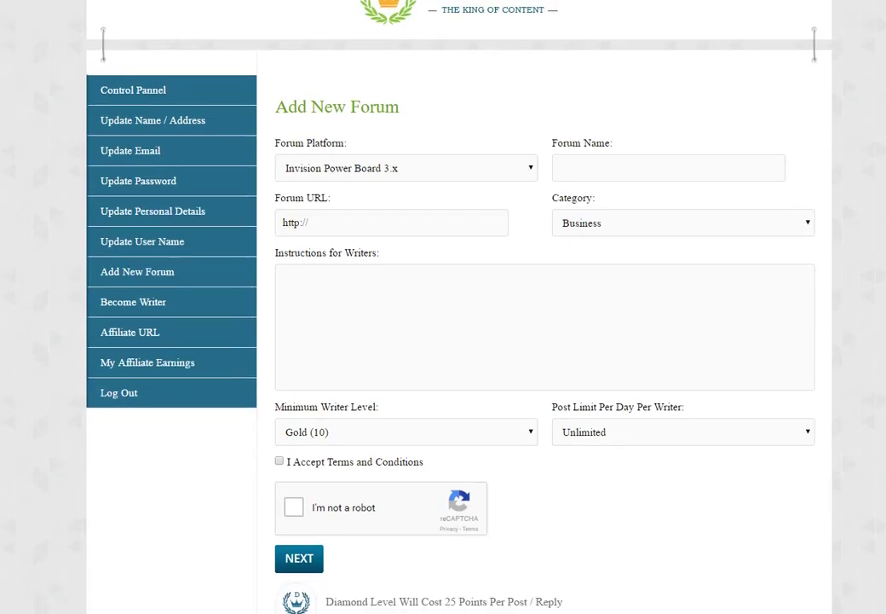
{"action": "scroll", "coordinate": [608, 393], "scroll_direction": "up", "scroll_amount": 1}
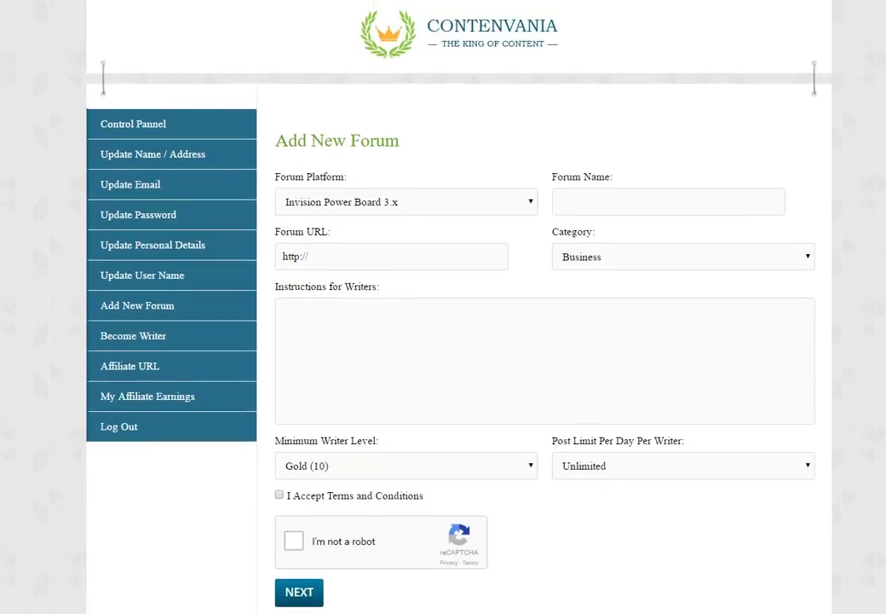
{"action": "scroll", "coordinate": [608, 394], "scroll_direction": "down", "scroll_amount": 1}
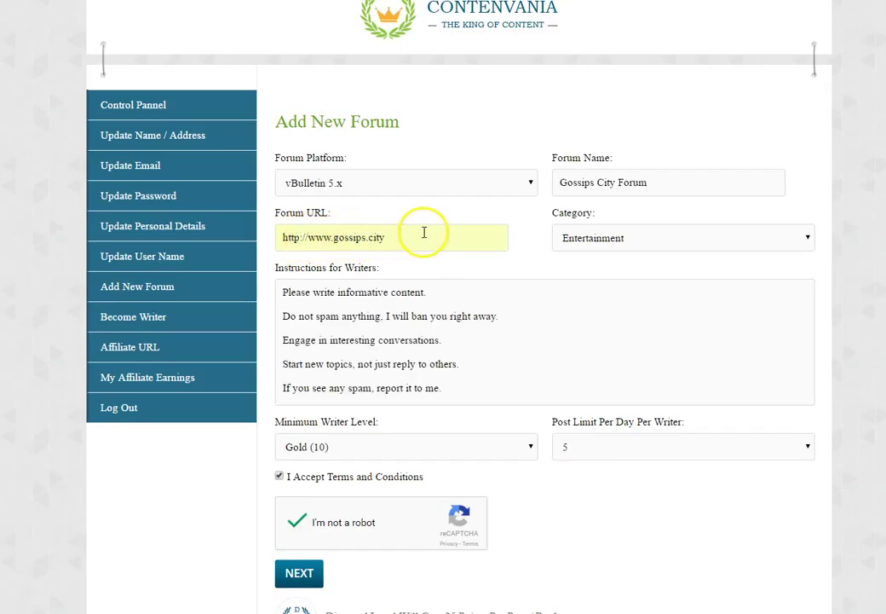
- Choose vBulletin 5.x as the platform and remove the trailing slash from the forum URL
{"action": "left_click", "coordinate": [400, 175]}
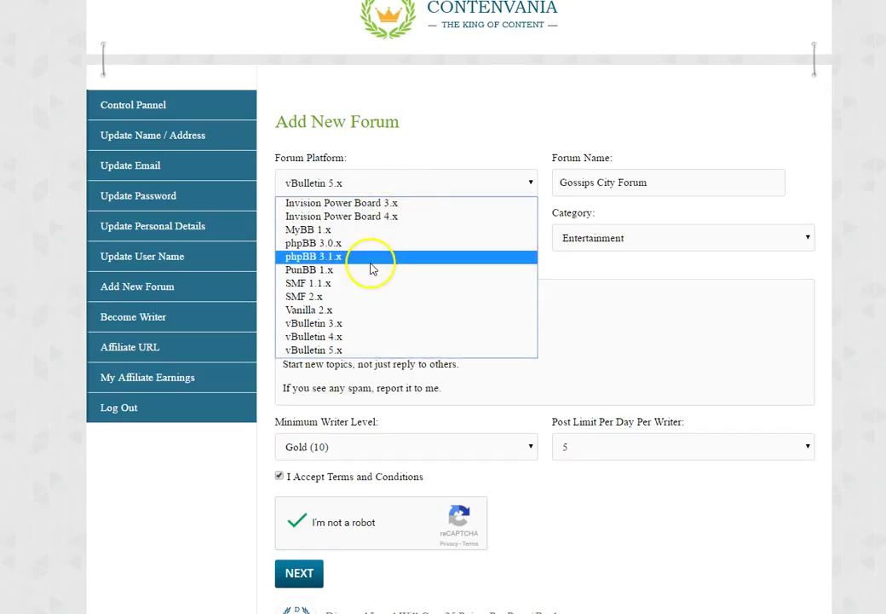
{"action": "left_click", "coordinate": [341, 353]}
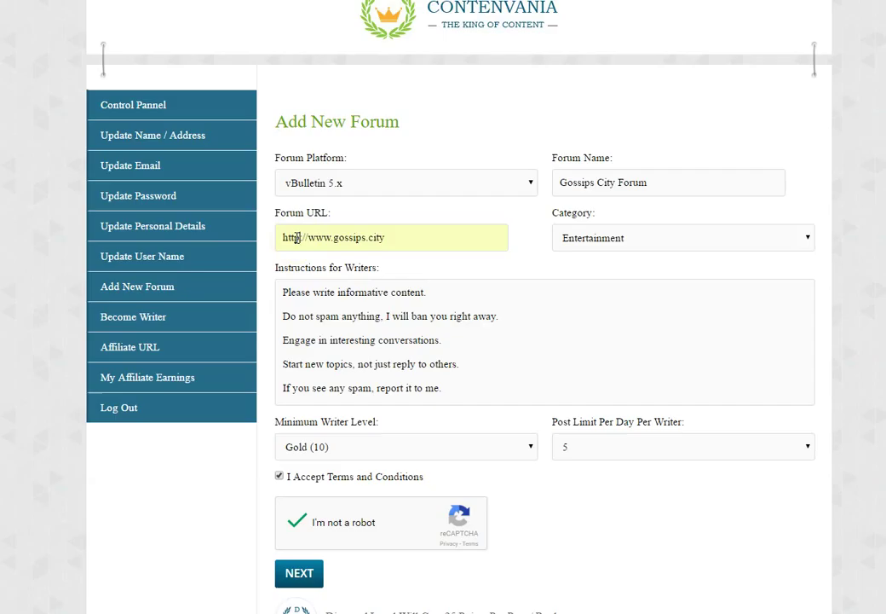
{"action": "left_click", "coordinate": [391, 239]}
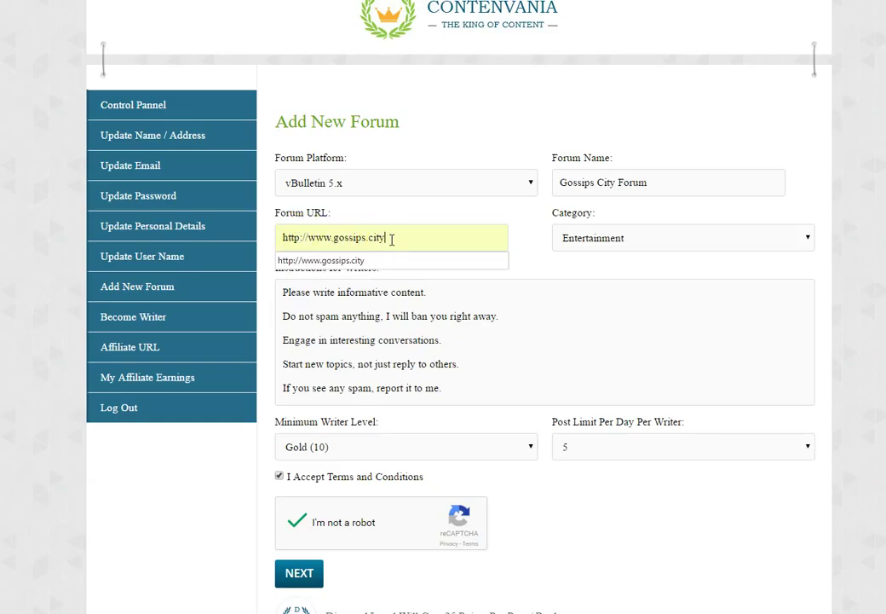
{"action": "type", "text": "/"}
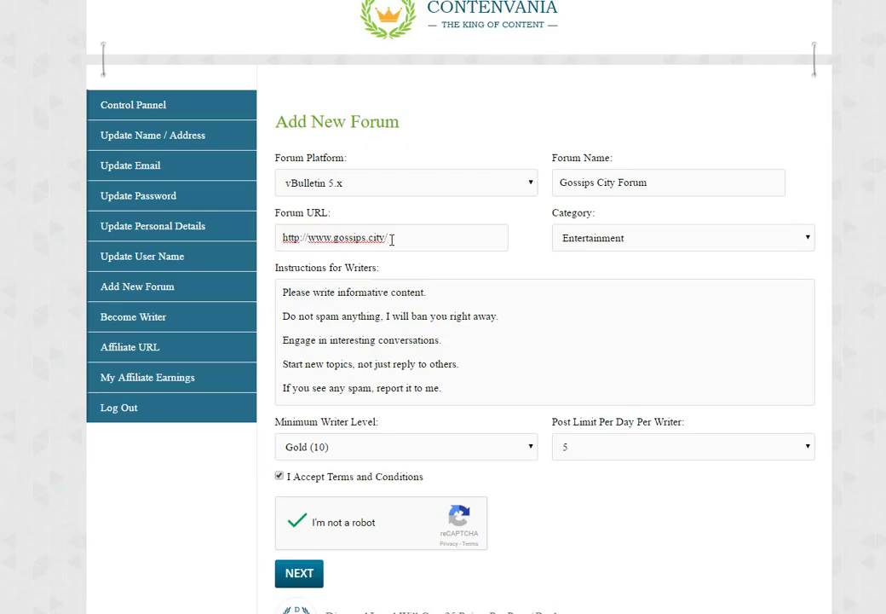
{"action": "key", "text": "BackSpace"}
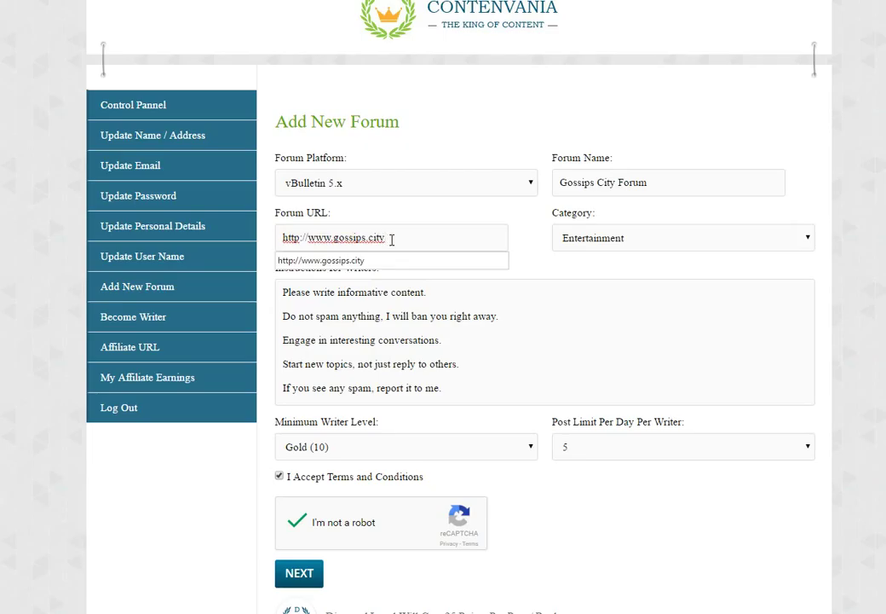
{"action": "left_click", "coordinate": [539, 252]}
- Set the forum category to Entertainment and the minimum writer level to Gold (10)
{"action": "left_click", "coordinate": [578, 246]}
{"action": "left_click", "coordinate": [577, 242]}
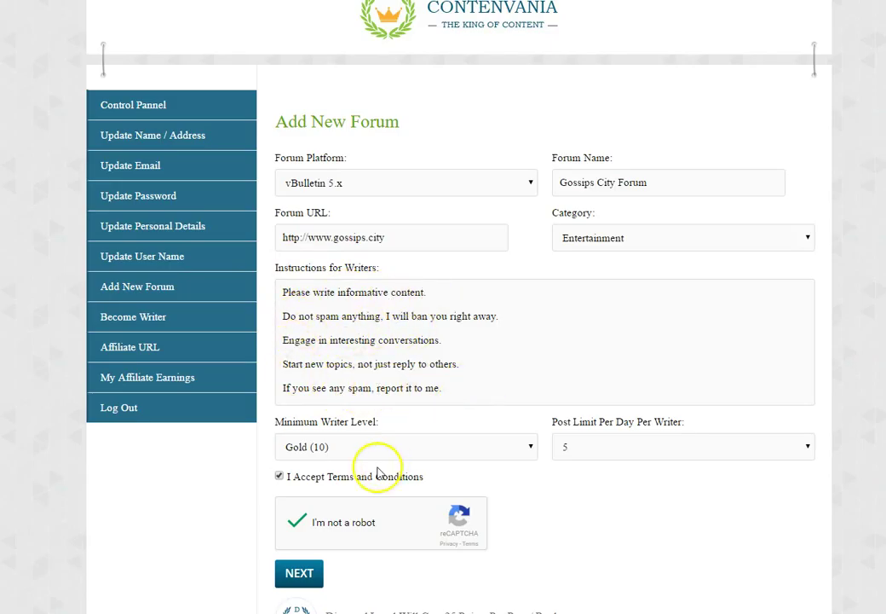
{"action": "left_click", "coordinate": [323, 450]}
{"action": "left_click", "coordinate": [314, 499]}
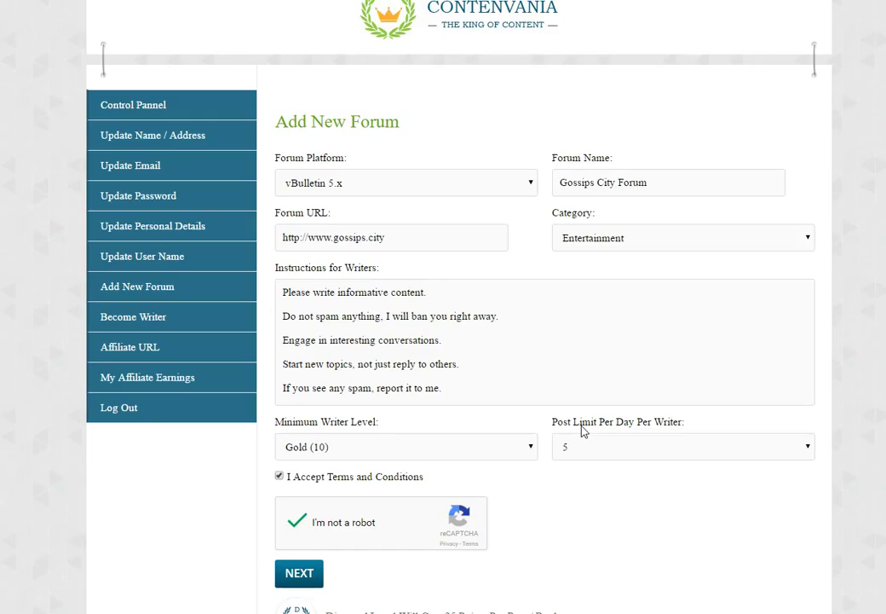
- Keep the daily post limit per writer at 5
{"action": "left_click", "coordinate": [580, 447]}
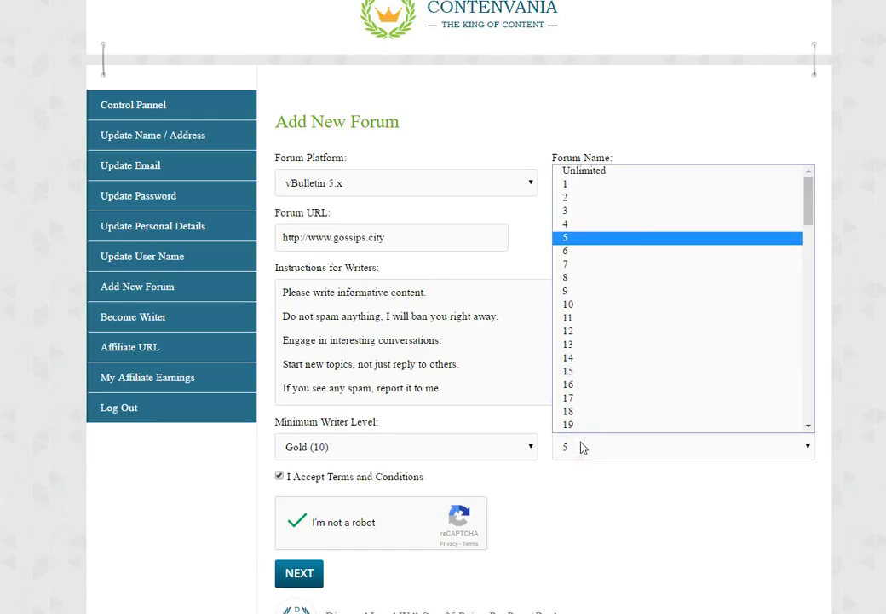
{"action": "left_click", "coordinate": [580, 445]}
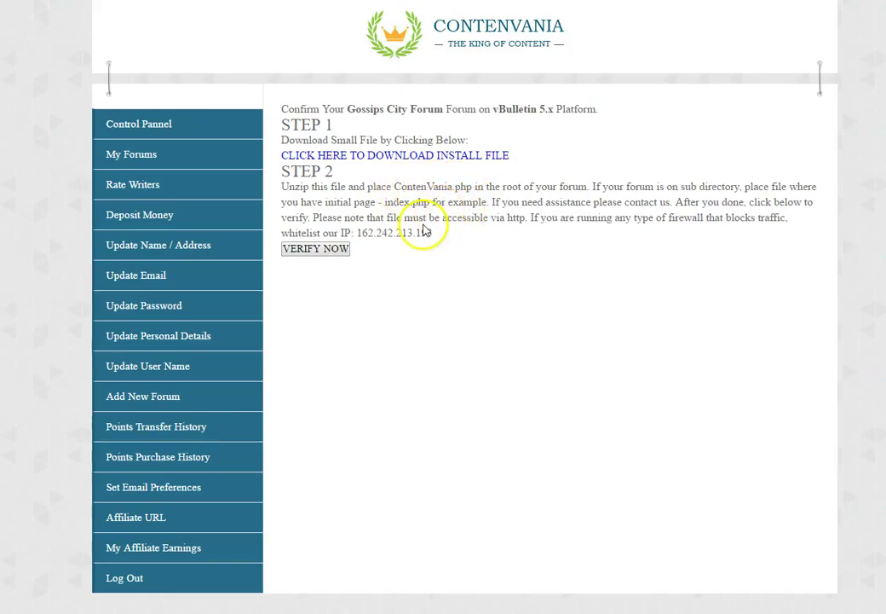
- Download the forum install file and verify the Gossips City Forum installation
{"action": "left_click", "coordinate": [358, 159]}
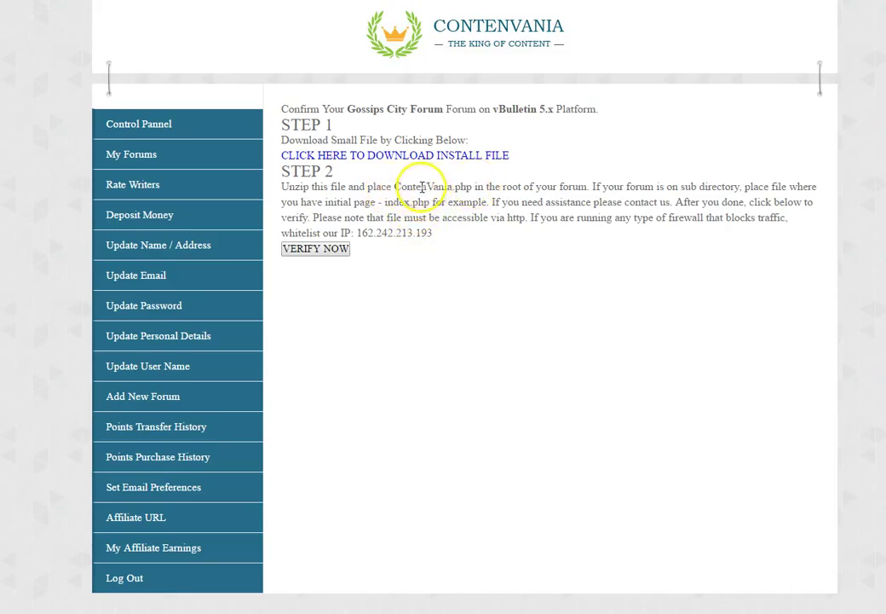
{"action": "left_click", "coordinate": [316, 248]}
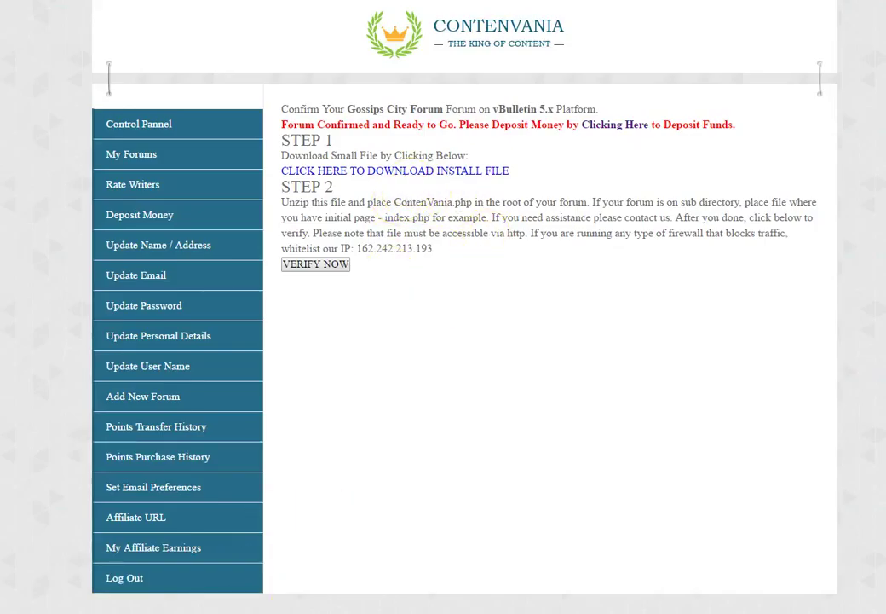
{"action": "right_click", "coordinate": [51, 612]}
- Locate contenvania.php inside the Desktop's vBulletin-5-x-ContenVania folder
{"action": "left_click", "coordinate": [68, 362]}
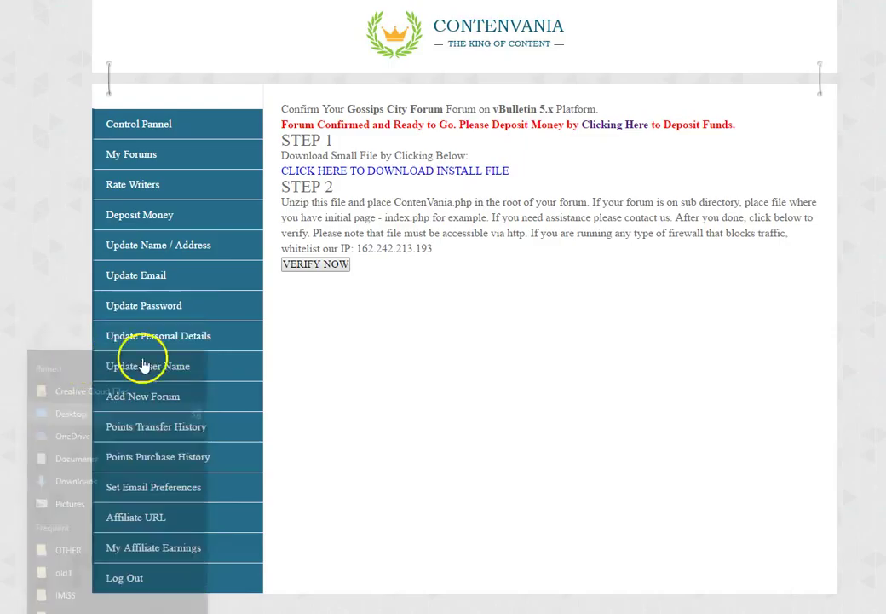
{"action": "left_click", "coordinate": [162, 320]}
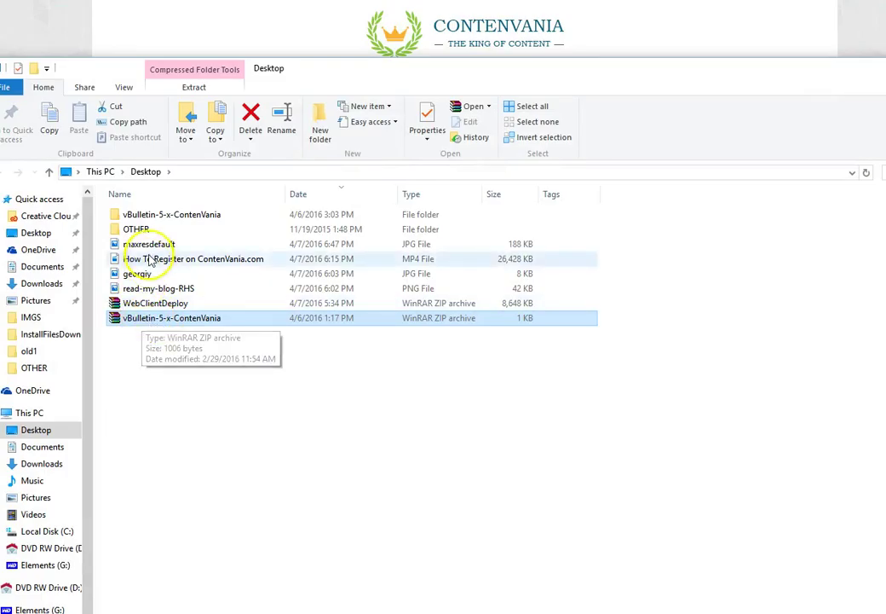
{"action": "double_click", "coordinate": [148, 214]}
{"action": "left_click", "coordinate": [128, 218]}
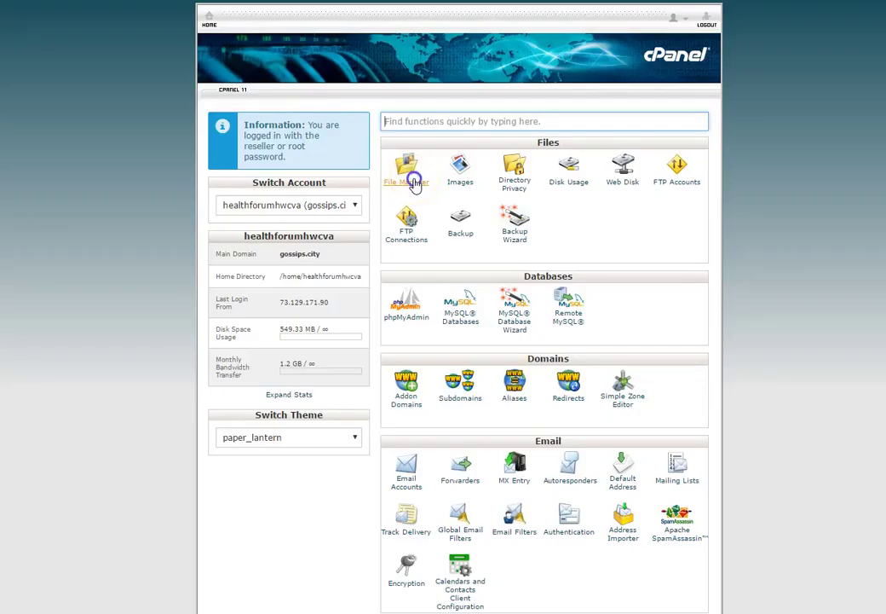
- In cPanel File Manager, confirm contenvania.php is present in public_html
{"action": "left_click", "coordinate": [412, 184]}
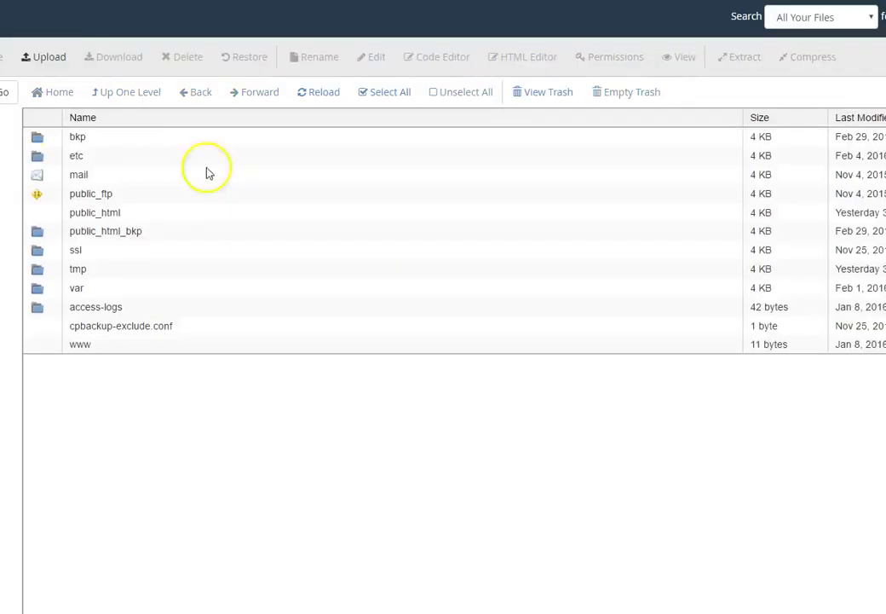
{"action": "double_click", "coordinate": [95, 212]}
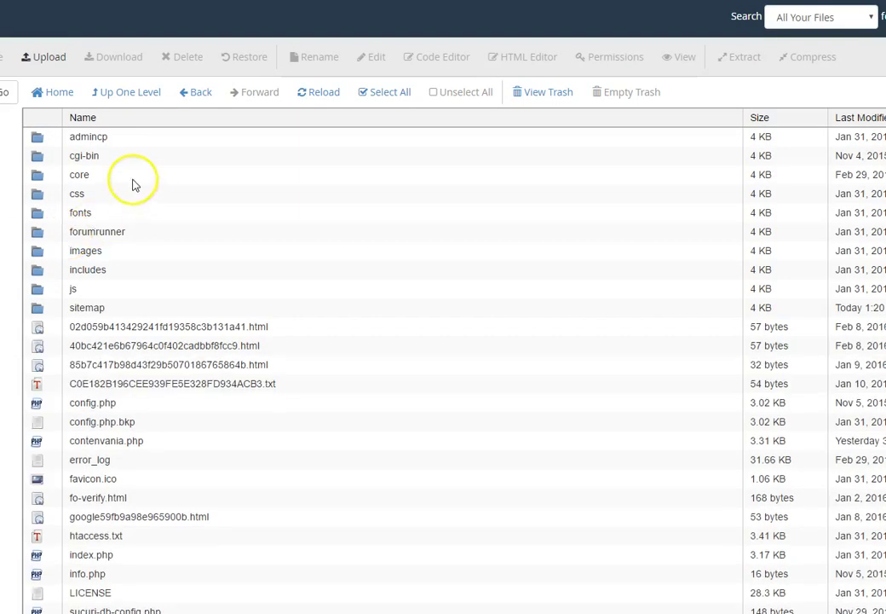
{"action": "left_click", "coordinate": [27, 441]}
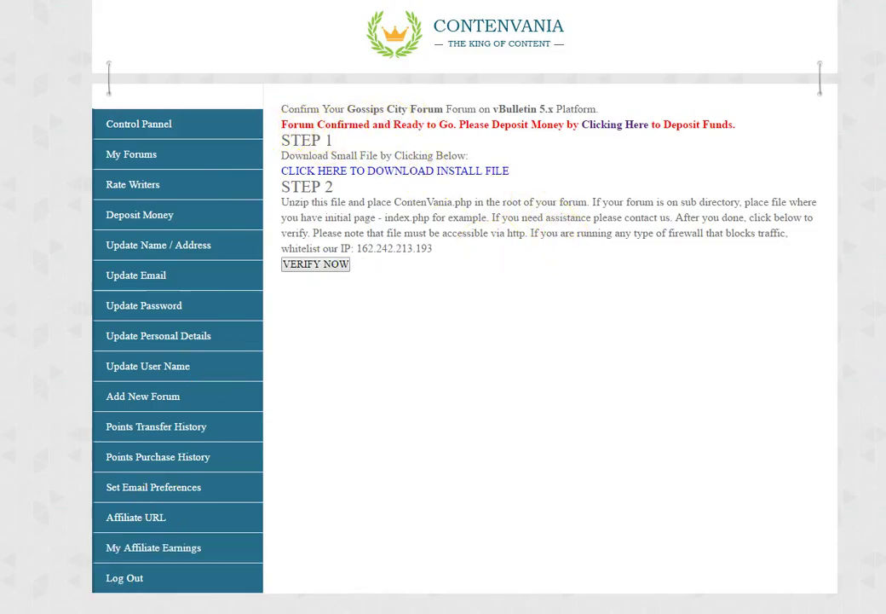
- Open My Forums to see Gossips City Forum listed as Active
{"action": "left_click", "coordinate": [158, 155]}
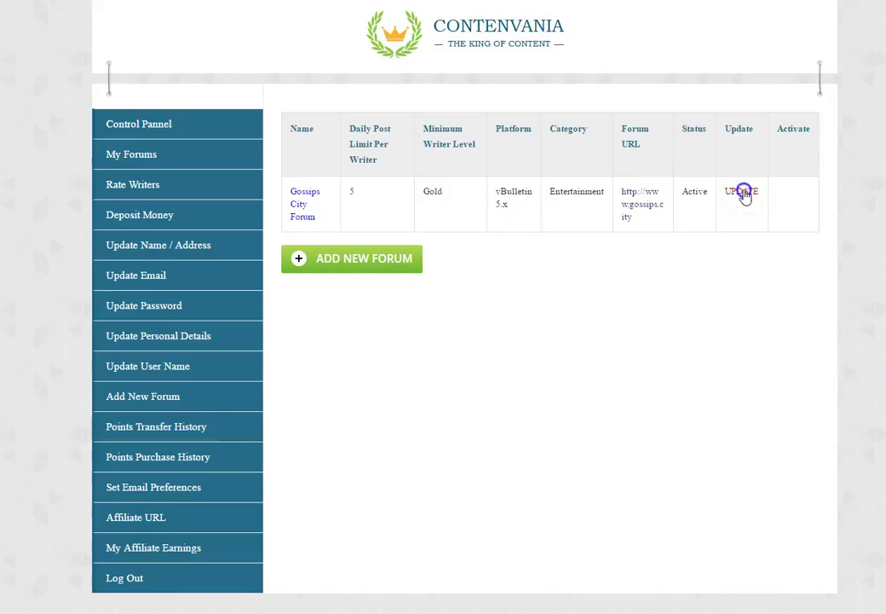
- Edit Gossips City Forum, setting daily post limit to 4 and writer level to Silver (0)
{"action": "left_click", "coordinate": [743, 192]}
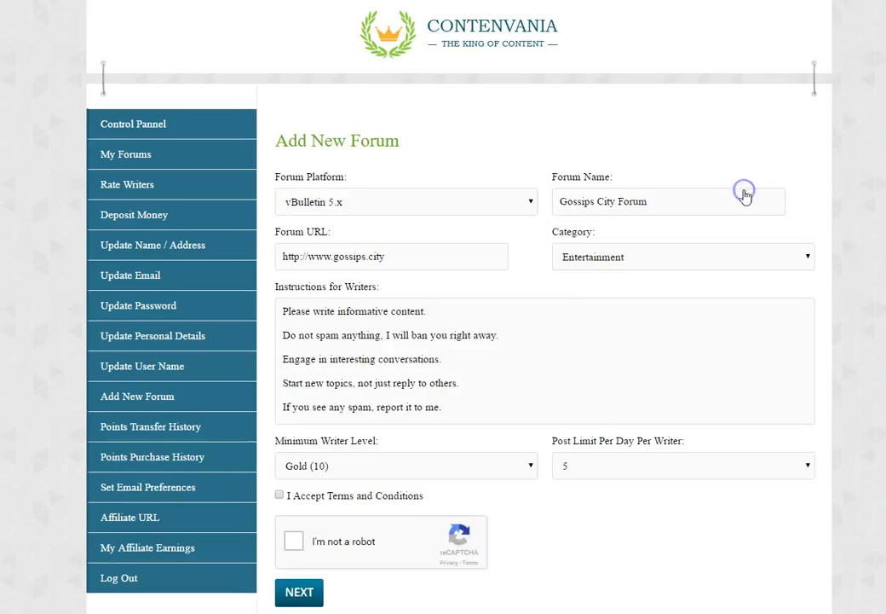
{"action": "left_click", "coordinate": [576, 461]}
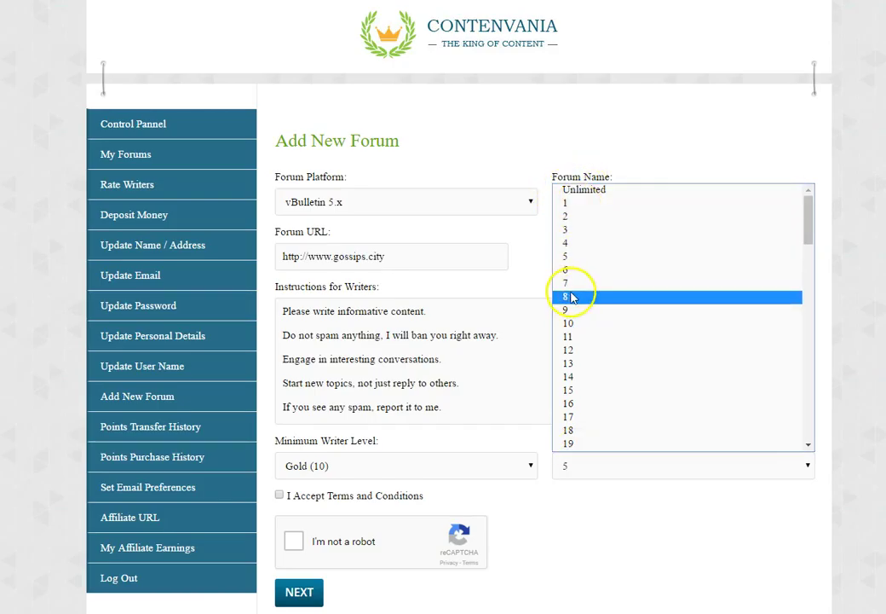
{"action": "left_click", "coordinate": [594, 245]}
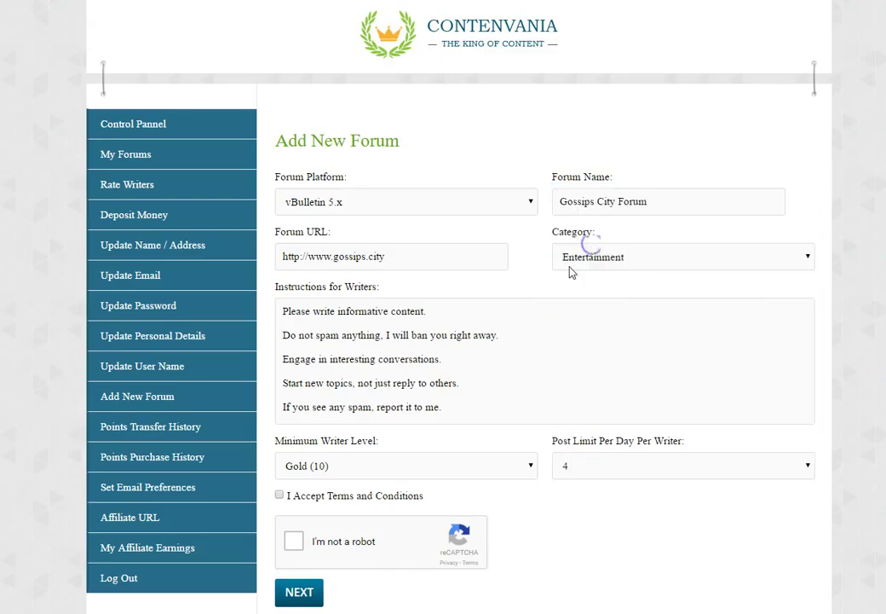
{"action": "left_click", "coordinate": [339, 469]}
{"action": "left_click", "coordinate": [311, 526]}
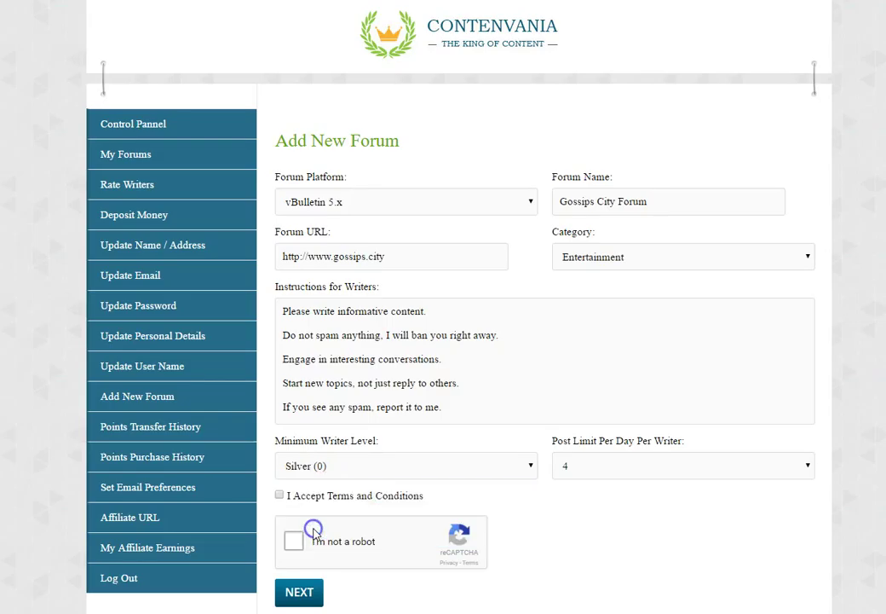
- Accept the terms and solve the reCAPTCHA image challenge (river, sea, lake)
{"action": "left_click", "coordinate": [280, 494]}
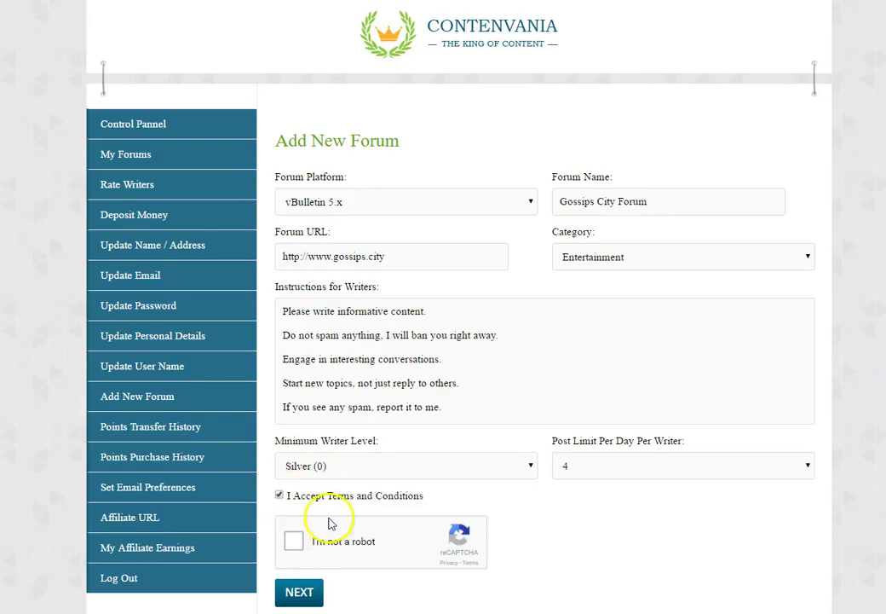
{"action": "left_click", "coordinate": [294, 542]}
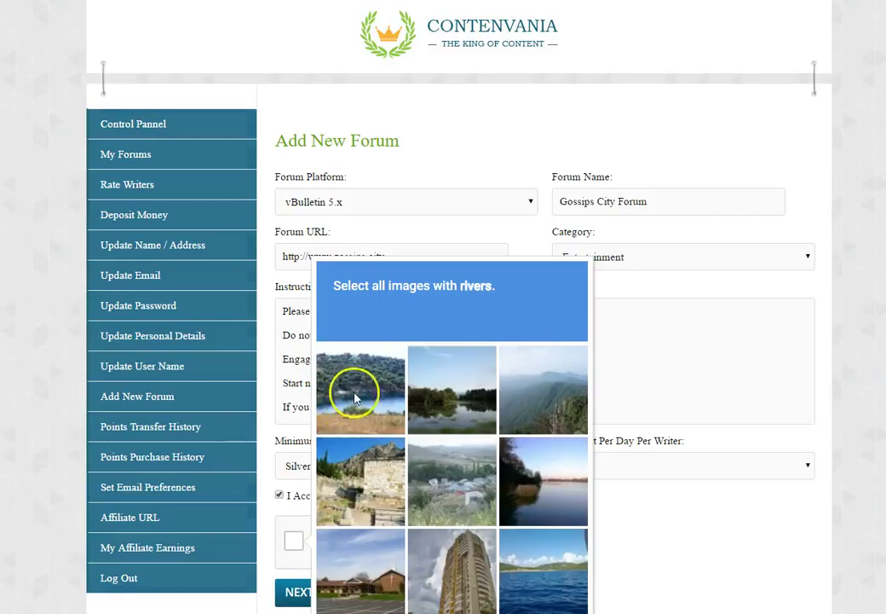
{"action": "left_click", "coordinate": [554, 486]}
{"action": "left_click", "coordinate": [545, 567]}
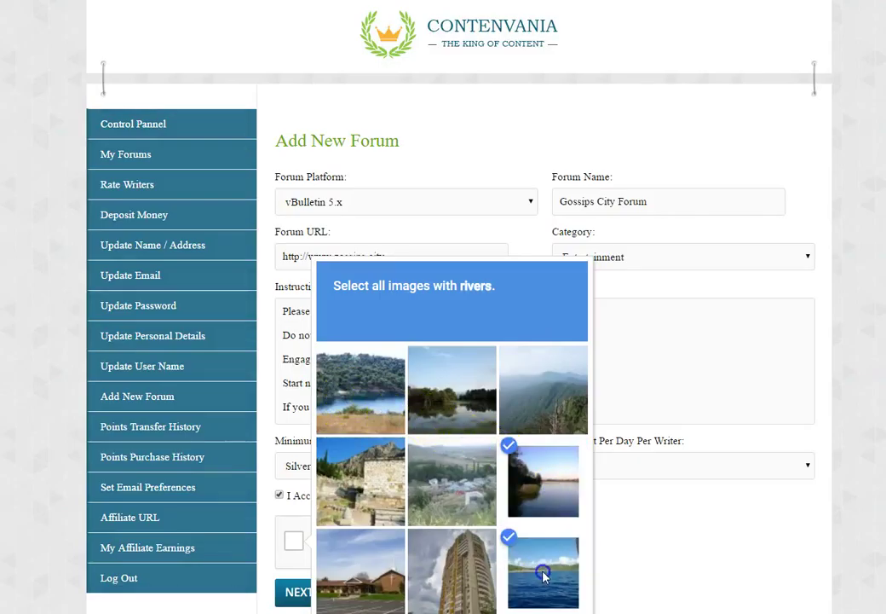
{"action": "left_click", "coordinate": [356, 394]}
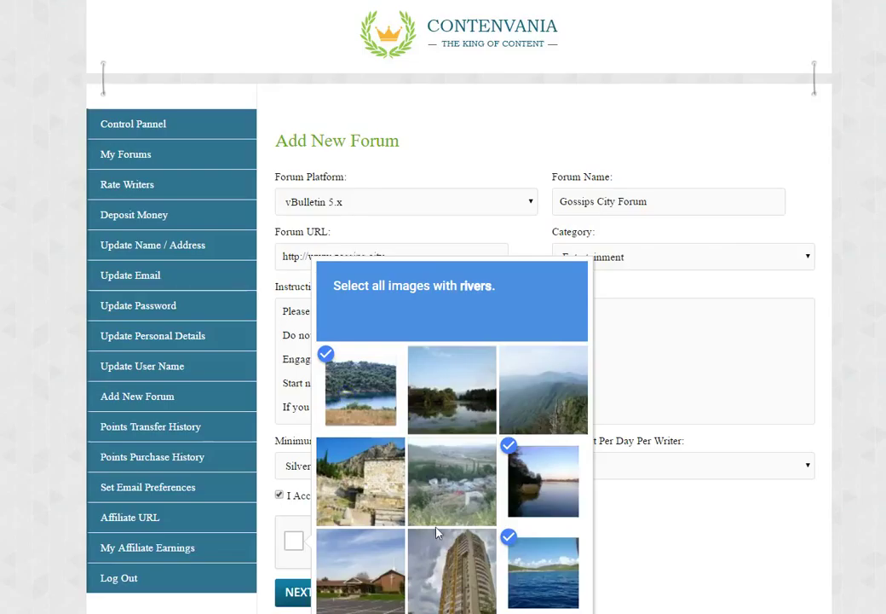
{"action": "left_click", "coordinate": [558, 609]}
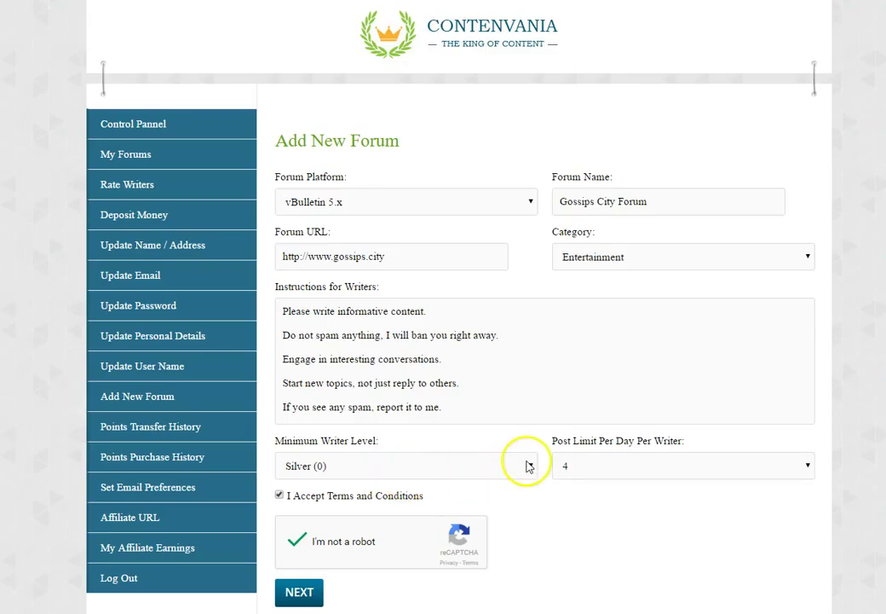
- Change the minimum writer level to Bronze (21) and save the forum settings
{"action": "left_click", "coordinate": [523, 474]}
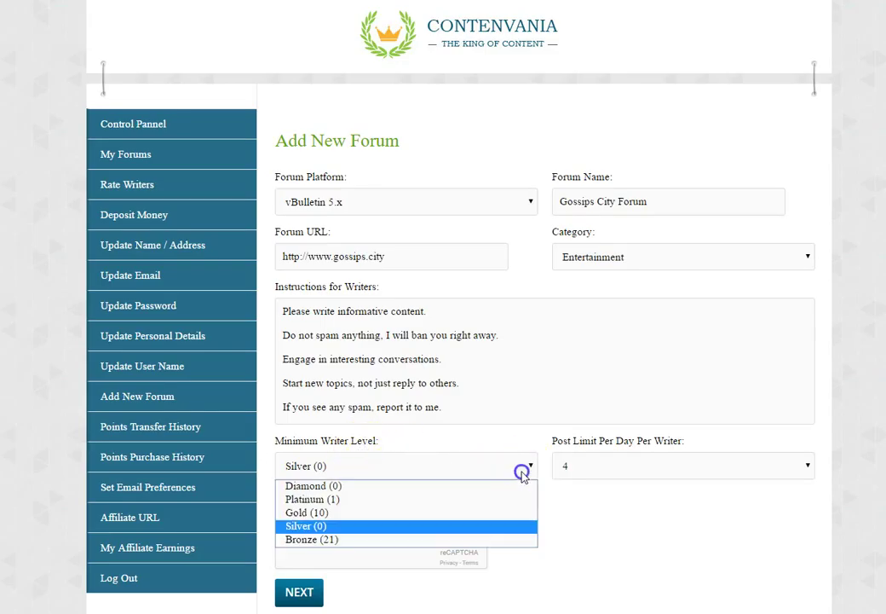
{"action": "left_click", "coordinate": [324, 540]}
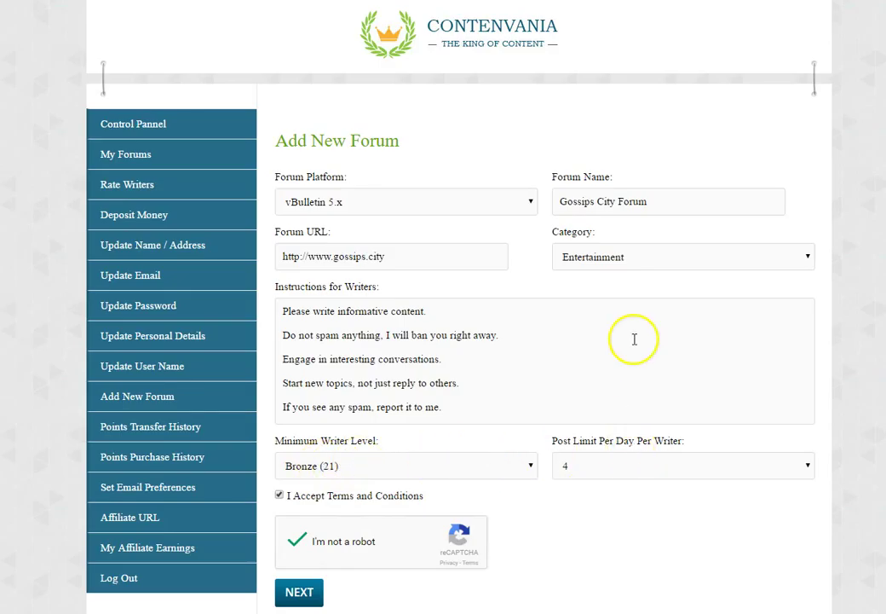
{"action": "left_click", "coordinate": [302, 596]}
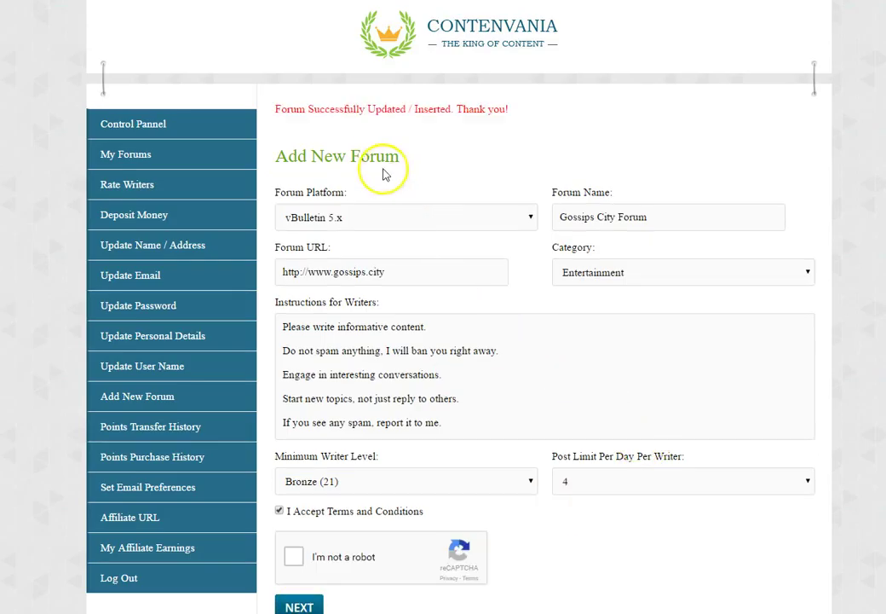
- Reactivate and re-verify Gossips City Forum, then bring up its settings for editing
{"action": "left_click_drag", "start_coordinate": [271, 109], "coordinate": [517, 111]}
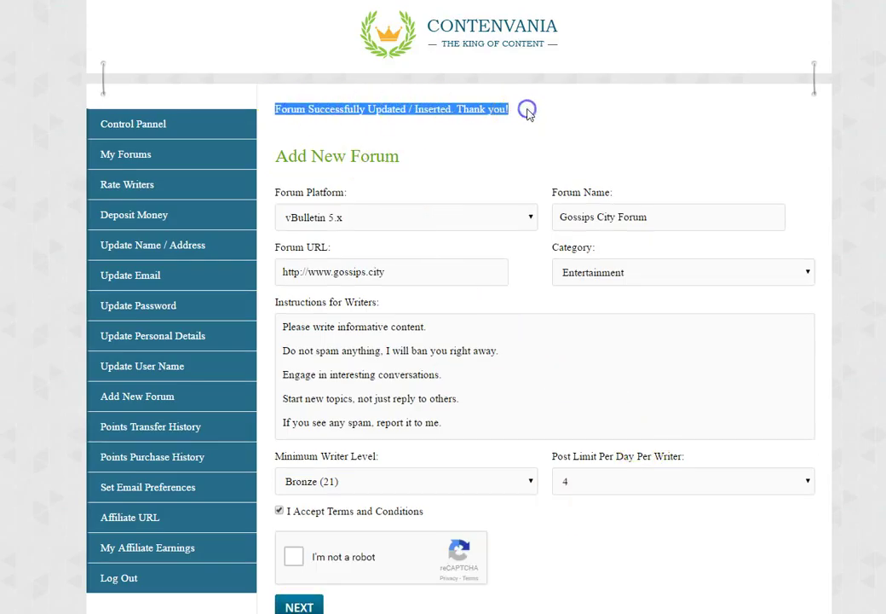
{"action": "left_click", "coordinate": [133, 150]}
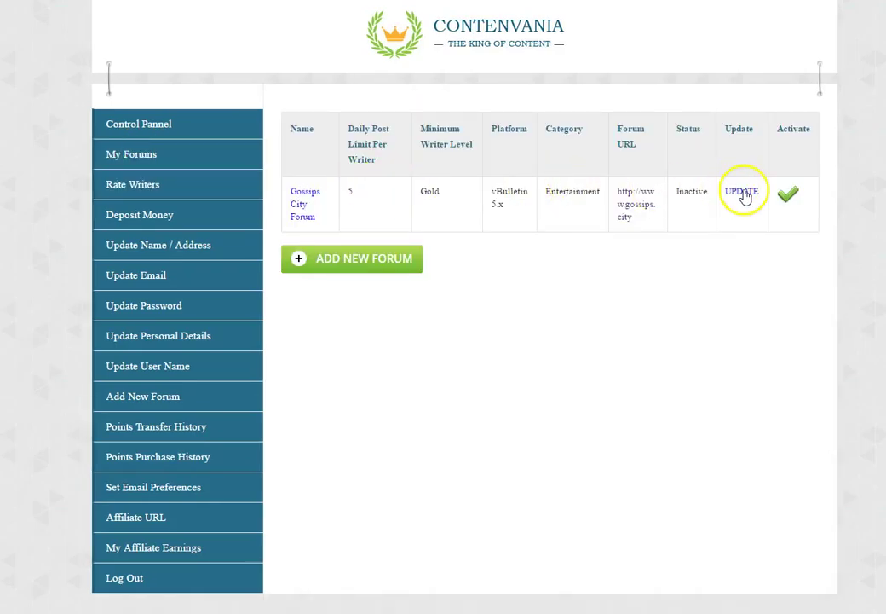
{"action": "left_click", "coordinate": [784, 196]}
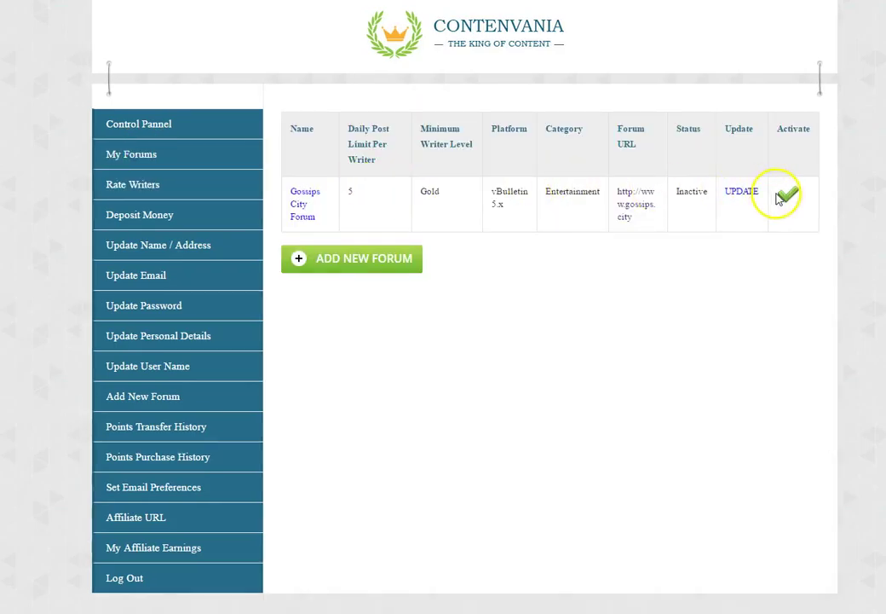
{"action": "left_click", "coordinate": [297, 249]}
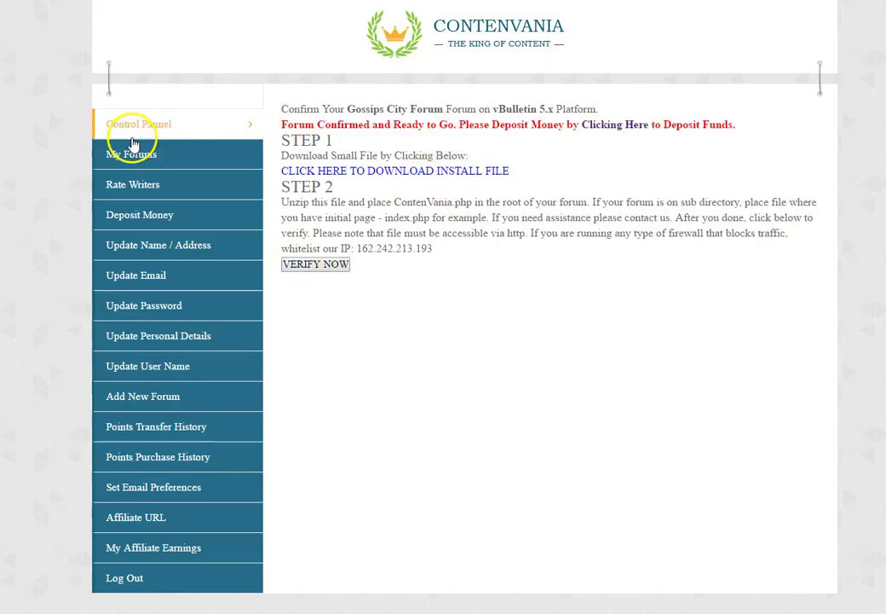
{"action": "left_click", "coordinate": [204, 152]}
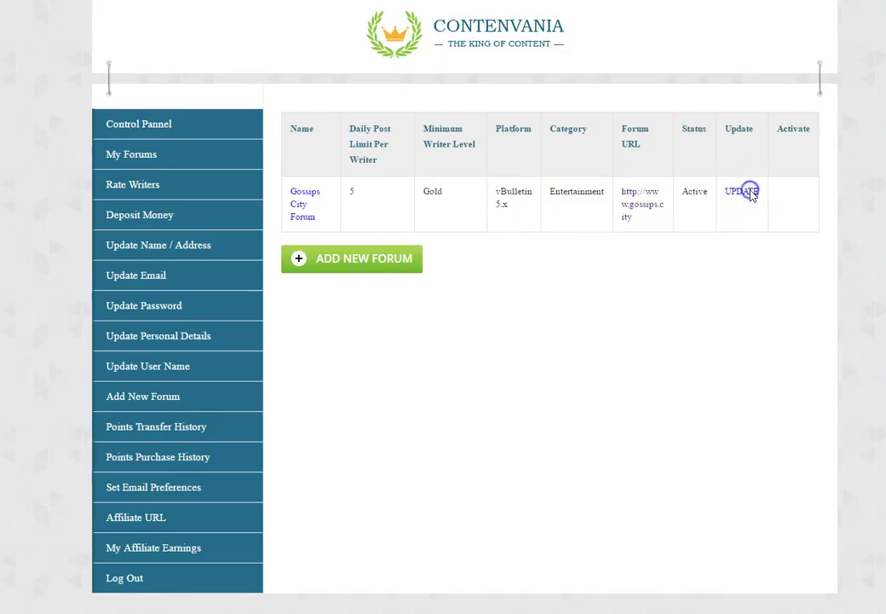
{"action": "left_click", "coordinate": [750, 192]}
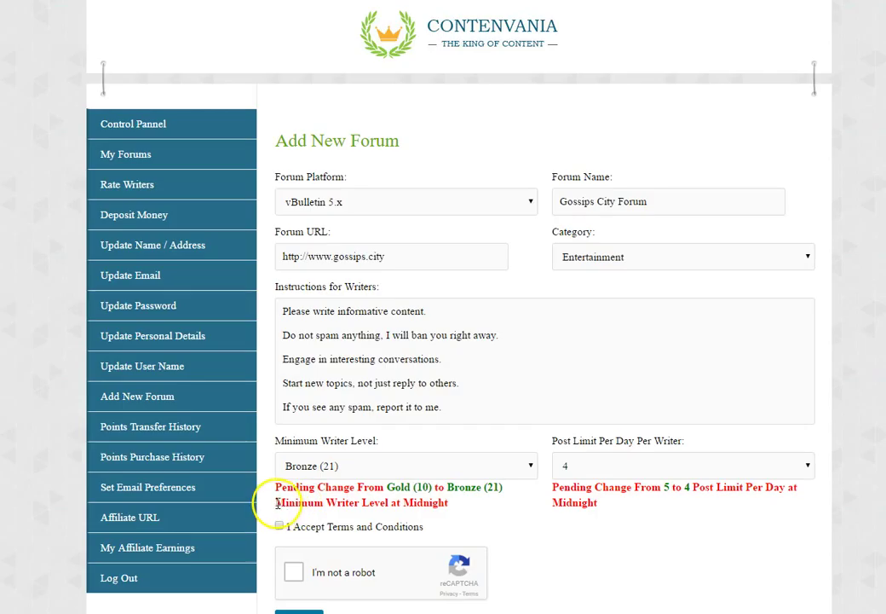
- Select, then deselect, the word 'Midnight' in the pending level-change notice
{"action": "left_click", "coordinate": [424, 499]}
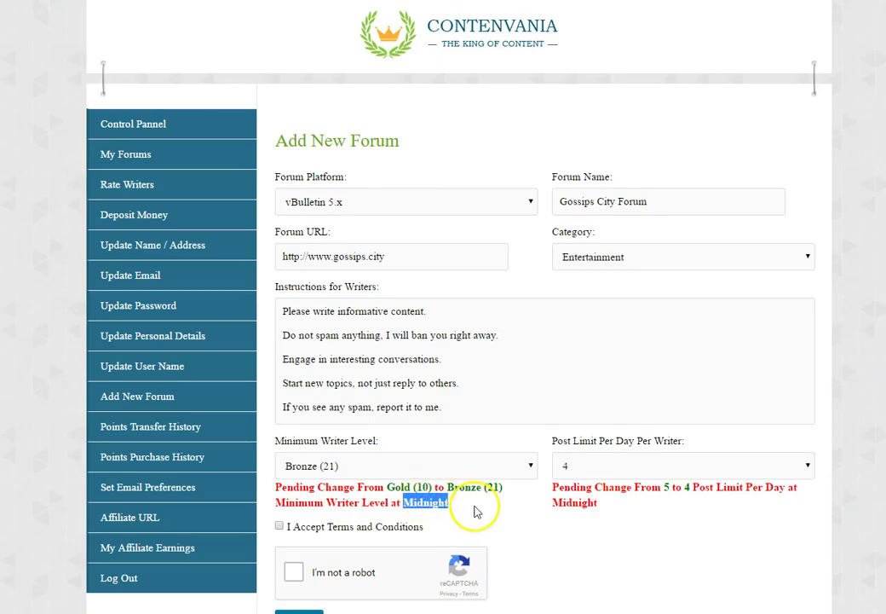
{"action": "left_click", "coordinate": [408, 503]}
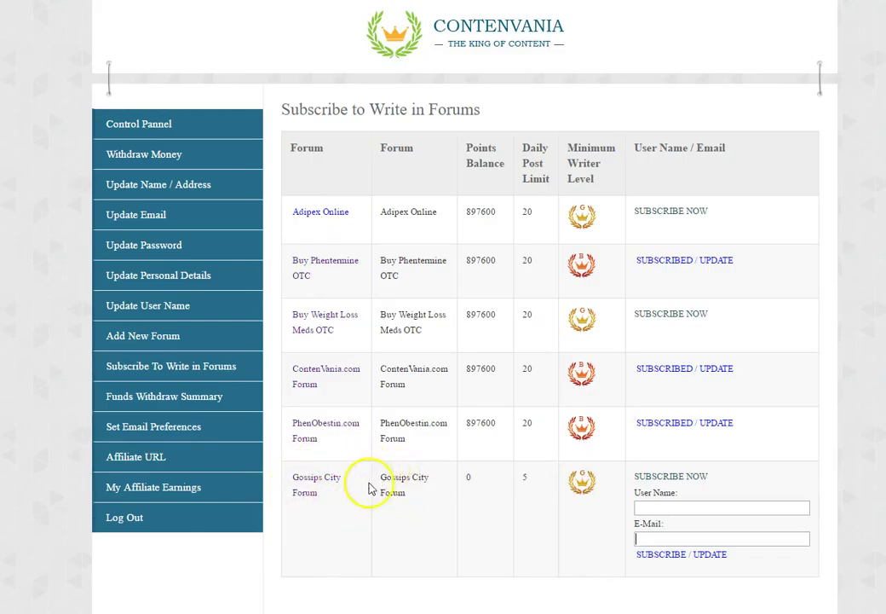
- Highlight Gossips City's 0 points balance, point out its daily post limit, and select its User Name field
{"action": "left_click_drag", "start_coordinate": [466, 478], "coordinate": [477, 477]}
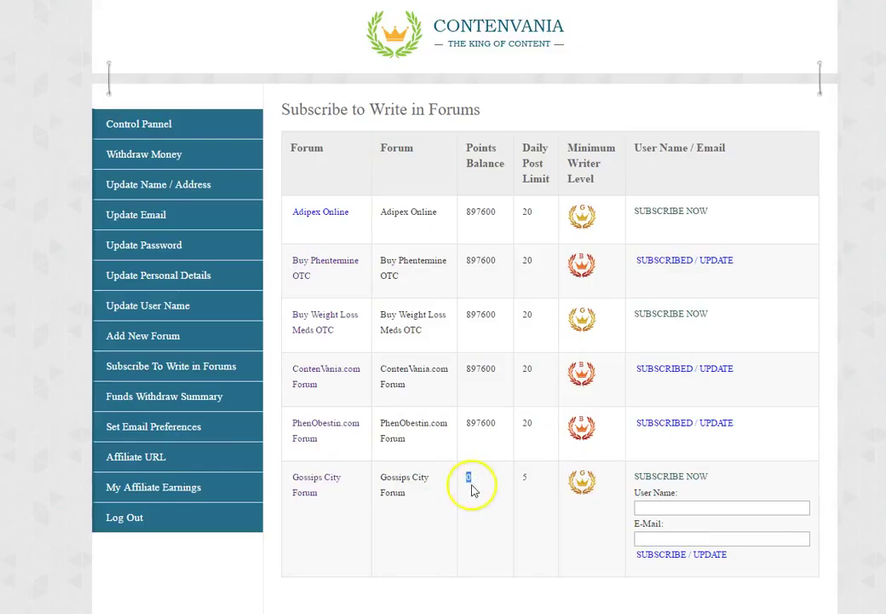
{"action": "left_click", "coordinate": [524, 478]}
{"action": "left_click", "coordinate": [670, 507]}
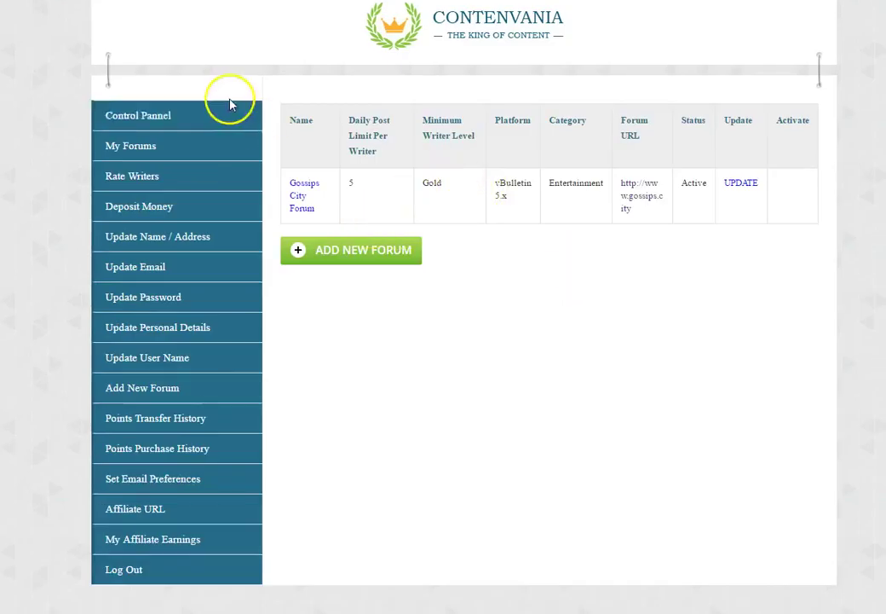
- Go to the Control Pannel stats overview, then start a points purchase with Buy Points
{"action": "left_click", "coordinate": [157, 118]}
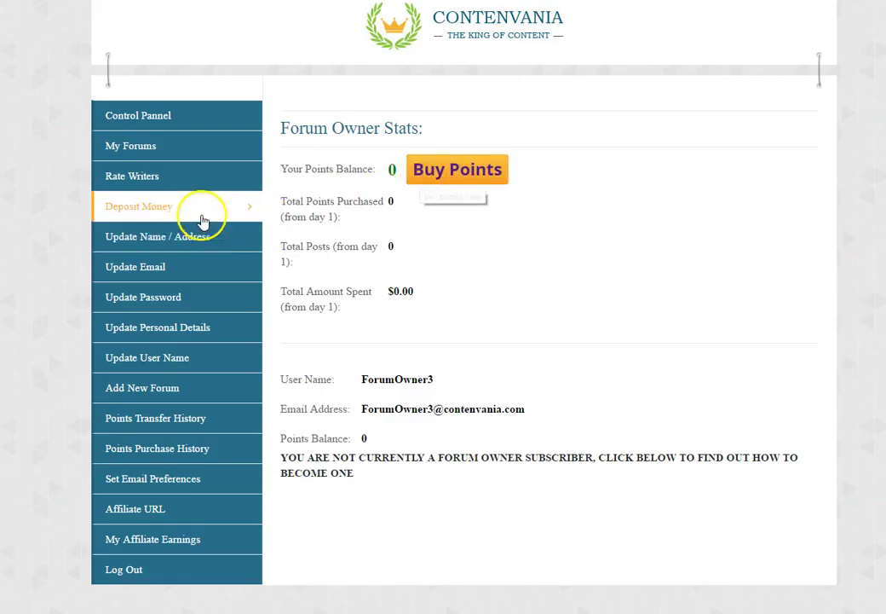
{"action": "left_click", "coordinate": [442, 174]}
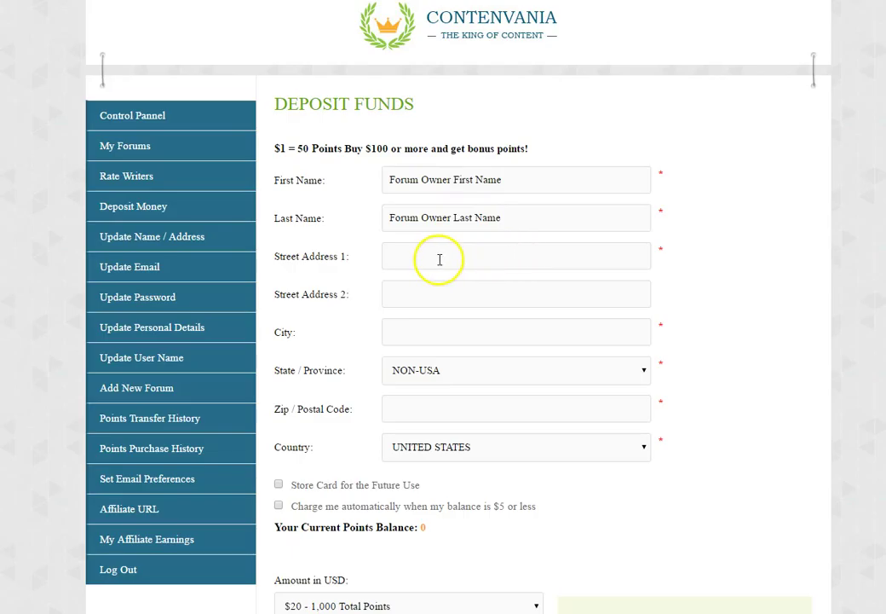
- Fill in the billing street address and city, dismissing the city autocomplete
{"action": "scroll", "coordinate": [413, 249], "scroll_direction": "down", "scroll_amount": 1}
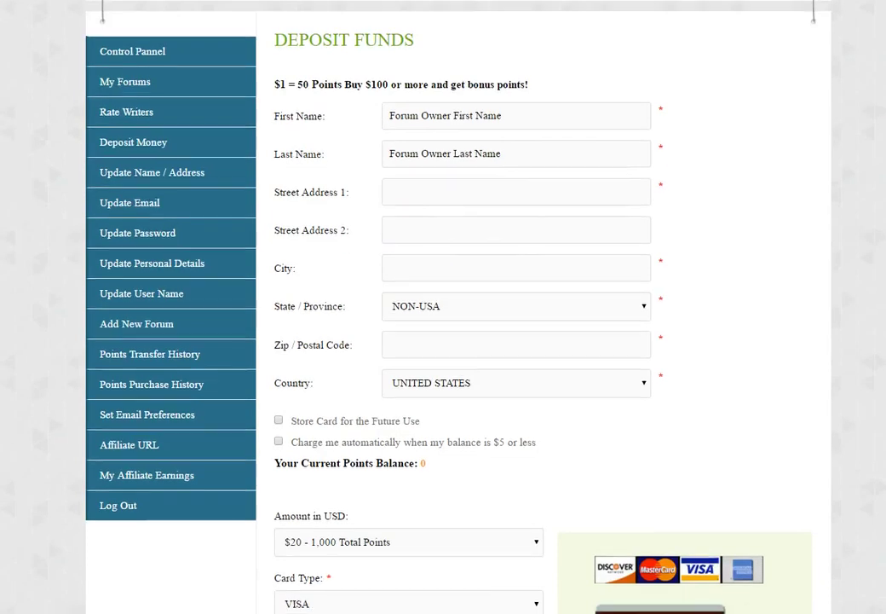
{"action": "scroll", "coordinate": [662, 312], "scroll_direction": "down", "scroll_amount": 4}
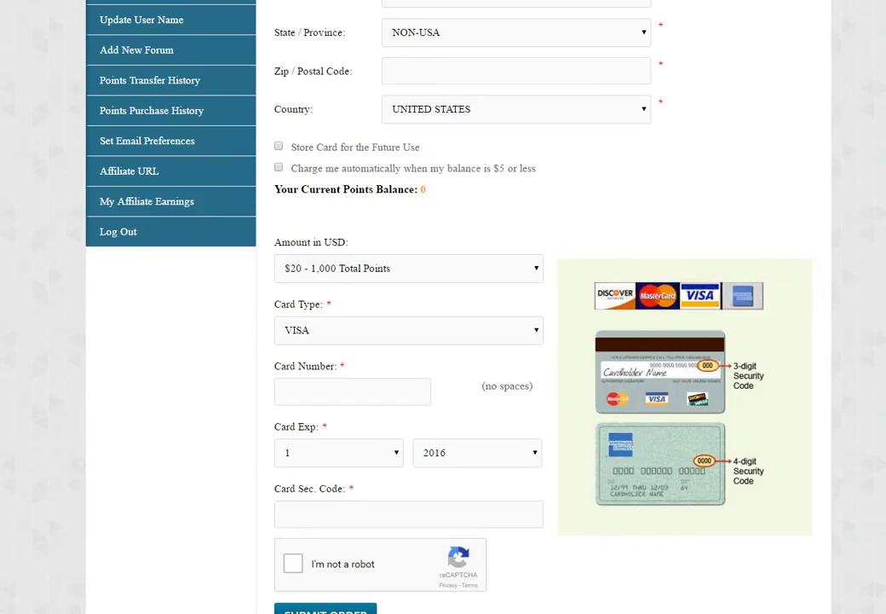
{"action": "scroll", "coordinate": [424, 259], "scroll_direction": "up", "scroll_amount": 5}
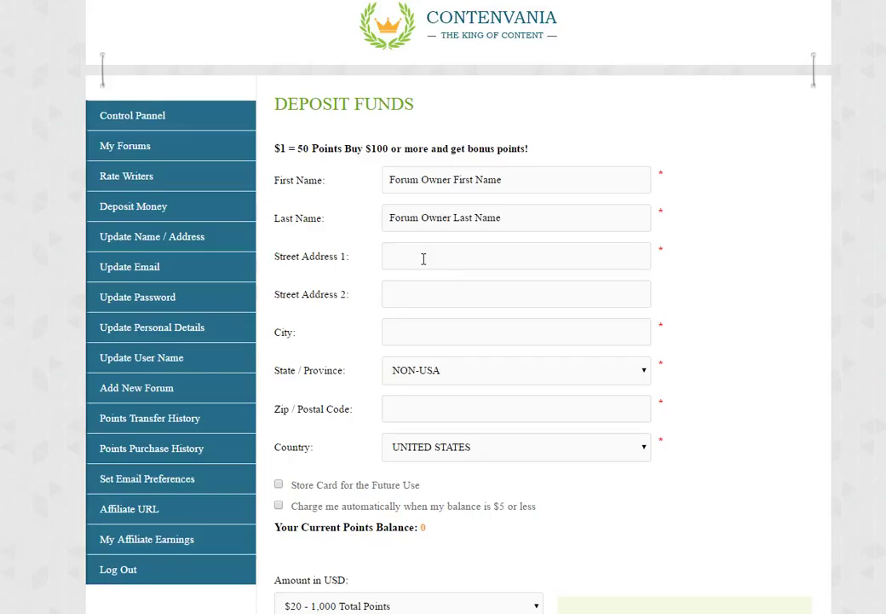
{"action": "left_click", "coordinate": [423, 259]}
{"action": "type", "text": "555"}
{"action": "type", "text": "Cit"}
{"action": "key", "text": "Tab"}
- Choose ALASKA as the state, keep UNITED STATES as the country, and enter the zip code
{"action": "left_click", "coordinate": [435, 373]}
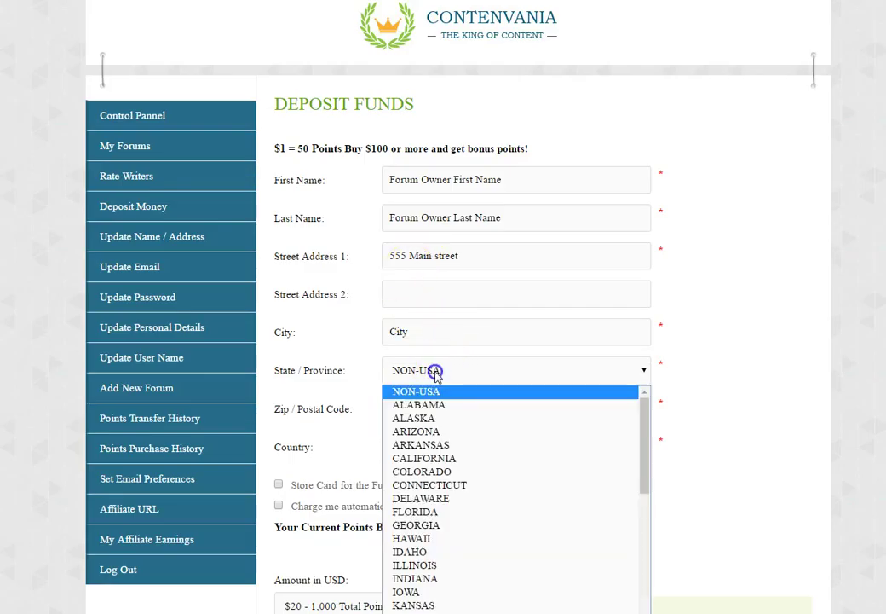
{"action": "left_click", "coordinate": [426, 417]}
{"action": "left_click", "coordinate": [411, 398]}
{"action": "left_click", "coordinate": [436, 445]}
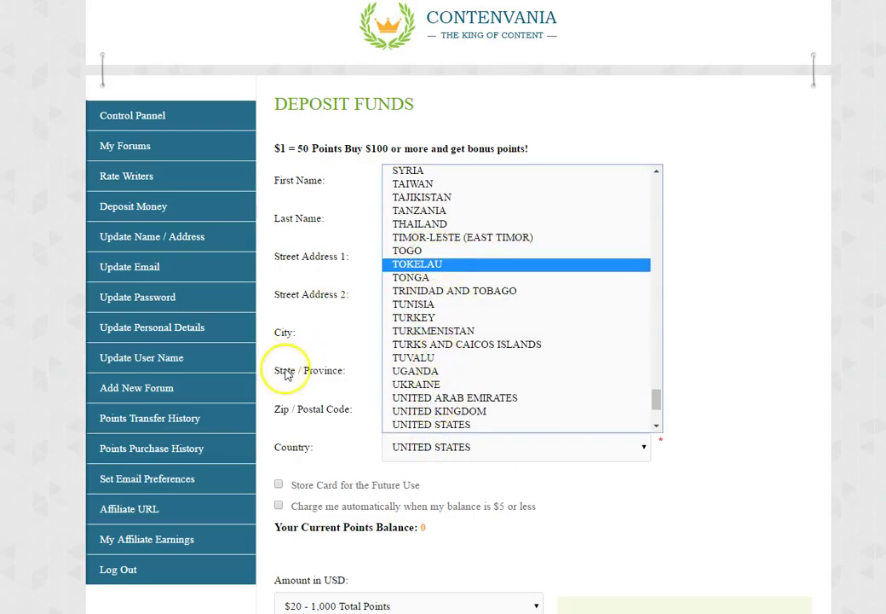
{"action": "left_click", "coordinate": [318, 374]}
{"action": "left_click", "coordinate": [464, 405]}
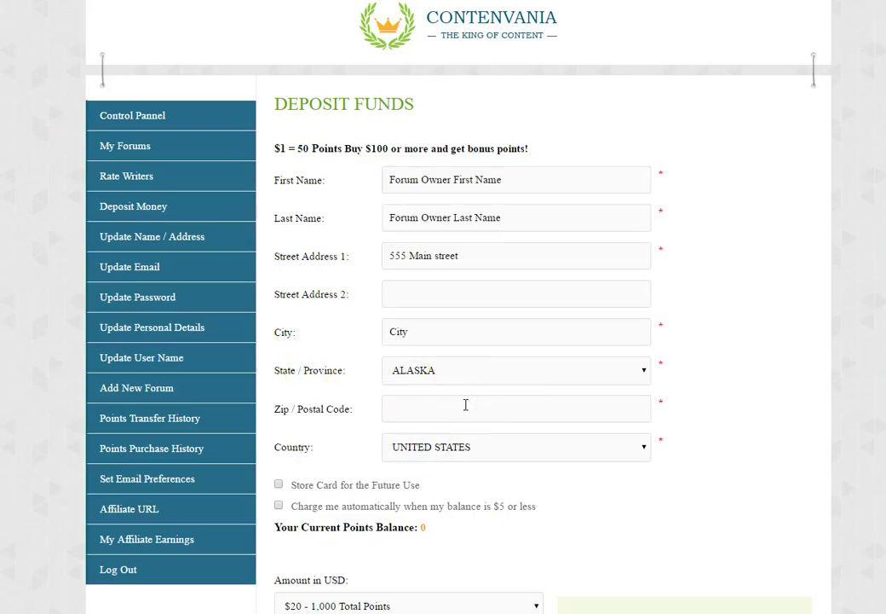
{"action": "type", "text": "11111"}
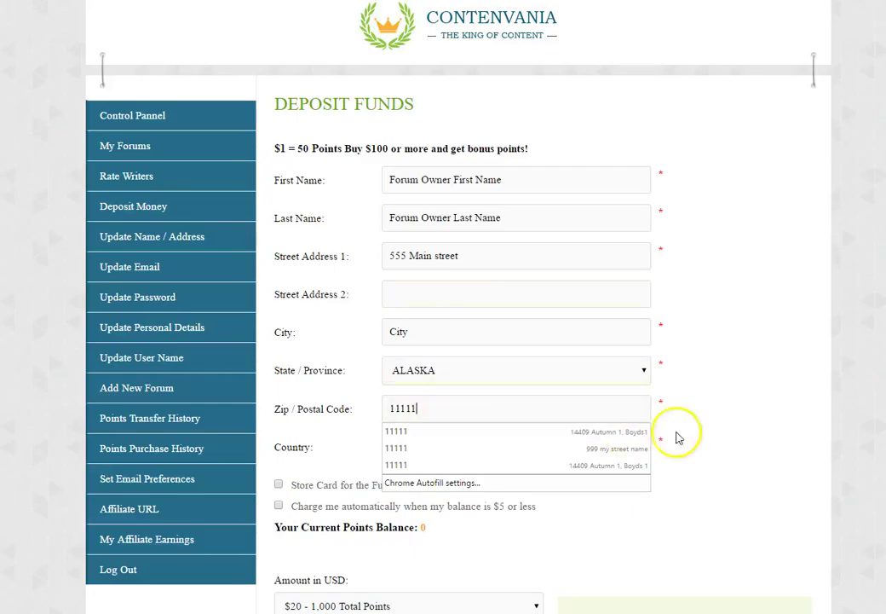
{"action": "left_click", "coordinate": [695, 433]}
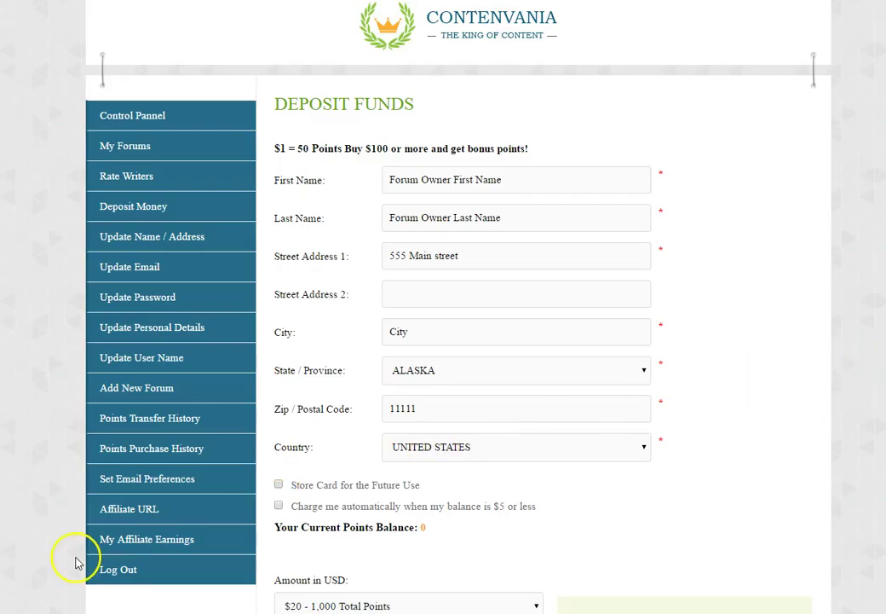
{"action": "scroll", "coordinate": [370, 170], "scroll_direction": "down", "scroll_amount": 4}
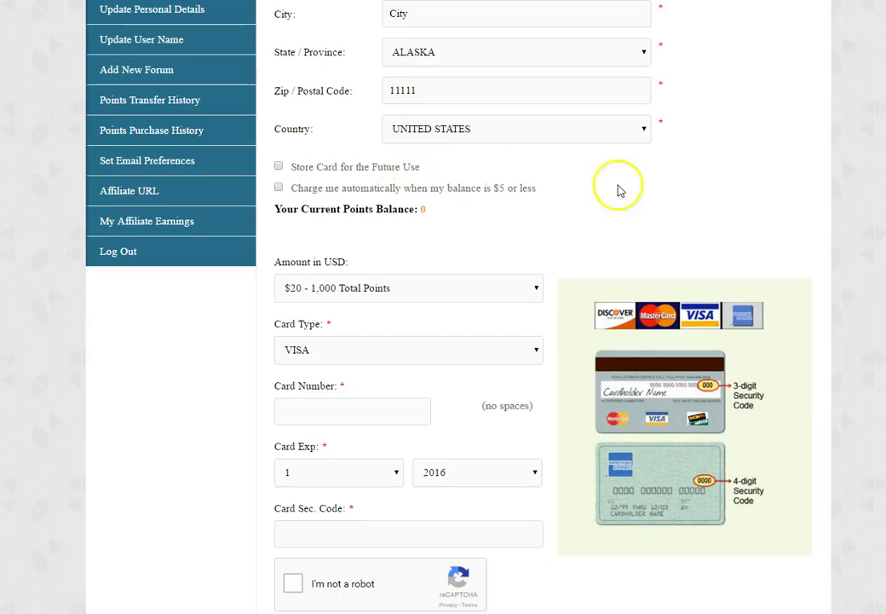
{"action": "scroll", "coordinate": [460, 307], "scroll_direction": "up", "scroll_amount": 3}
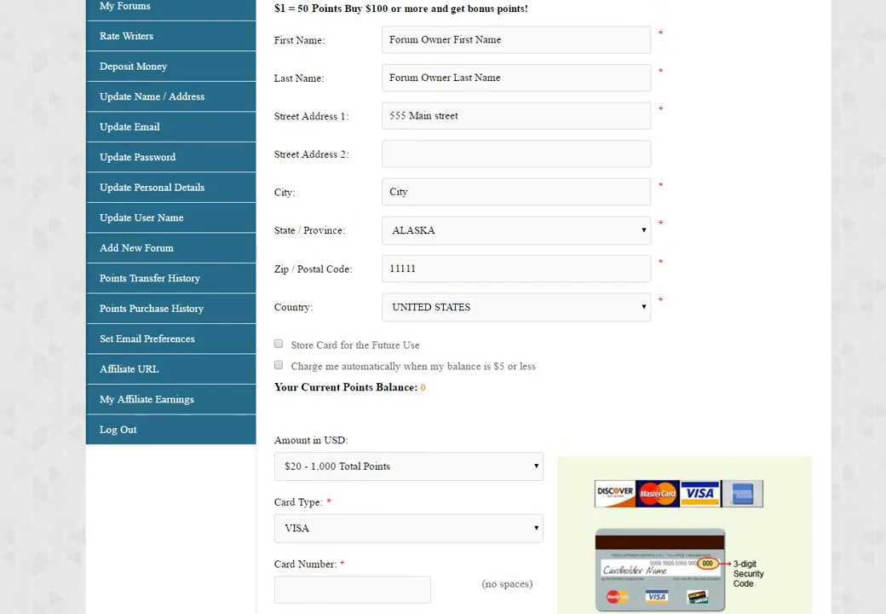
{"action": "scroll", "coordinate": [460, 307], "scroll_direction": "down", "scroll_amount": 1}
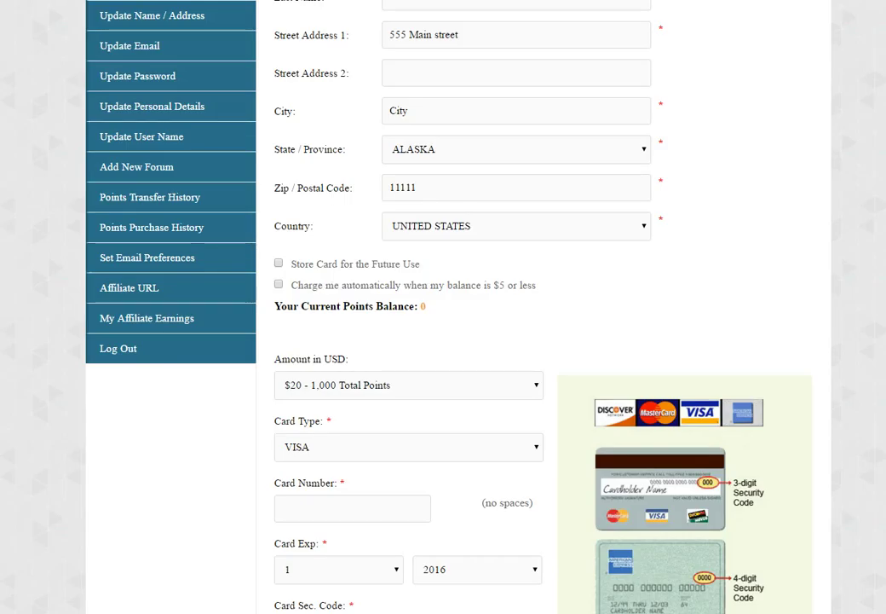
{"action": "scroll", "coordinate": [443, 307], "scroll_direction": "up", "scroll_amount": 2}
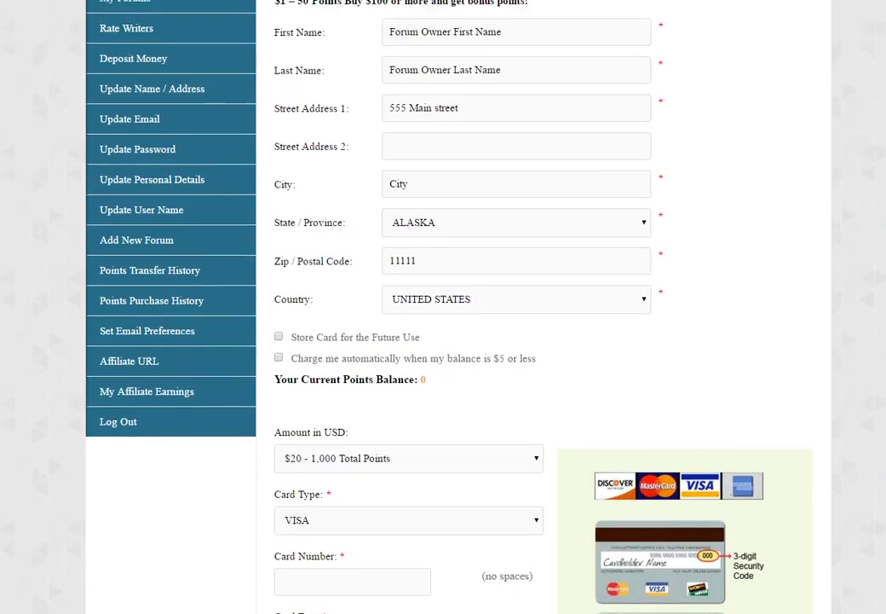
{"action": "scroll", "coordinate": [443, 307], "scroll_direction": "up", "scroll_amount": 2}
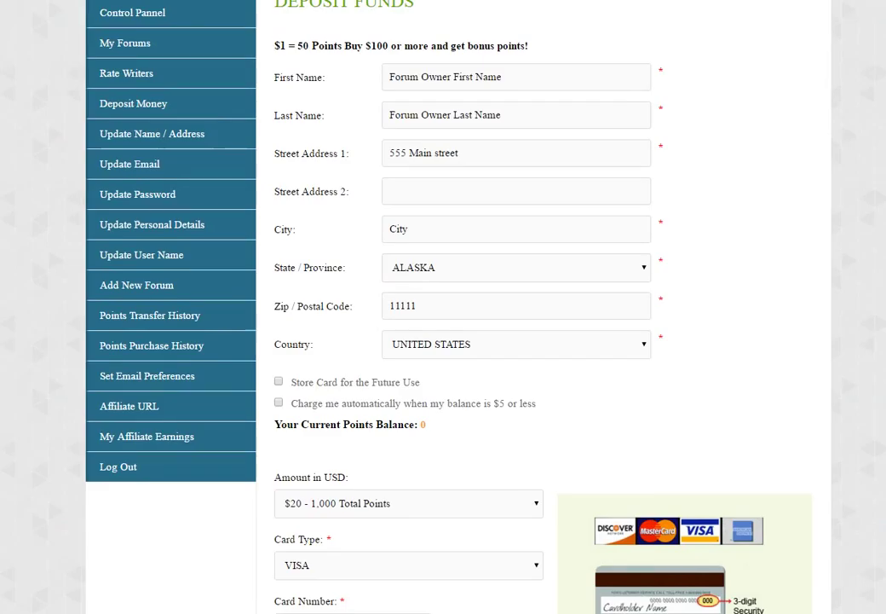
- Tick 'Store Card for the Future Use' and 'Charge me automatically when my balance is $5 or less'
{"action": "scroll", "coordinate": [443, 307], "scroll_direction": "down", "scroll_amount": 1}
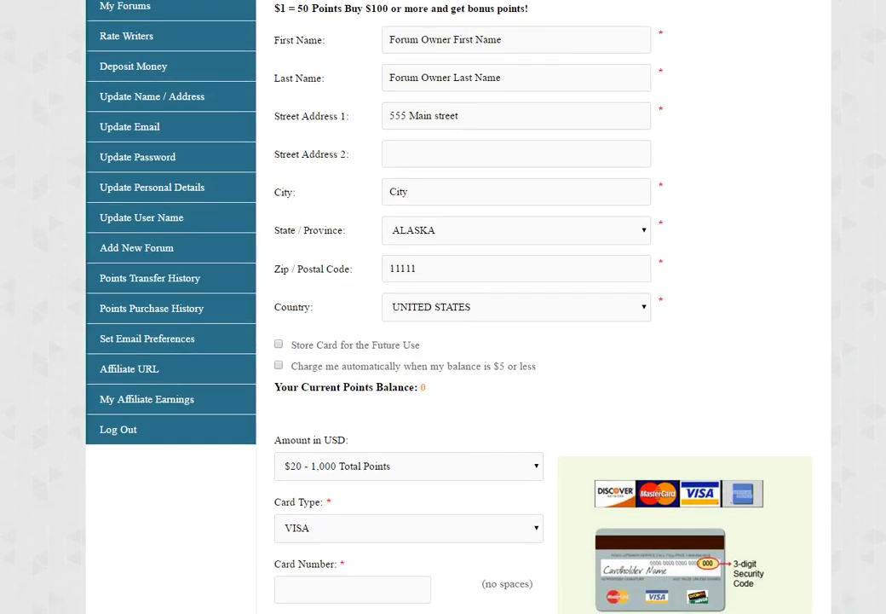
{"action": "scroll", "coordinate": [443, 307], "scroll_direction": "down", "scroll_amount": 1}
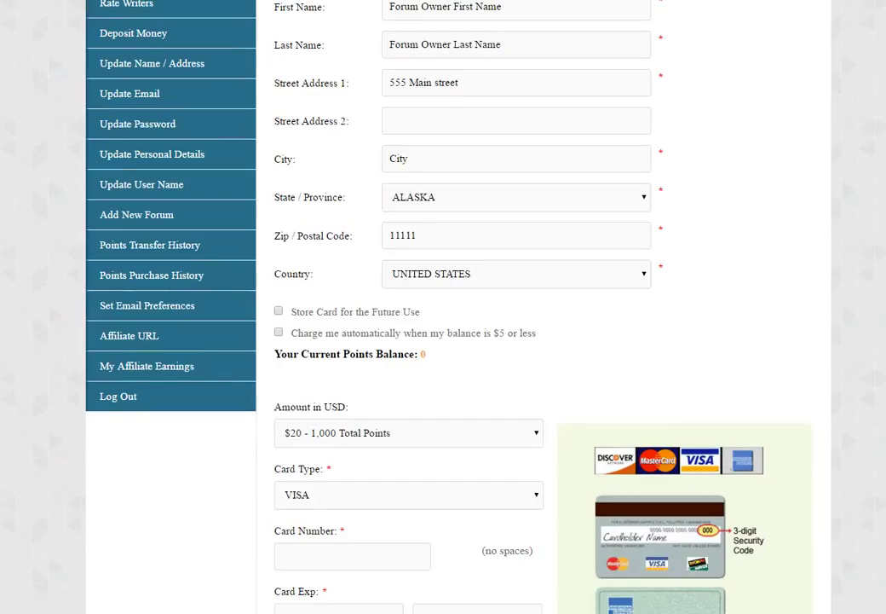
{"action": "scroll", "coordinate": [443, 307], "scroll_direction": "down", "scroll_amount": 1}
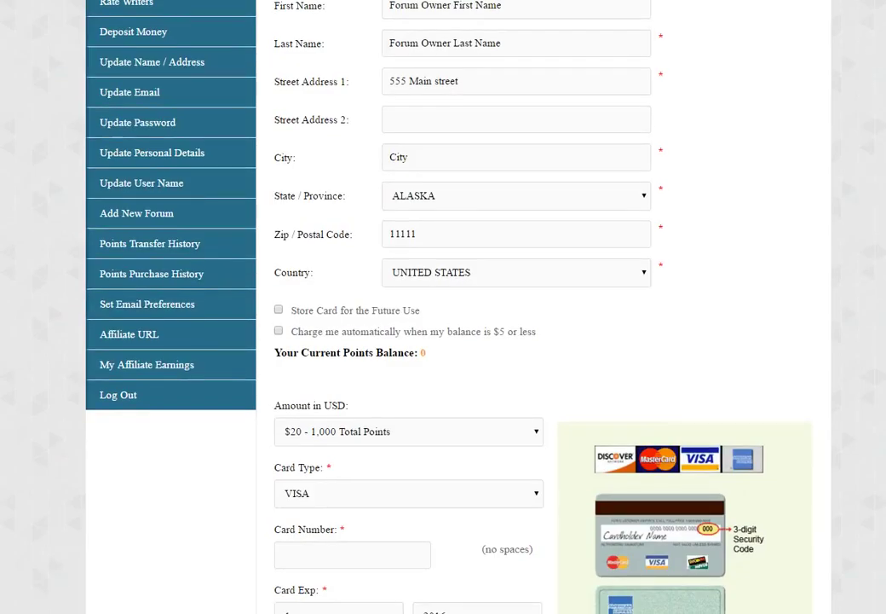
{"action": "scroll", "coordinate": [443, 307], "scroll_direction": "down", "scroll_amount": 1}
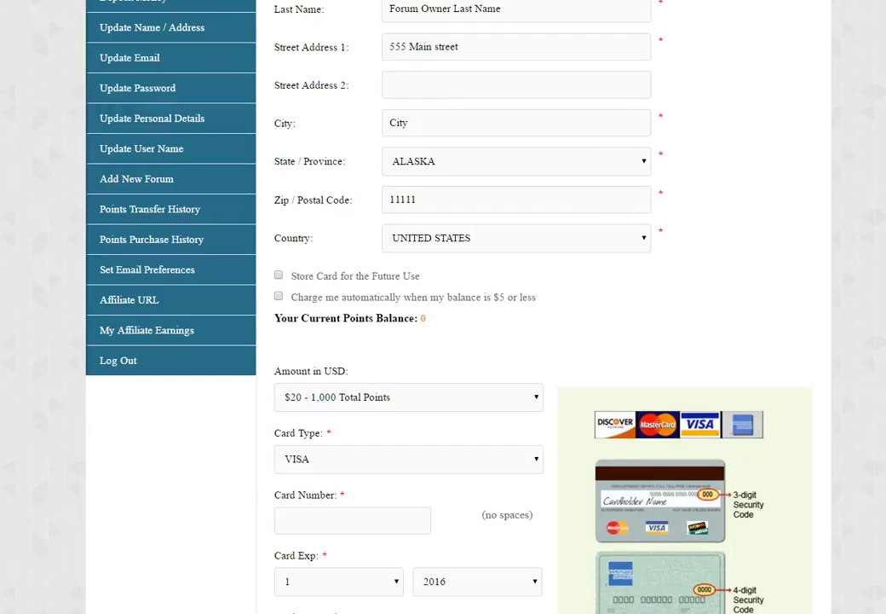
{"action": "left_click", "coordinate": [279, 276]}
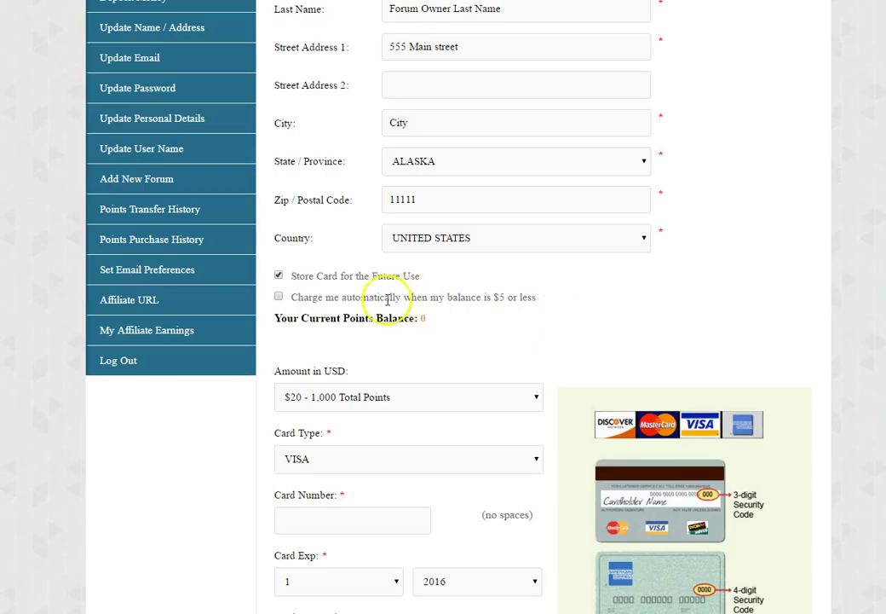
{"action": "left_click", "coordinate": [280, 299]}
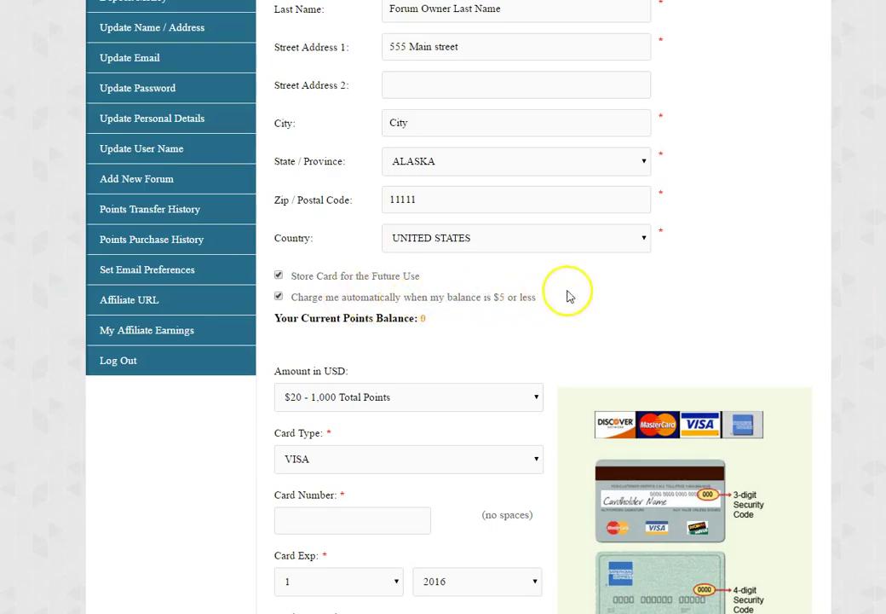
{"action": "left_click", "coordinate": [537, 397]}
{"action": "left_click_drag", "start_coordinate": [539, 246], "coordinate": [538, 176]}
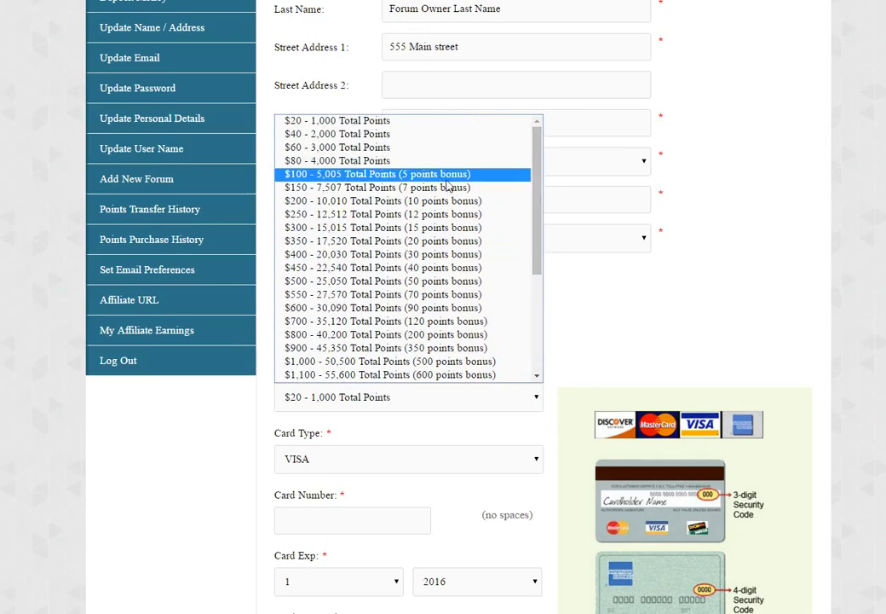
{"action": "left_click", "coordinate": [393, 174]}
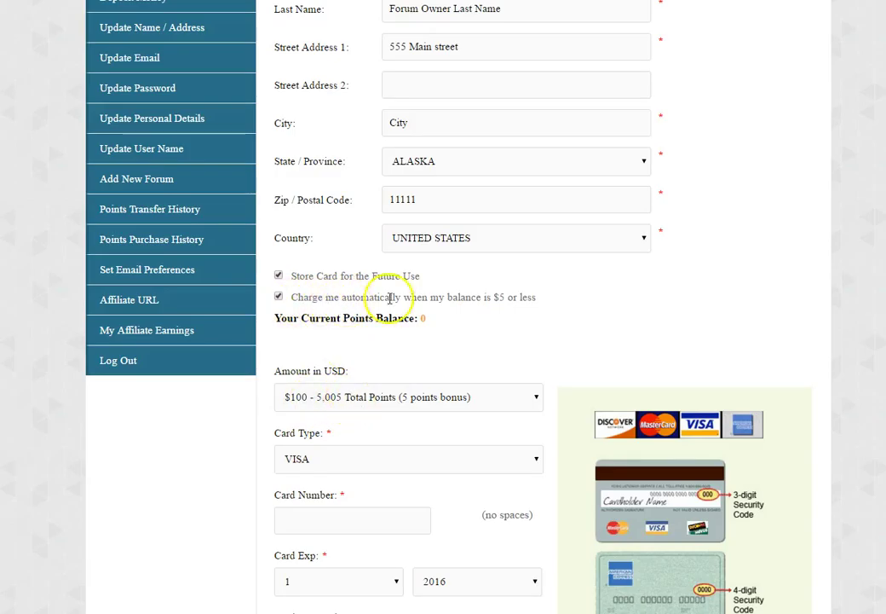
{"action": "left_click", "coordinate": [278, 297]}
{"action": "left_click", "coordinate": [278, 276]}
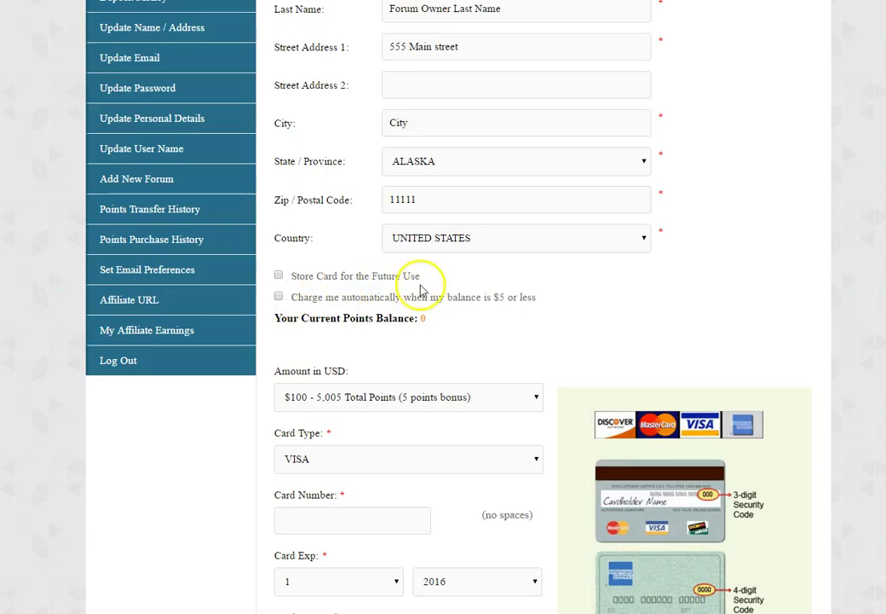
{"action": "left_click", "coordinate": [279, 276]}
{"action": "left_click", "coordinate": [279, 297]}
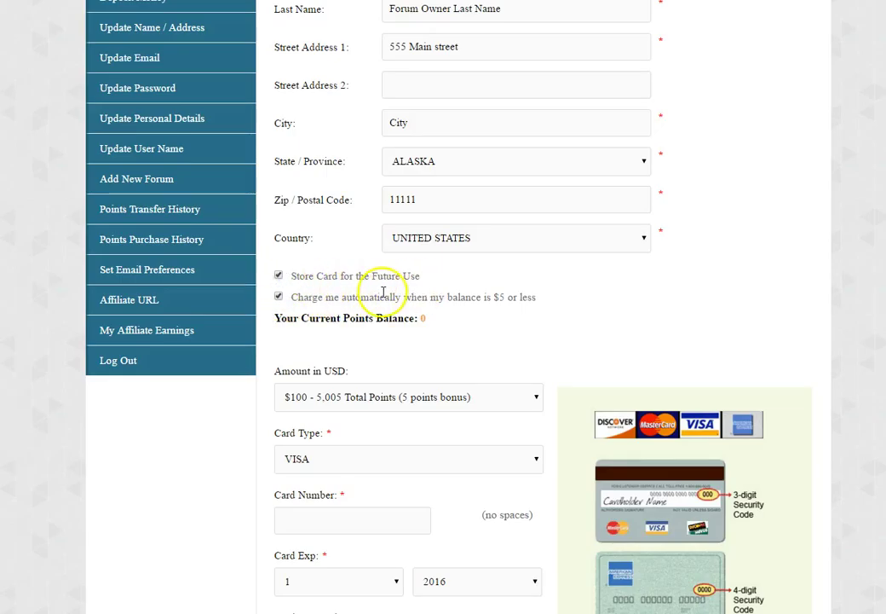
{"action": "left_click", "coordinate": [367, 396]}
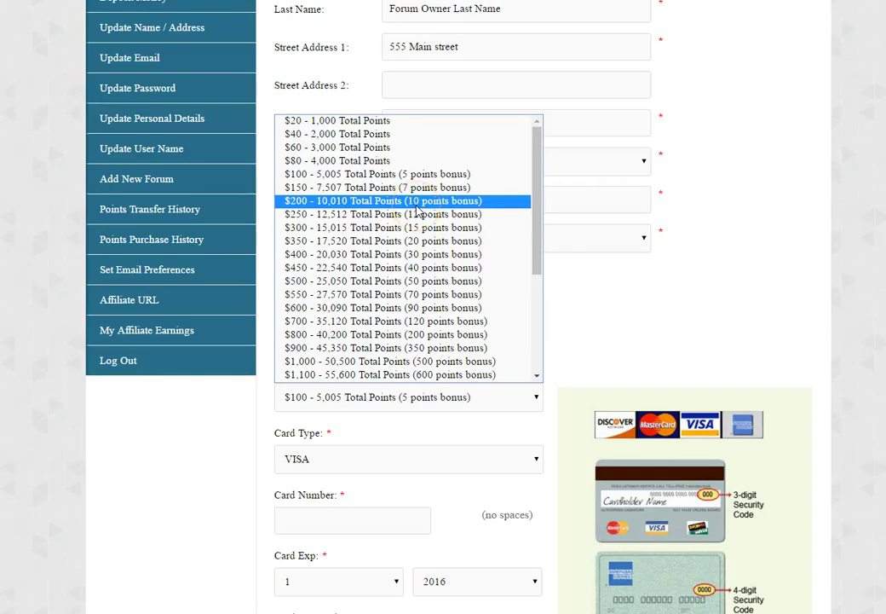
{"action": "left_click", "coordinate": [457, 288]}
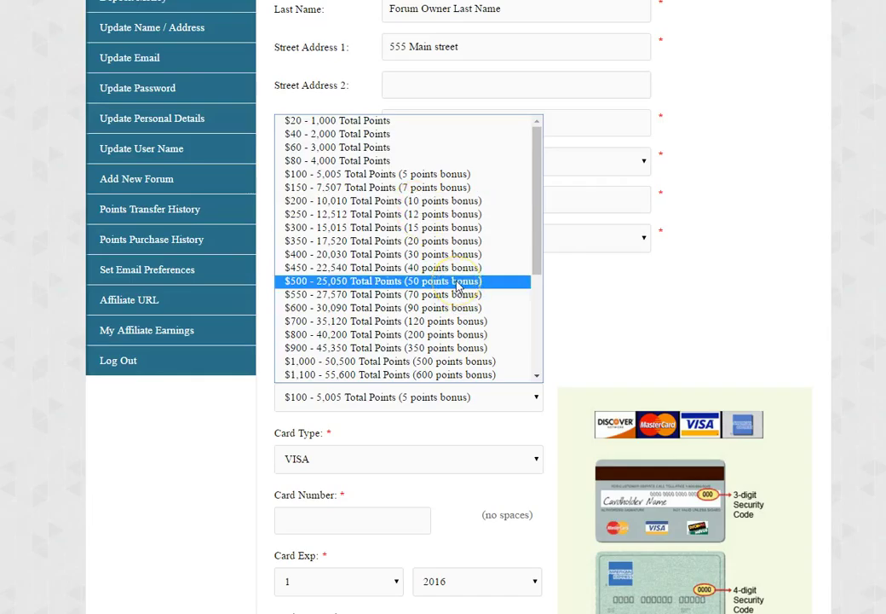
{"action": "left_click_drag", "start_coordinate": [458, 288], "coordinate": [315, 390]}
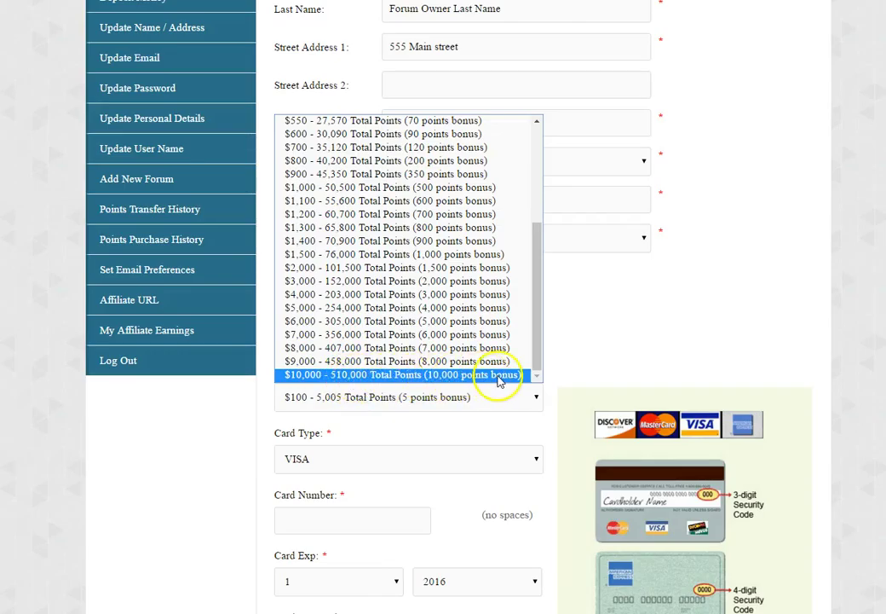
{"action": "left_click_drag", "start_coordinate": [537, 365], "coordinate": [530, 224]}
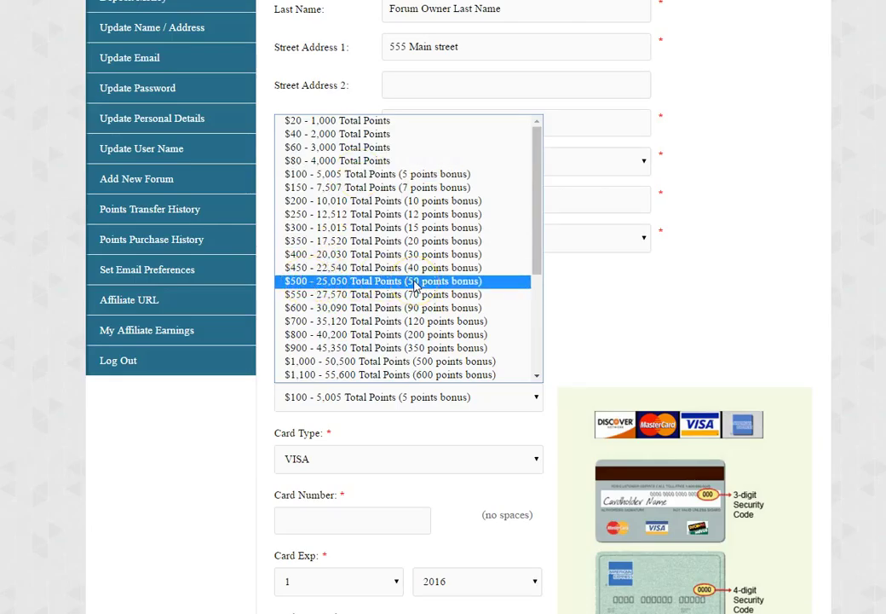
{"action": "left_click", "coordinate": [344, 367]}
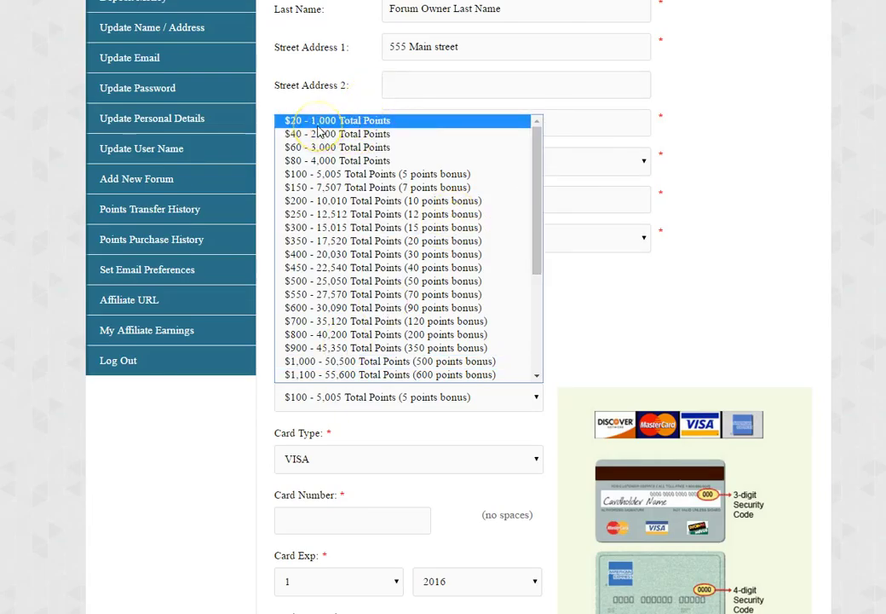
{"action": "left_click", "coordinate": [334, 183]}
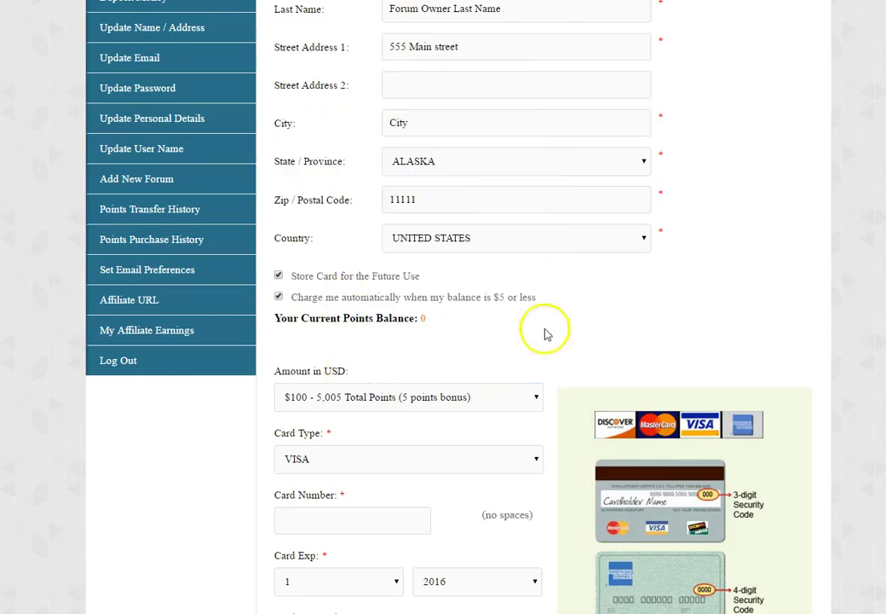
- Enter the card number, choose 2020 as the expiry year, and enter the card security code
{"action": "scroll", "coordinate": [444, 341], "scroll_direction": "down", "scroll_amount": 3}
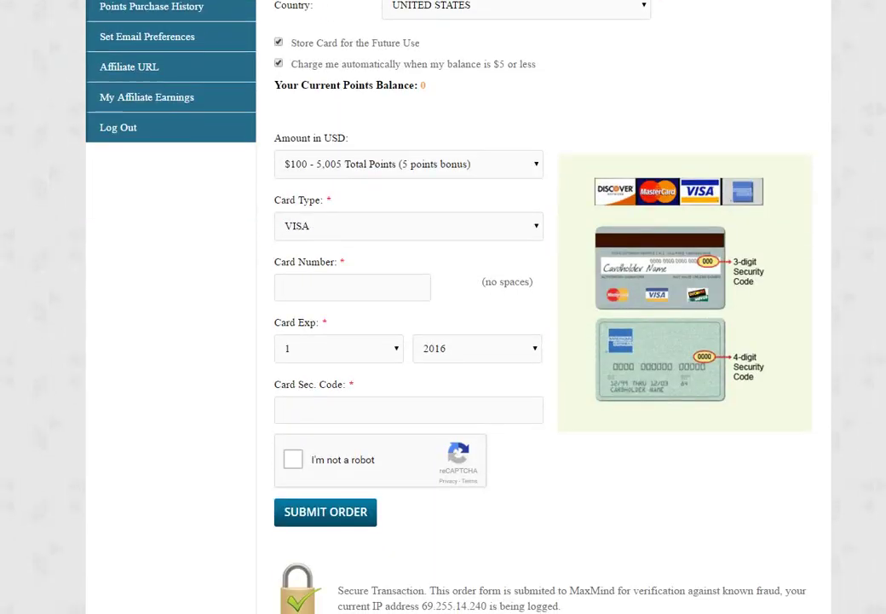
{"action": "left_click", "coordinate": [320, 290]}
{"action": "type", "text": "4"}
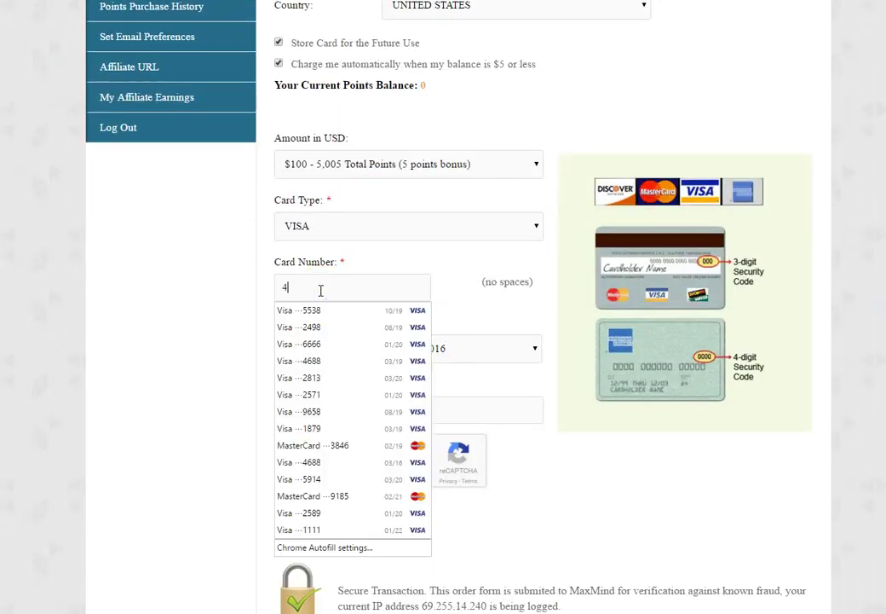
{"action": "type", "text": "11111111111"}
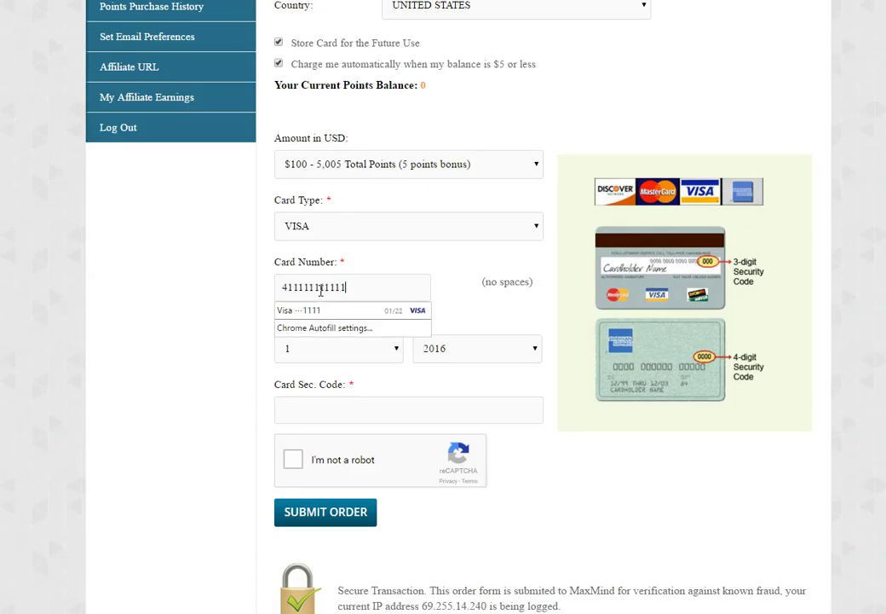
{"action": "left_click", "coordinate": [185, 323]}
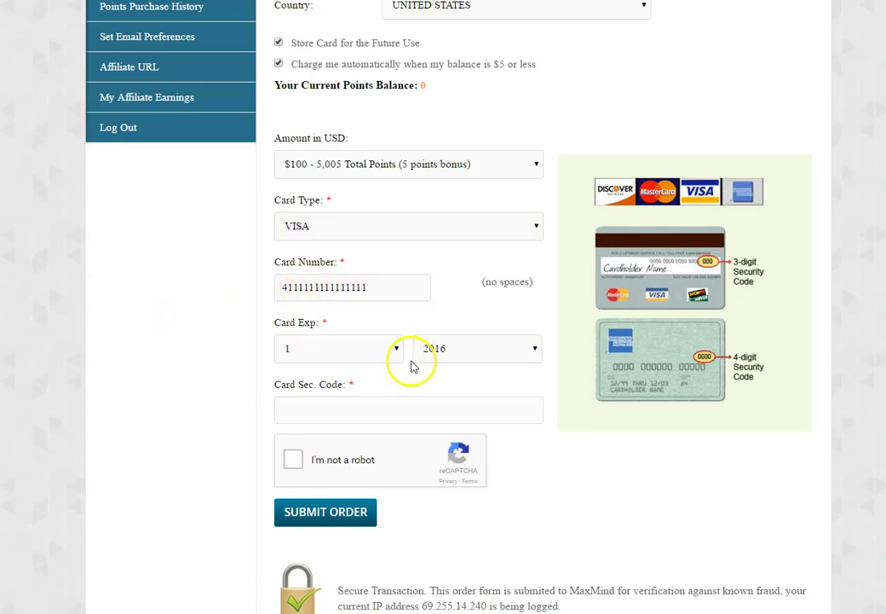
{"action": "left_click", "coordinate": [457, 342]}
{"action": "left_click", "coordinate": [444, 423]}
{"action": "left_click", "coordinate": [366, 417]}
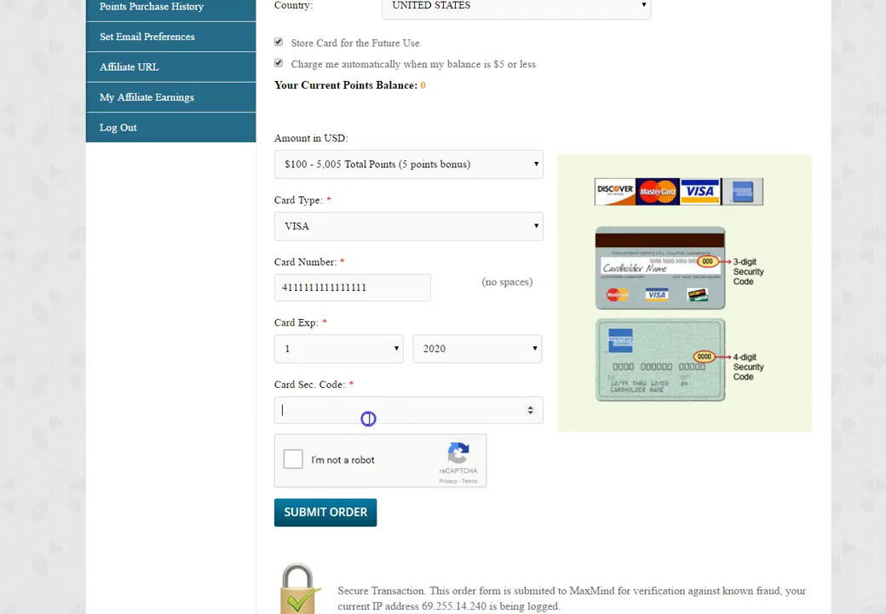
{"action": "type", "text": "111"}
{"action": "scroll", "coordinate": [443, 307], "scroll_direction": "down", "scroll_amount": 2}
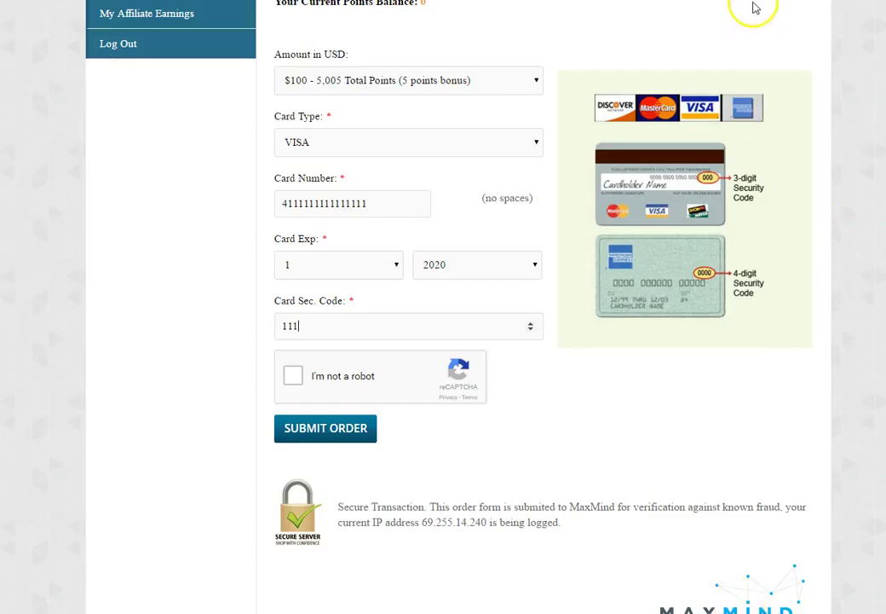
{"action": "scroll", "coordinate": [752, 6], "scroll_direction": "down", "scroll_amount": 1}
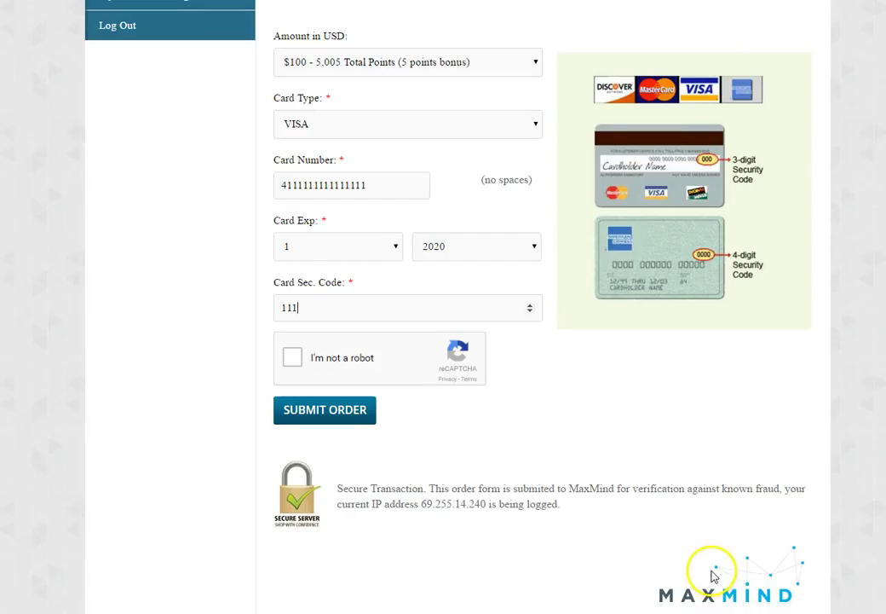
- Pass the 'I'm not a robot' check by selecting the three school bus images and verifying
{"action": "left_click", "coordinate": [293, 356]}
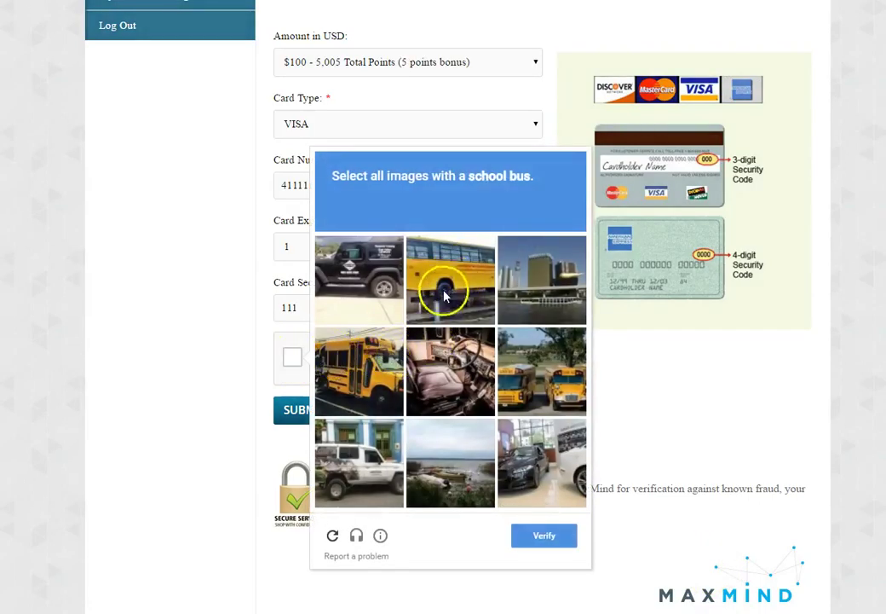
{"action": "left_click", "coordinate": [444, 295]}
{"action": "left_click", "coordinate": [376, 357]}
{"action": "left_click", "coordinate": [544, 394]}
{"action": "left_click", "coordinate": [550, 533]}
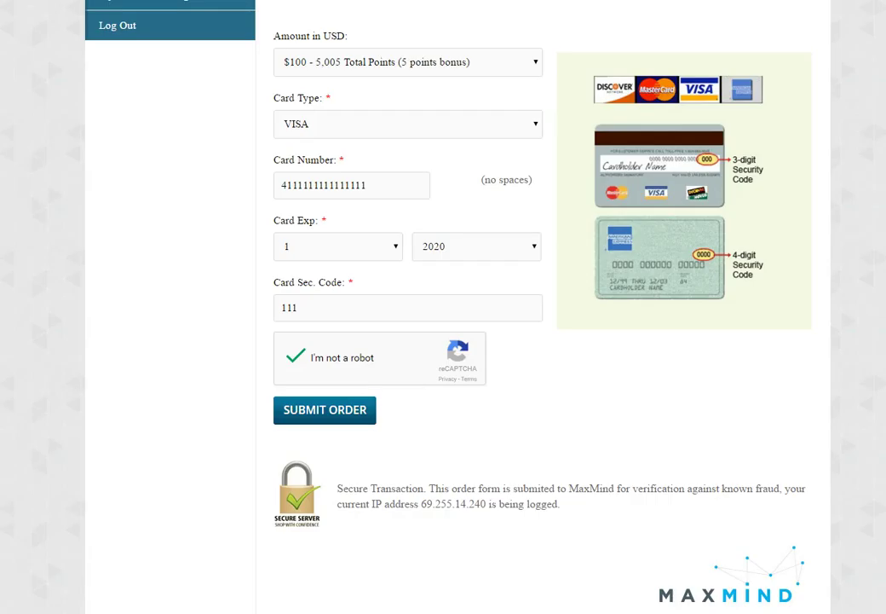
{"action": "scroll", "coordinate": [460, 307], "scroll_direction": "up", "scroll_amount": 6}
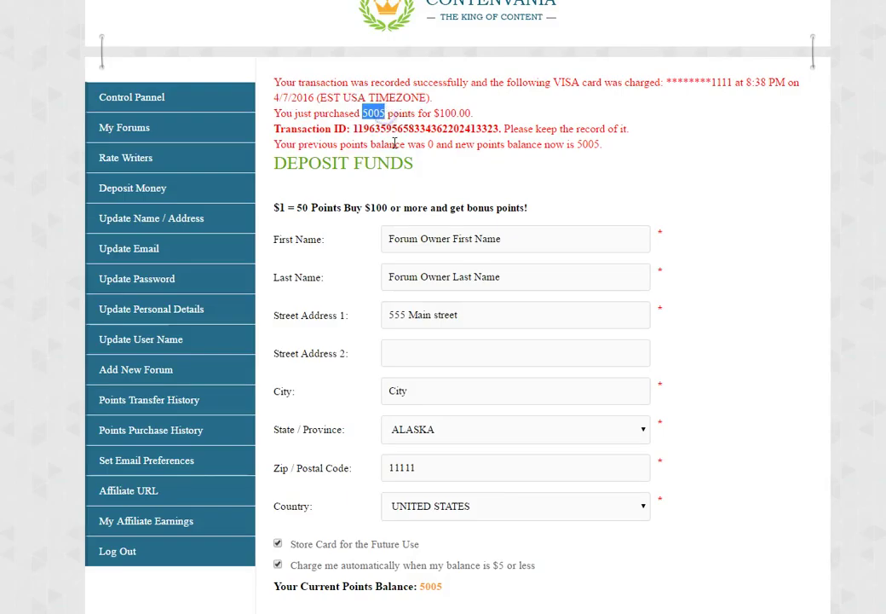
{"action": "scroll", "coordinate": [439, 293], "scroll_direction": "down", "scroll_amount": 4}
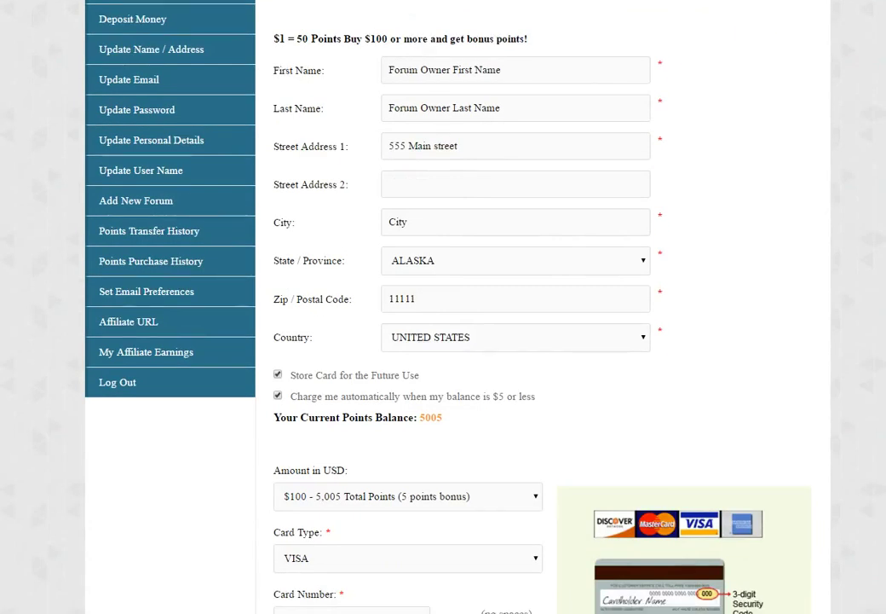
{"action": "left_click", "coordinate": [369, 356]}
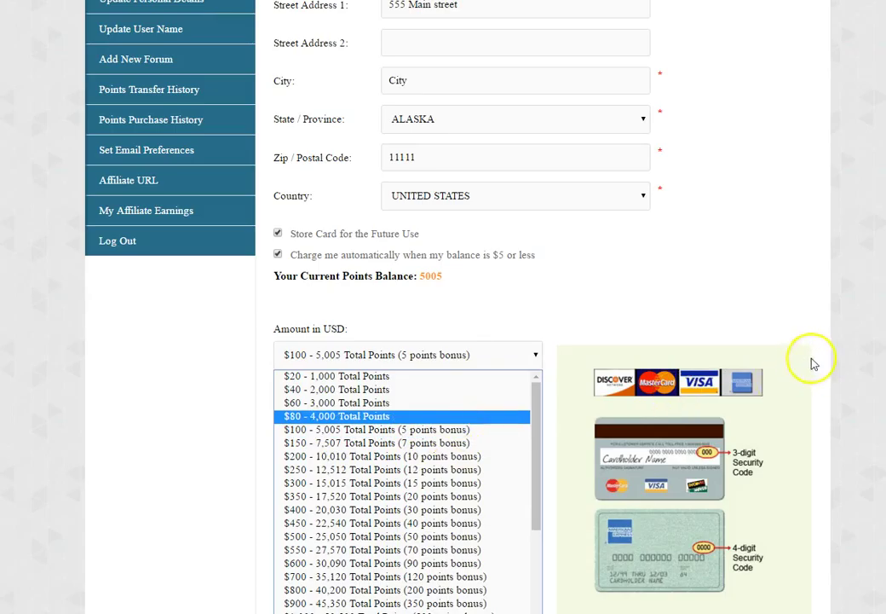
{"action": "left_click", "coordinate": [813, 364]}
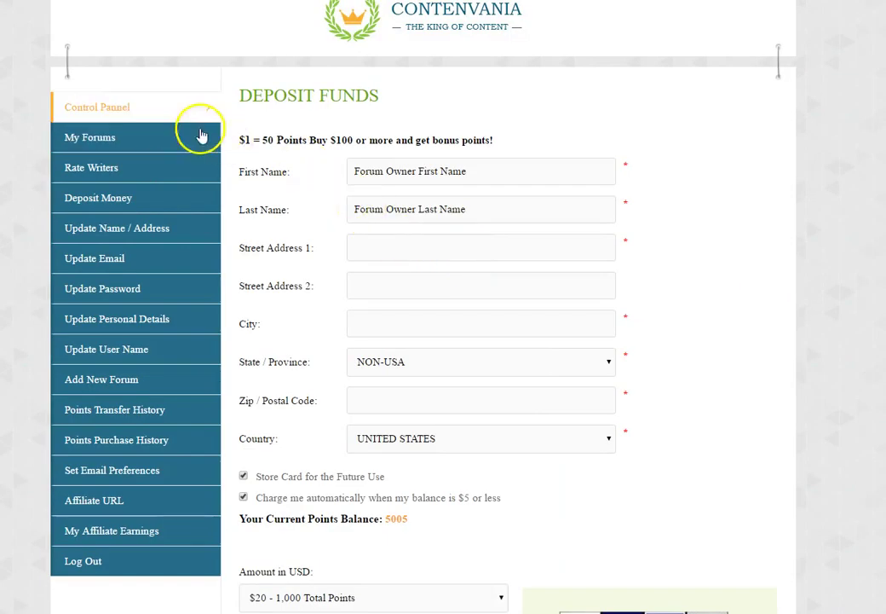
- Return to the Control Pannel overview and briefly select the 5,005 points balance
{"action": "left_click", "coordinate": [118, 103]}
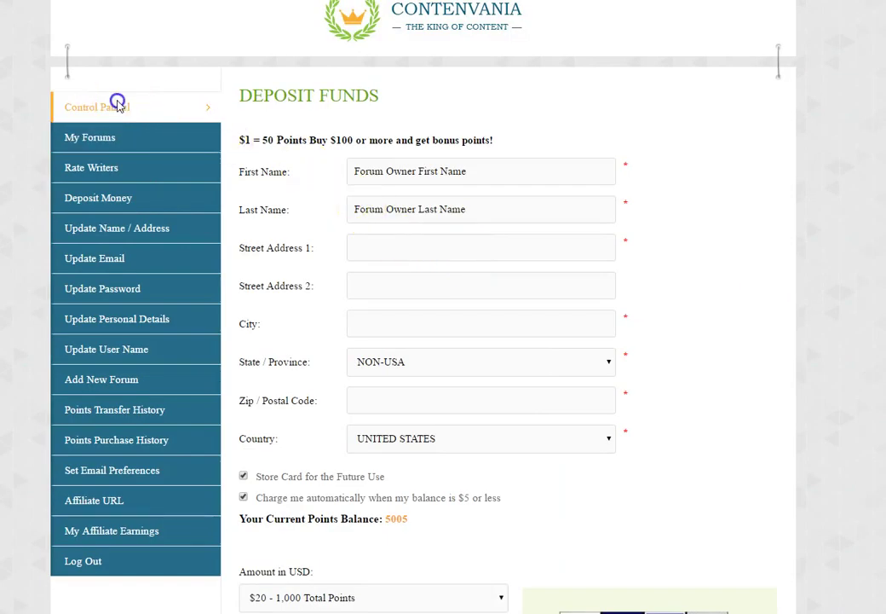
{"action": "triple_click", "coordinate": [359, 160]}
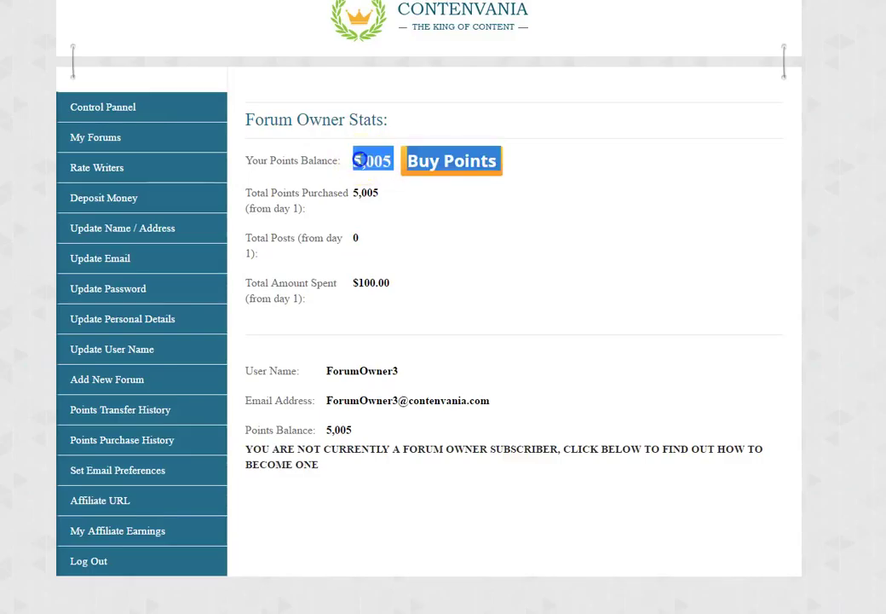
{"action": "left_click", "coordinate": [359, 160]}
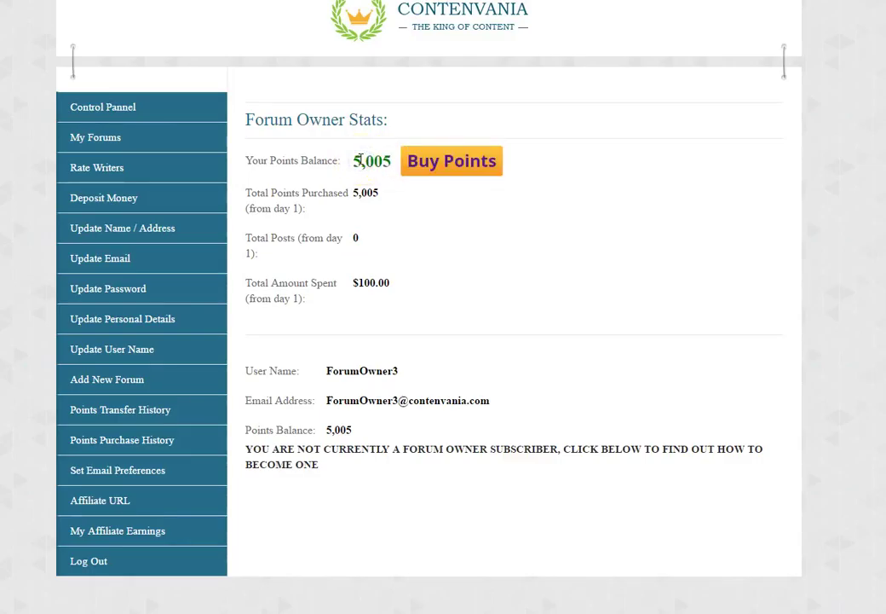
- In Points Purchase History, highlight the Apr 7, 2016 date, $100.00 price, 5005 points and order number
{"action": "left_click", "coordinate": [128, 441]}
{"action": "left_click", "coordinate": [711, 214]}
{"action": "left_click_drag", "start_coordinate": [710, 214], "coordinate": [757, 218]}
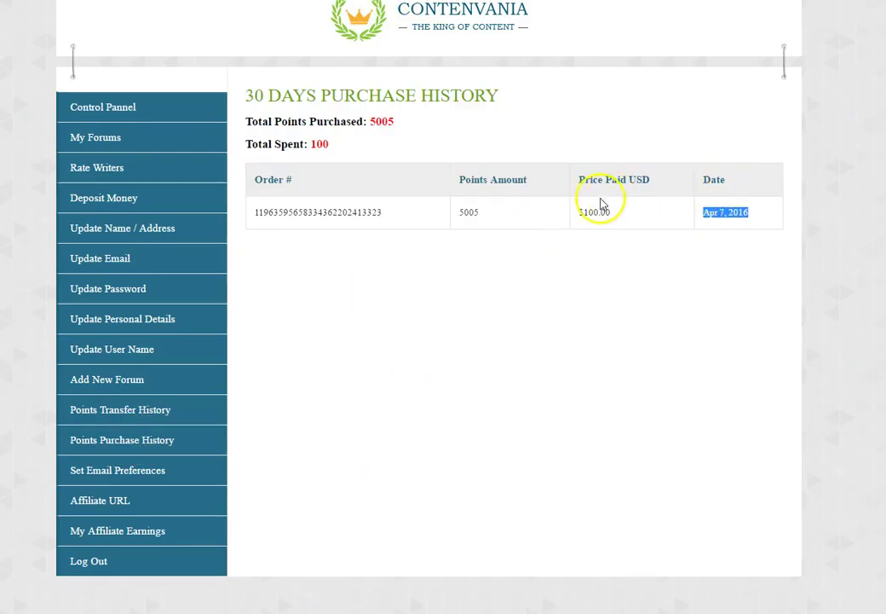
{"action": "left_click_drag", "start_coordinate": [579, 213], "coordinate": [599, 211]}
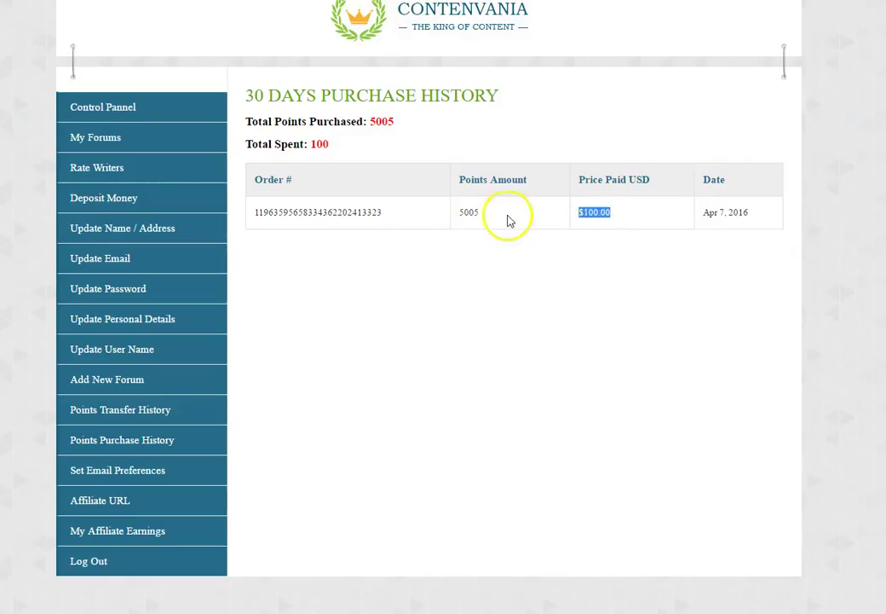
{"action": "double_click", "coordinate": [463, 212]}
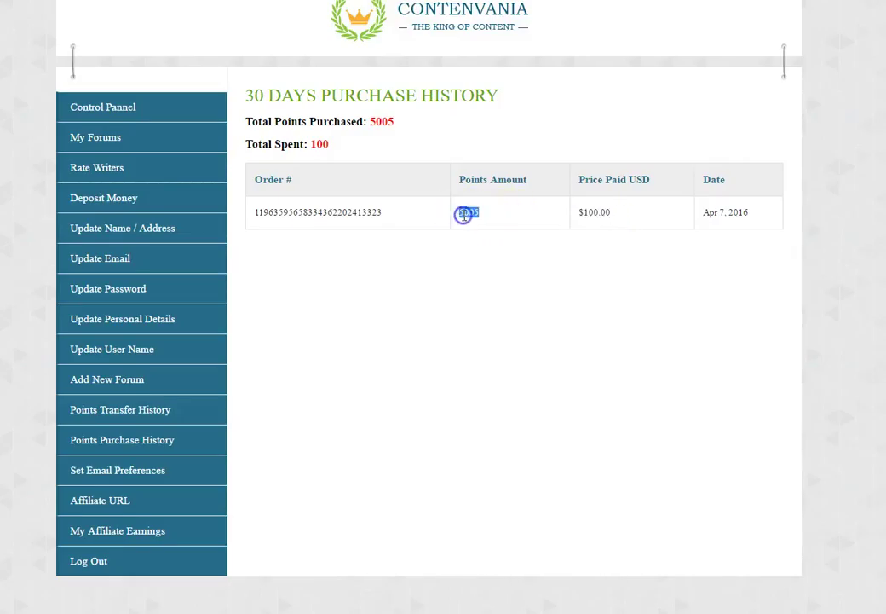
{"action": "double_click", "coordinate": [313, 215]}
{"action": "left_click", "coordinate": [361, 211]}
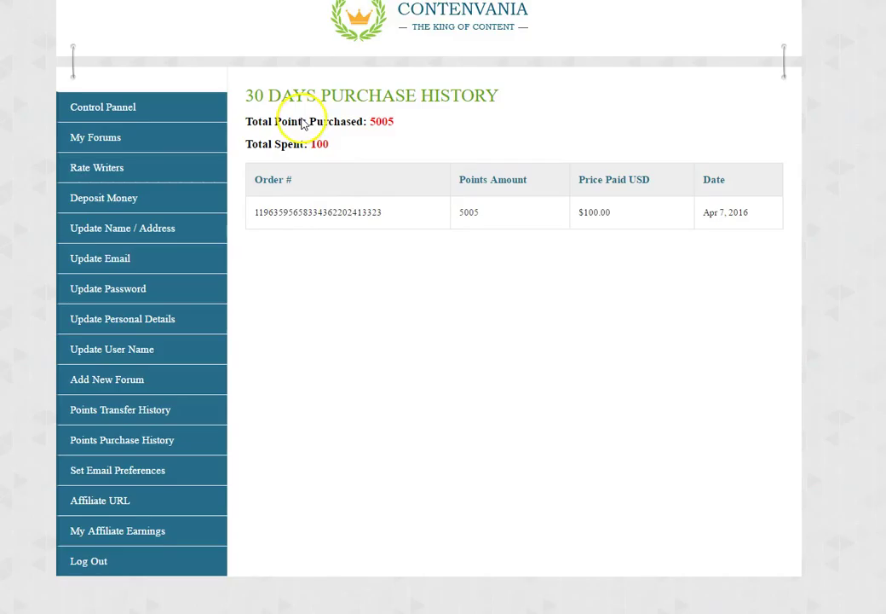
- Highlight the purchase history heading, then the 'Total Spent: 100' figure
{"action": "left_click_drag", "start_coordinate": [245, 96], "coordinate": [505, 94]}
{"action": "left_click", "coordinate": [503, 115]}
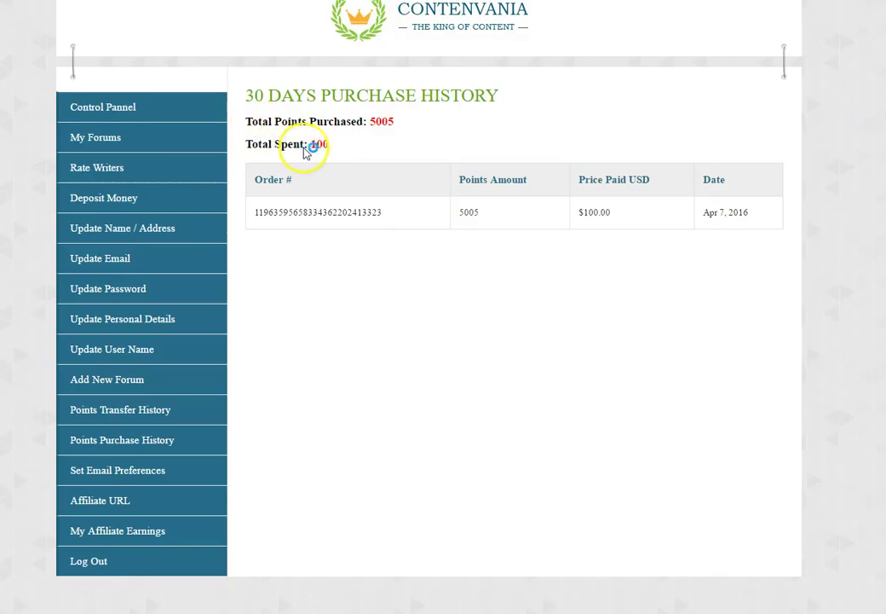
{"action": "left_click_drag", "start_coordinate": [246, 145], "coordinate": [338, 142]}
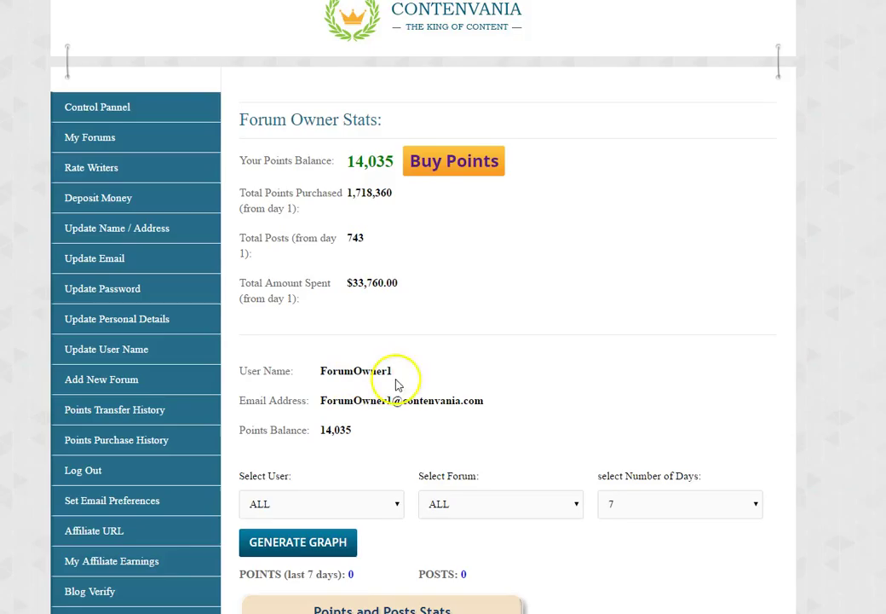
- Scroll down to the Points and Posts Stats chart on the dashboard
{"action": "scroll", "coordinate": [418, 307], "scroll_direction": "down", "scroll_amount": 3}
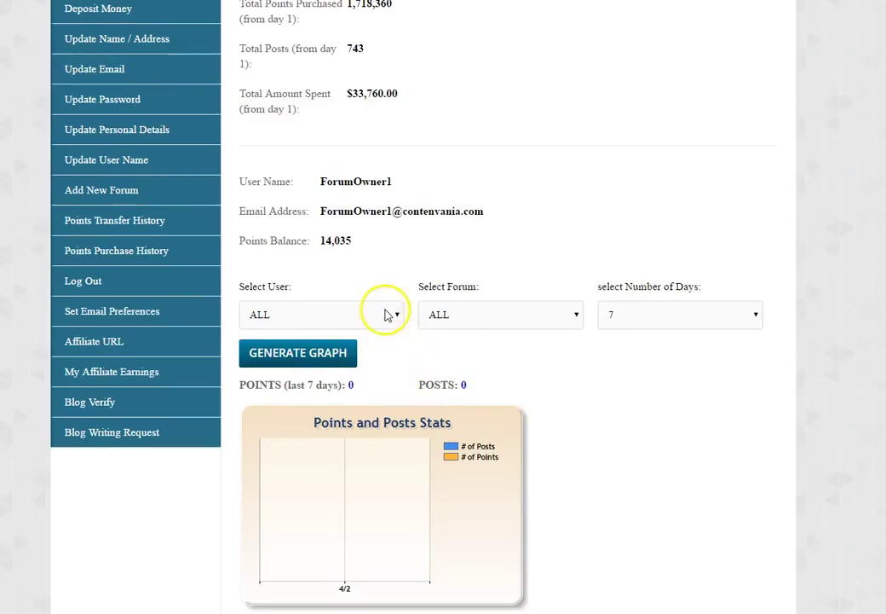
- Set the number of days to 30 and generate the points and posts graph
{"action": "left_click", "coordinate": [691, 315]}
{"action": "left_click_drag", "start_coordinate": [758, 366], "coordinate": [753, 487]}
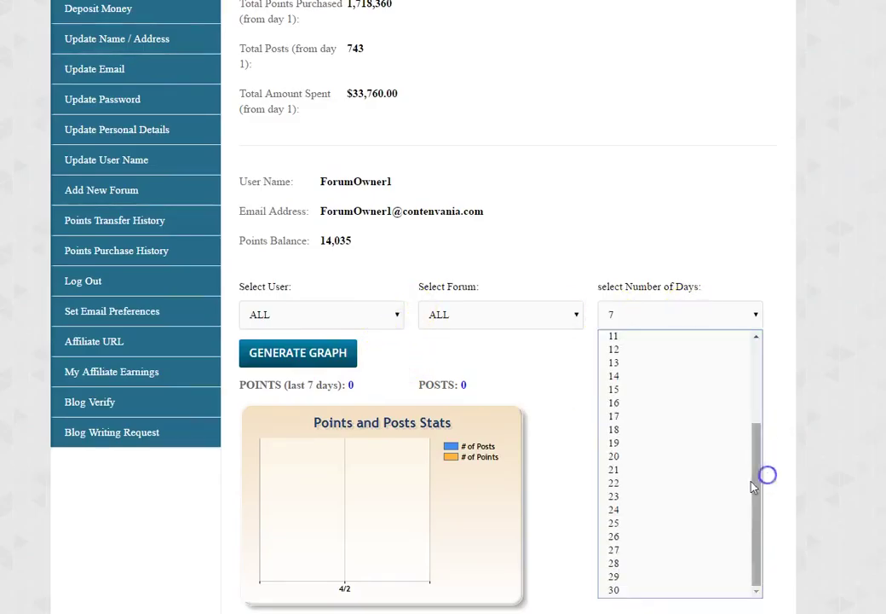
{"action": "left_click", "coordinate": [615, 588]}
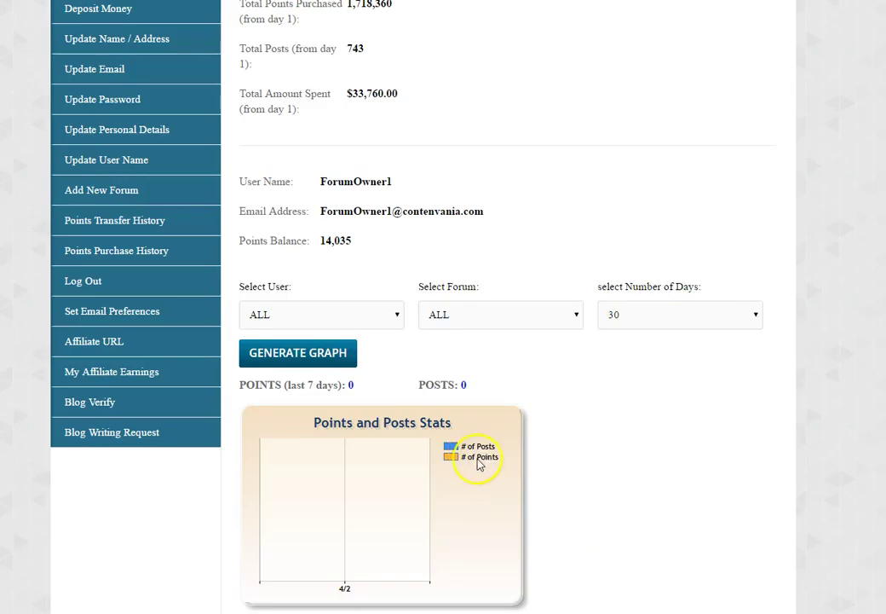
{"action": "left_click", "coordinate": [280, 356]}
{"action": "scroll", "coordinate": [443, 341], "scroll_direction": "down", "scroll_amount": 3}
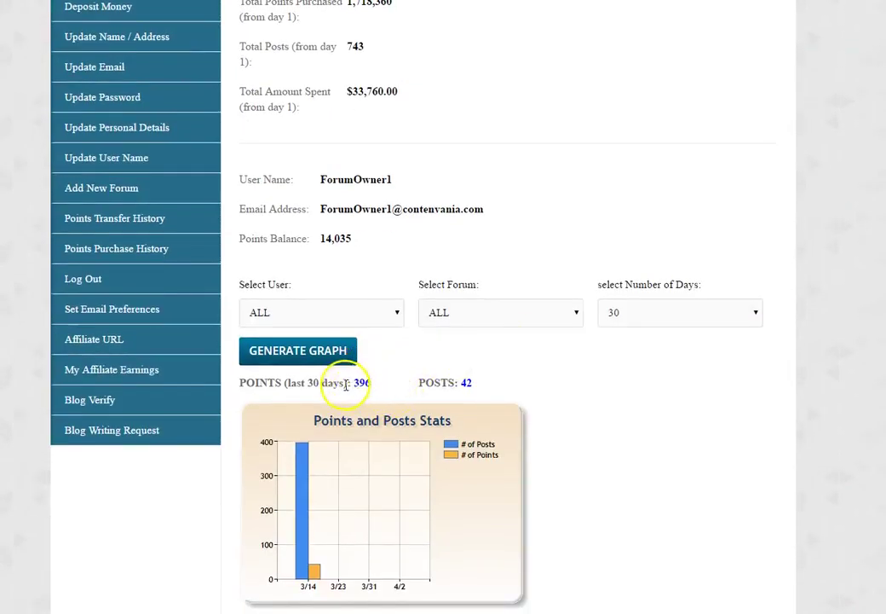
{"action": "left_click", "coordinate": [616, 312]}
{"action": "left_click", "coordinate": [618, 314]}
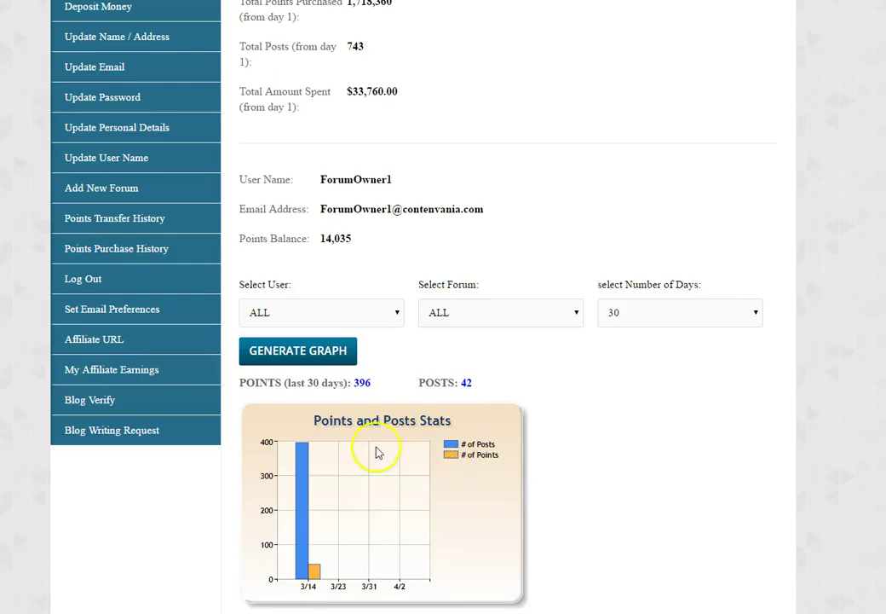
- Highlight the 396 points and 42 posts totals and keep the Select User filter on all writers
{"action": "left_click_drag", "start_coordinate": [454, 383], "coordinate": [359, 382]}
{"action": "left_click", "coordinate": [491, 380]}
{"action": "left_click_drag", "start_coordinate": [455, 382], "coordinate": [363, 383]}
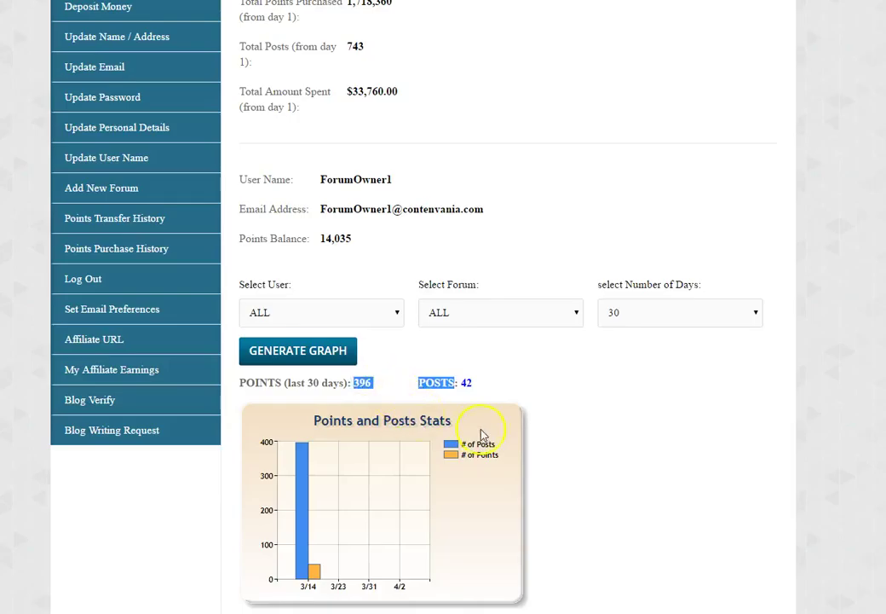
{"action": "left_click", "coordinate": [552, 467]}
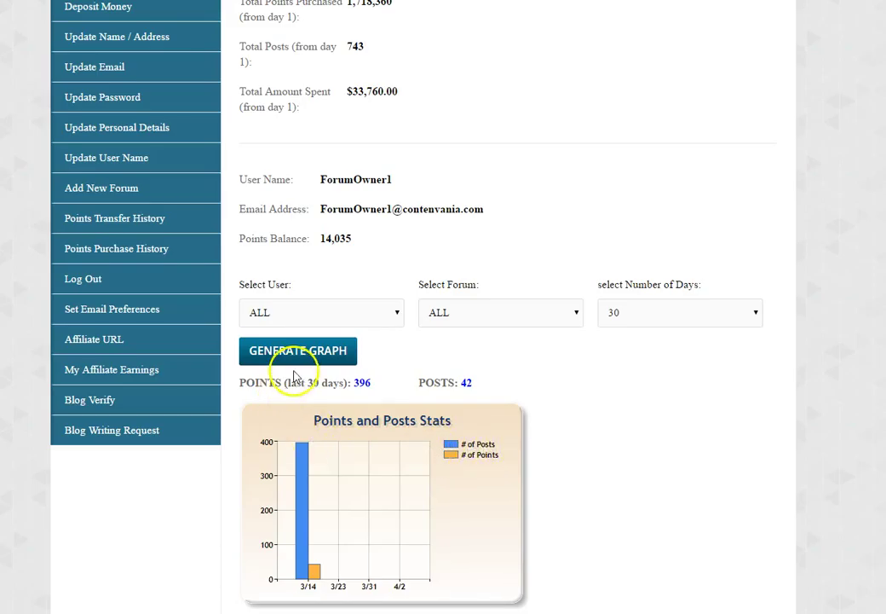
{"action": "left_click", "coordinate": [380, 313]}
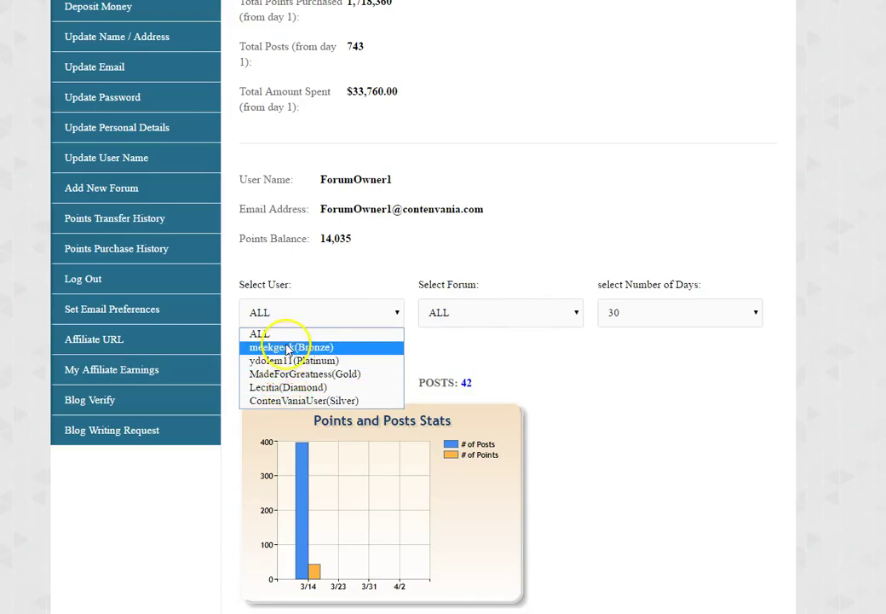
{"action": "left_click", "coordinate": [677, 316]}
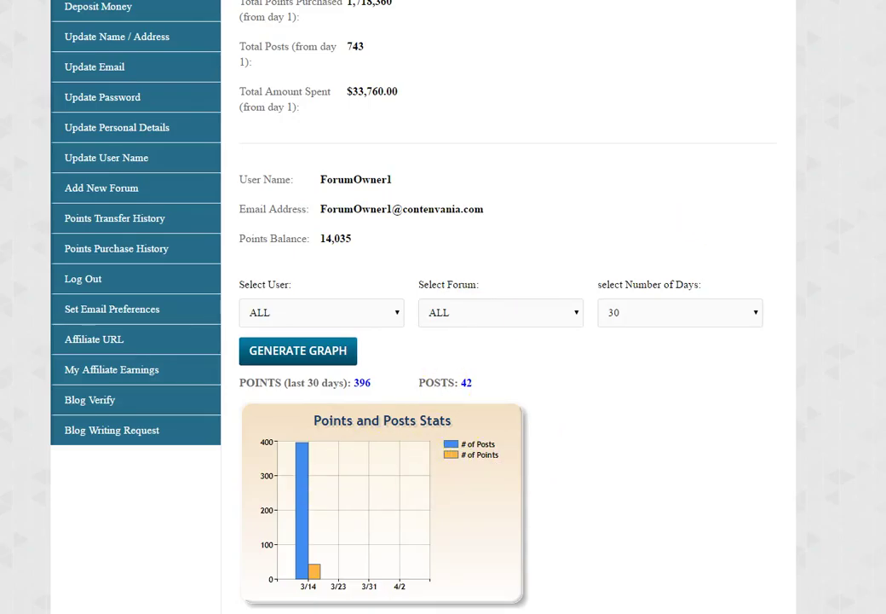
{"action": "scroll", "coordinate": [283, 267], "scroll_direction": "up", "scroll_amount": 2}
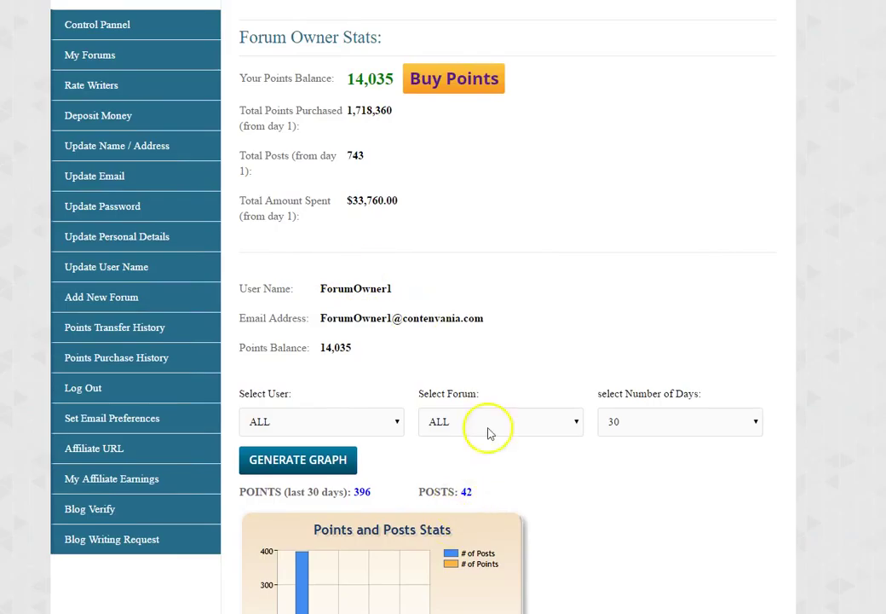
- Show the My Forums list of six forums, including both Gossips City Forum entries
{"action": "scroll", "coordinate": [514, 181], "scroll_direction": "up", "scroll_amount": 1}
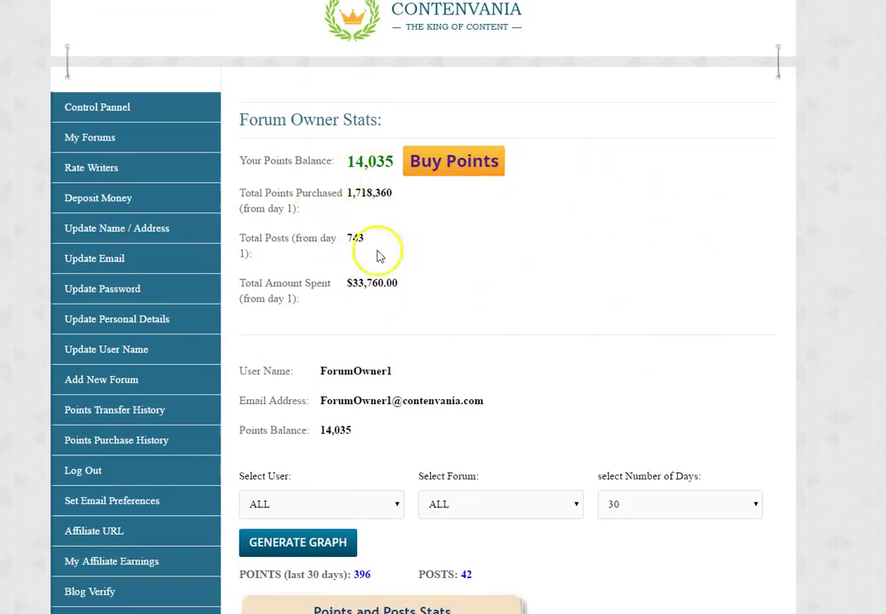
{"action": "scroll", "coordinate": [511, 341], "scroll_direction": "down", "scroll_amount": 2}
{"action": "scroll", "coordinate": [512, 341], "scroll_direction": "up", "scroll_amount": 2}
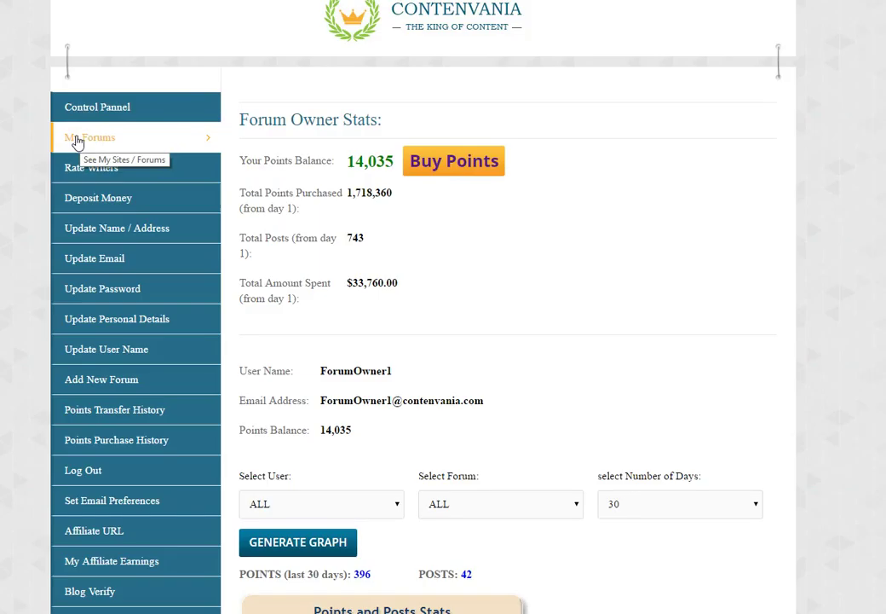
{"action": "left_click", "coordinate": [77, 139]}
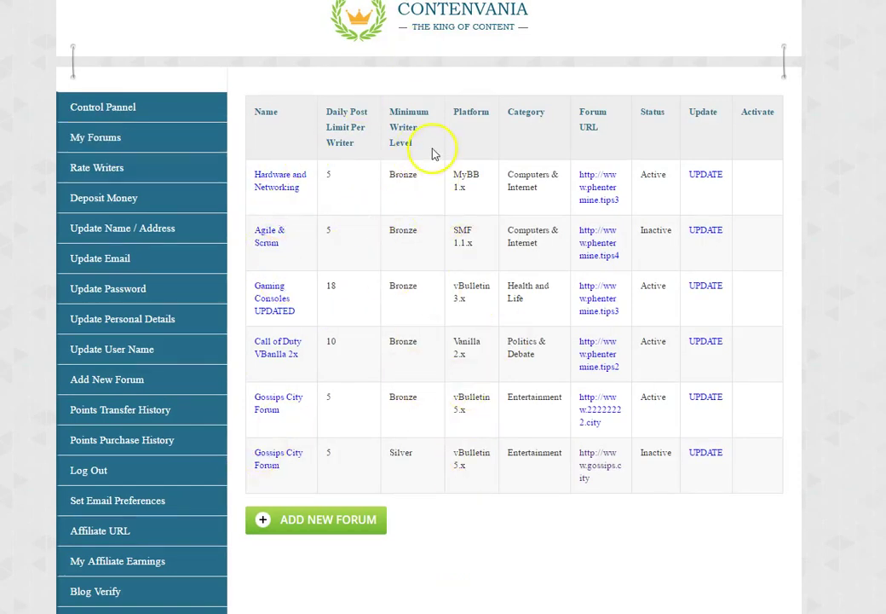
- Go to the Rate Writers page listing the ContenVania.com Forum writers
{"action": "left_click", "coordinate": [102, 169]}
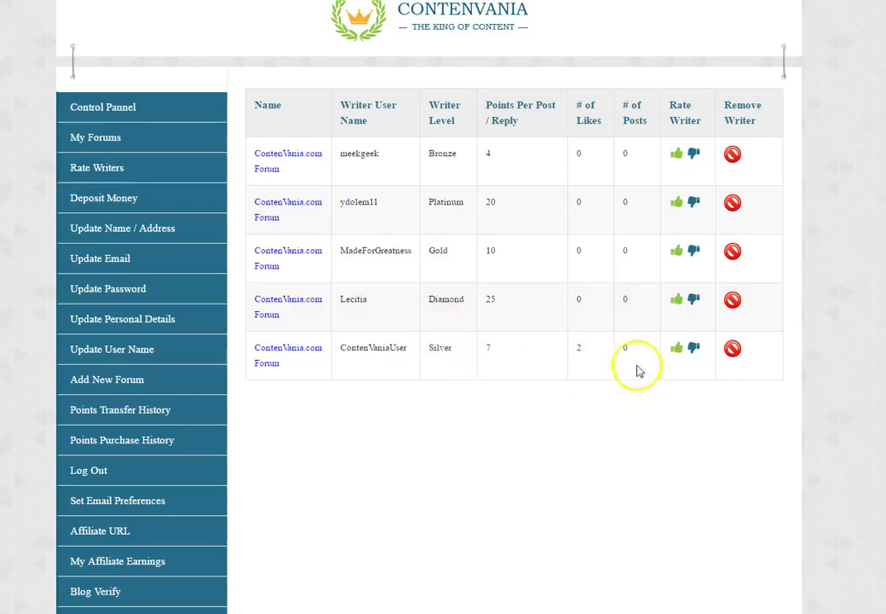
{"action": "left_click", "coordinate": [697, 351]}
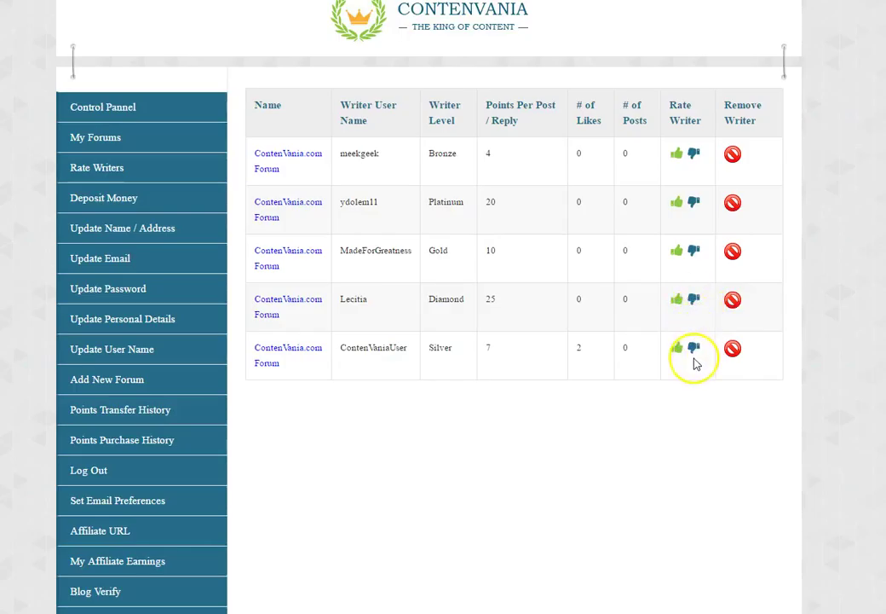
{"action": "left_click", "coordinate": [694, 356]}
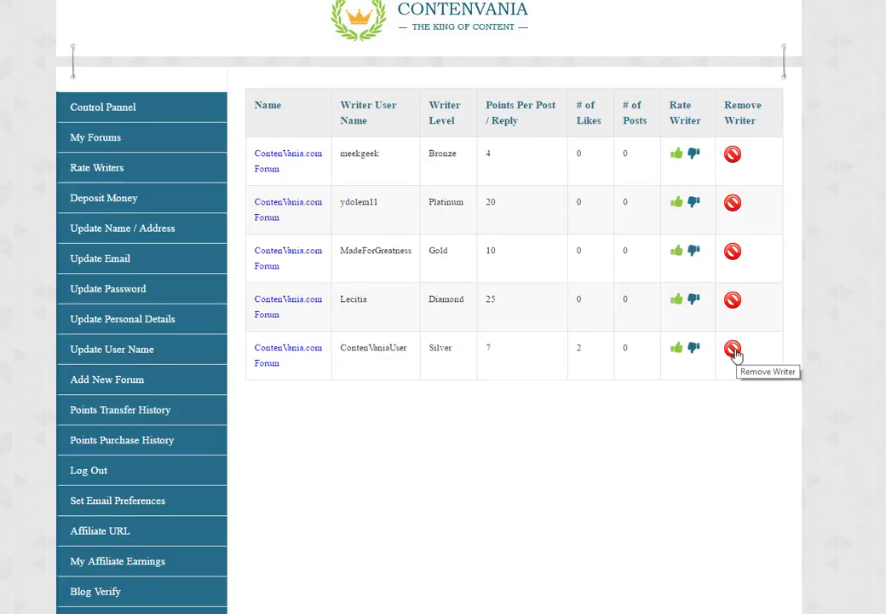
{"action": "left_click", "coordinate": [733, 351]}
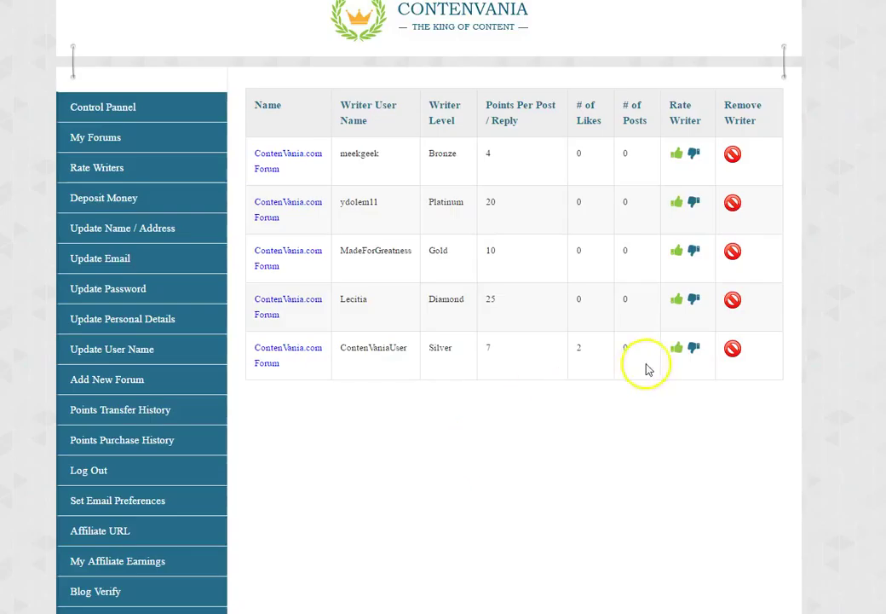
- Thumbs-up the Diamond, Gold and Platinum writers, then confirm a thumbs-down rating
{"action": "left_click", "coordinate": [675, 304]}
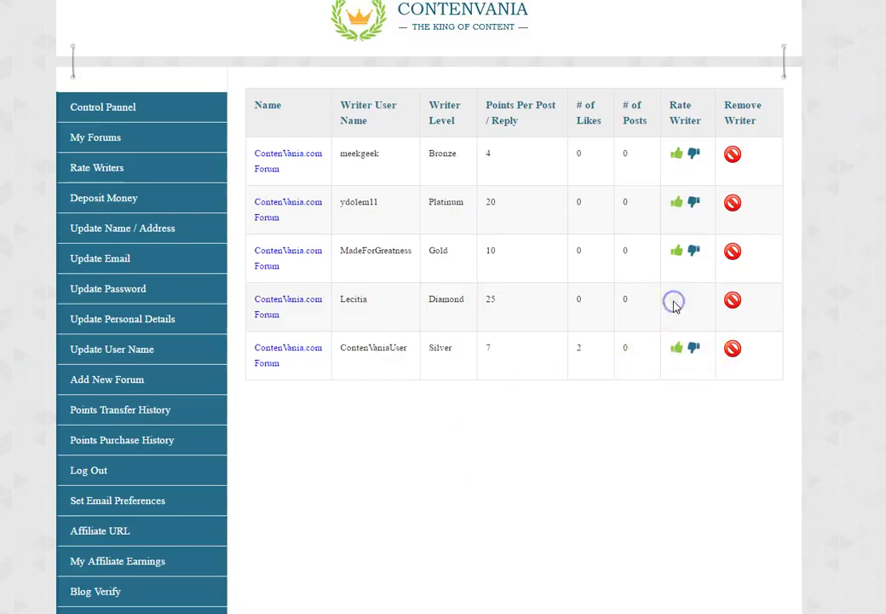
{"action": "left_click", "coordinate": [675, 253]}
{"action": "left_click", "coordinate": [677, 203]}
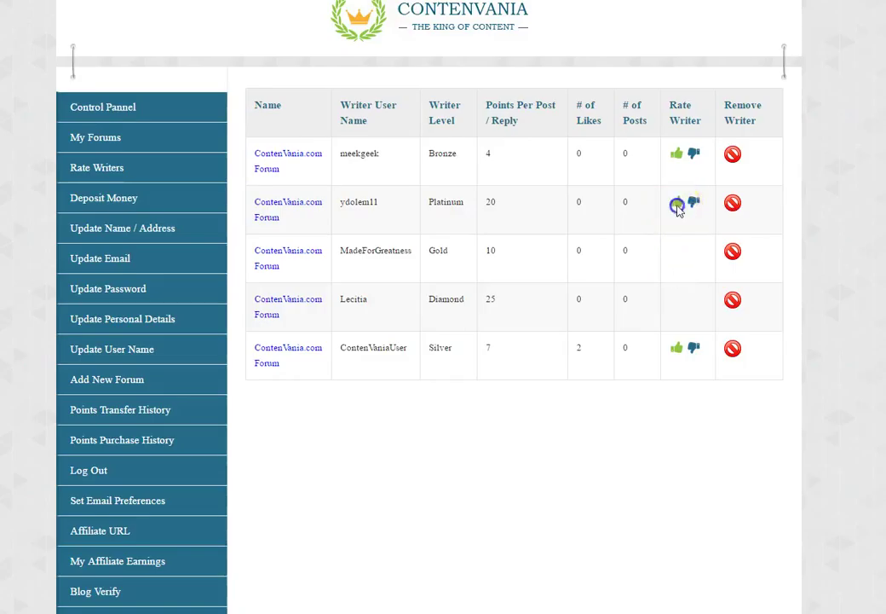
{"action": "left_click", "coordinate": [696, 156]}
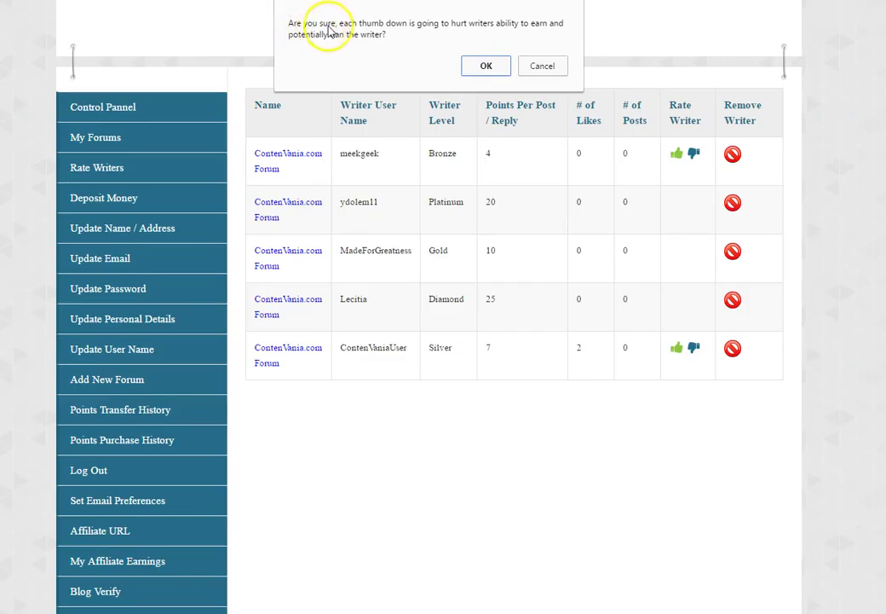
{"action": "left_click", "coordinate": [501, 68]}
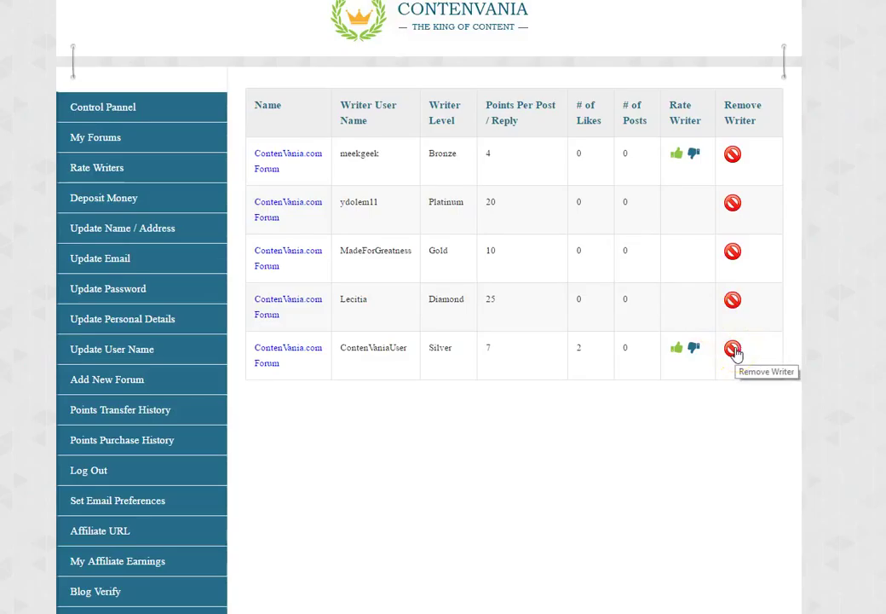
{"action": "left_click", "coordinate": [733, 349]}
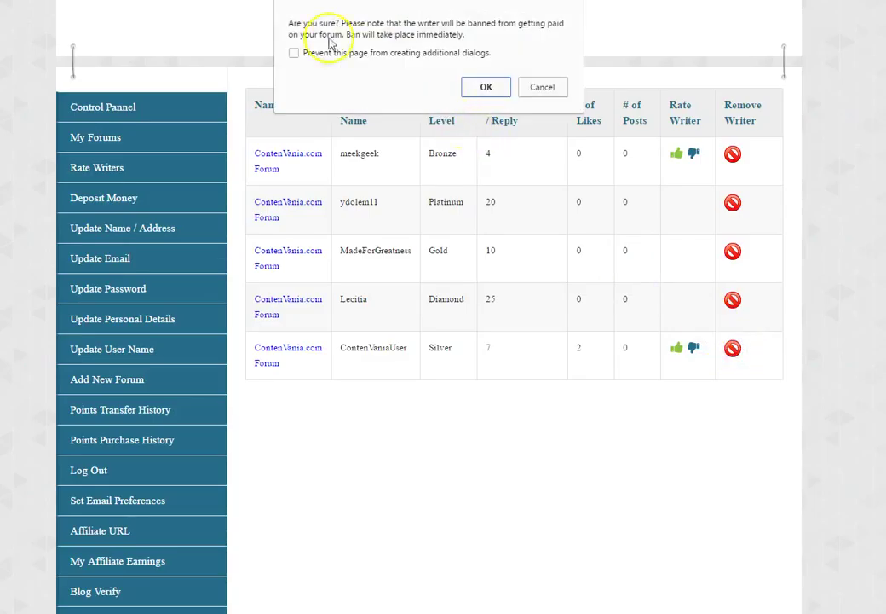
{"action": "left_click", "coordinate": [478, 89]}
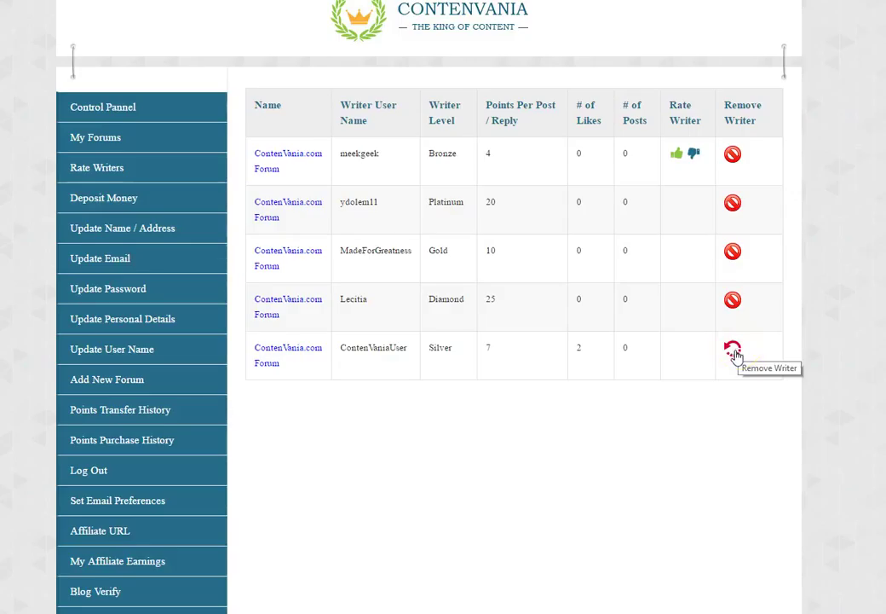
{"action": "left_click", "coordinate": [733, 351]}
{"action": "left_click", "coordinate": [494, 55]}
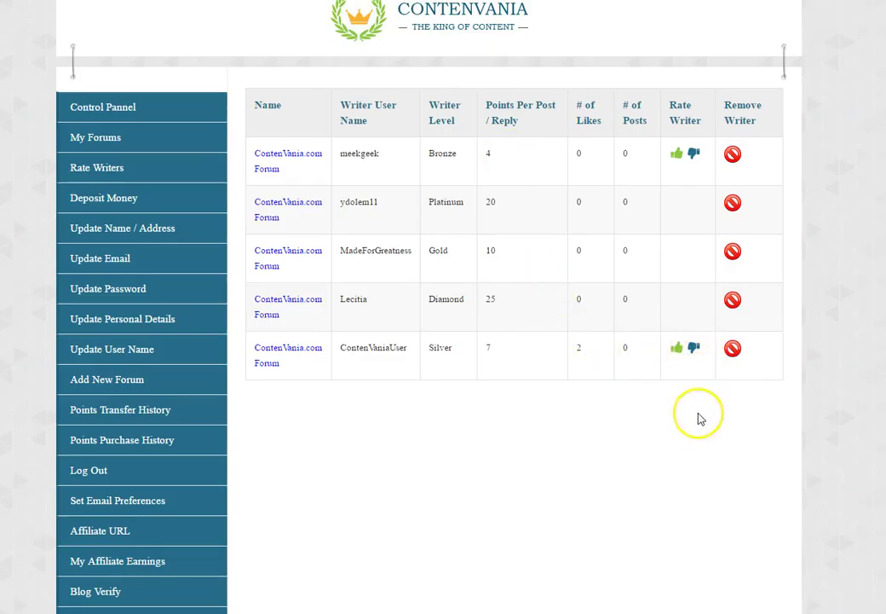
{"action": "left_click", "coordinate": [732, 349]}
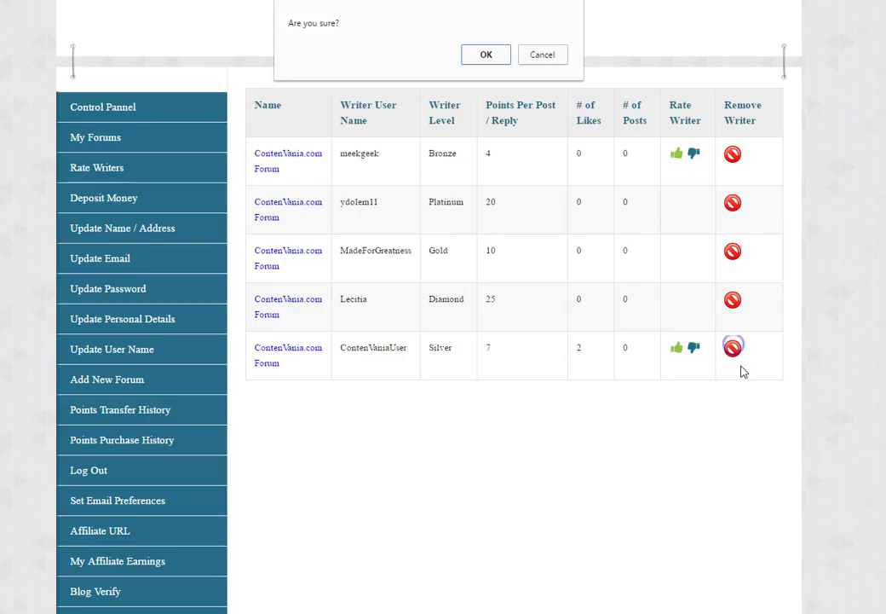
{"action": "left_click", "coordinate": [479, 53]}
{"action": "left_click", "coordinate": [733, 350]}
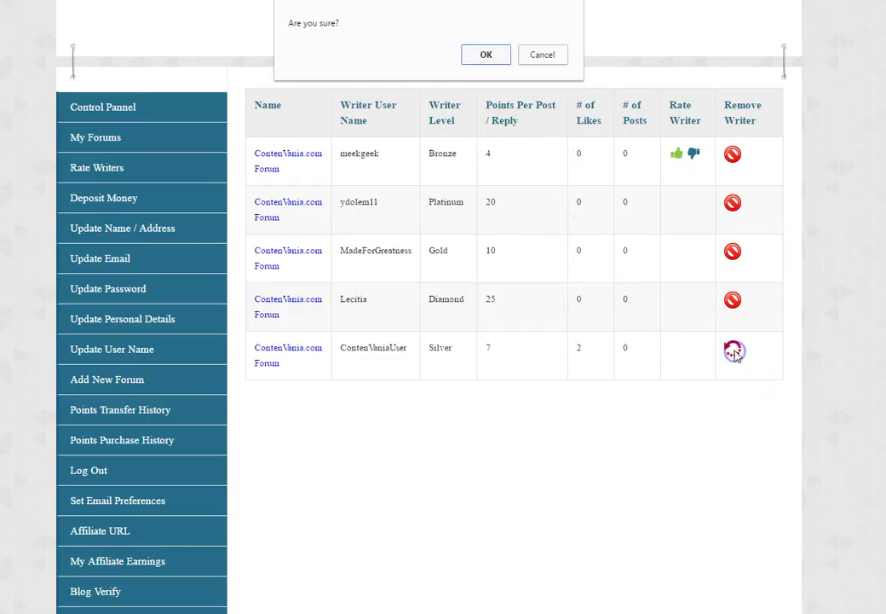
{"action": "left_click", "coordinate": [477, 53]}
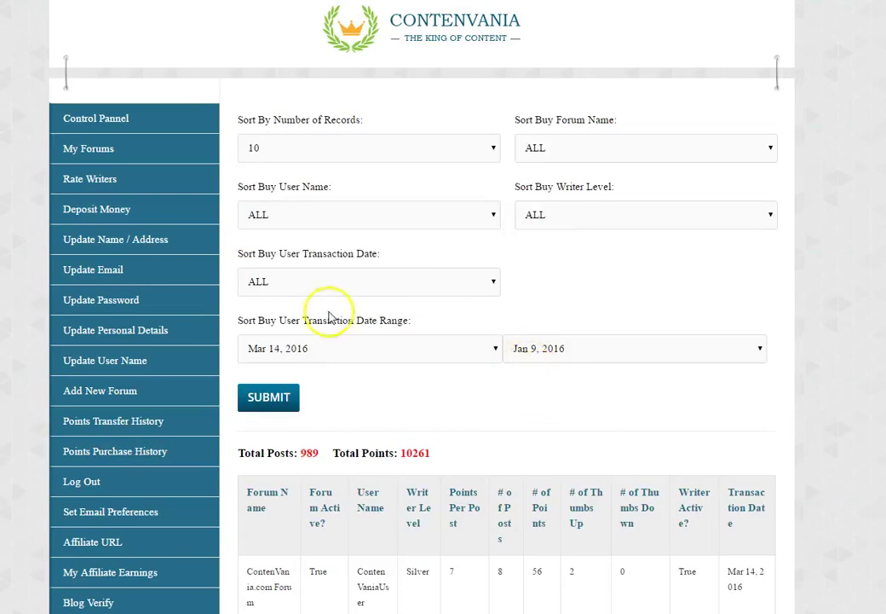
{"action": "scroll", "coordinate": [794, 249], "scroll_direction": "down", "scroll_amount": 3}
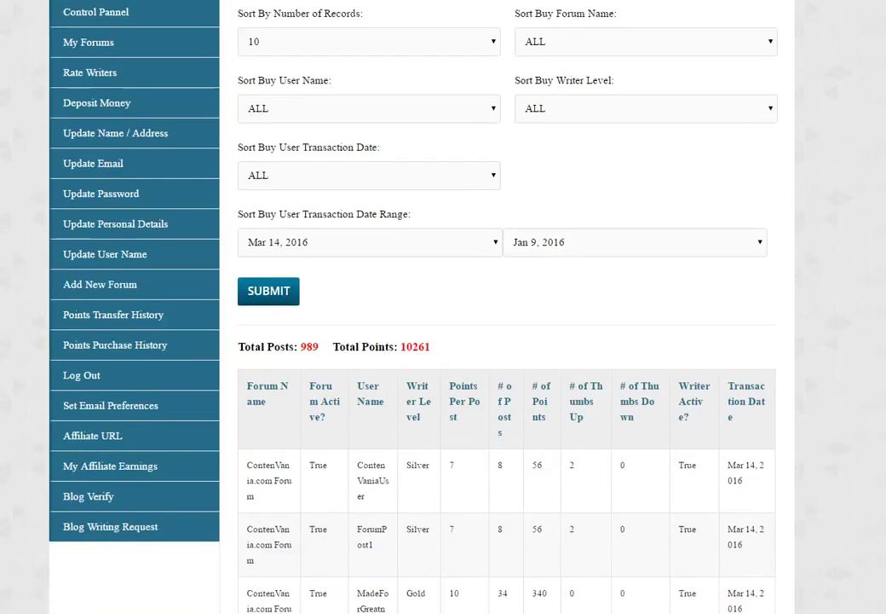
{"action": "scroll", "coordinate": [508, 307], "scroll_direction": "down", "scroll_amount": 4}
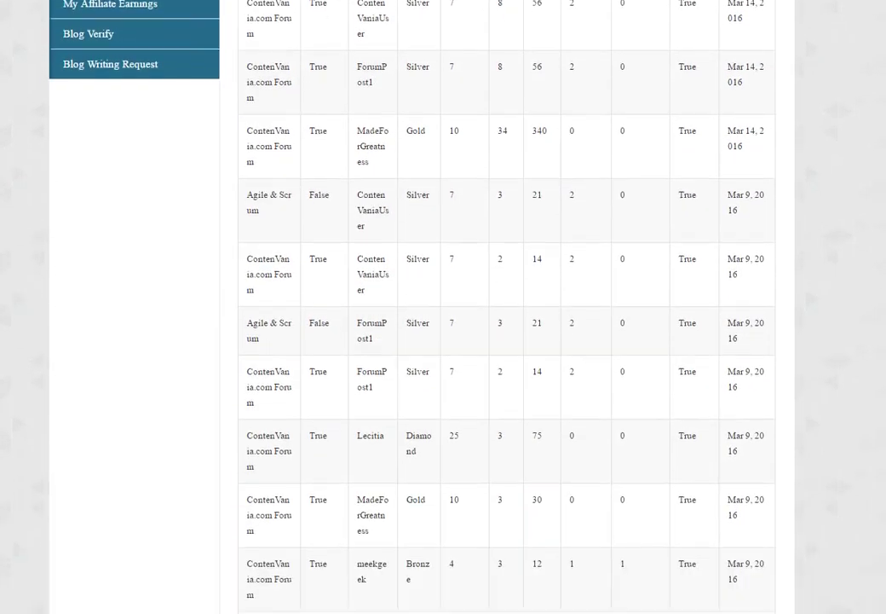
{"action": "scroll", "coordinate": [507, 306], "scroll_direction": "up", "scroll_amount": 4}
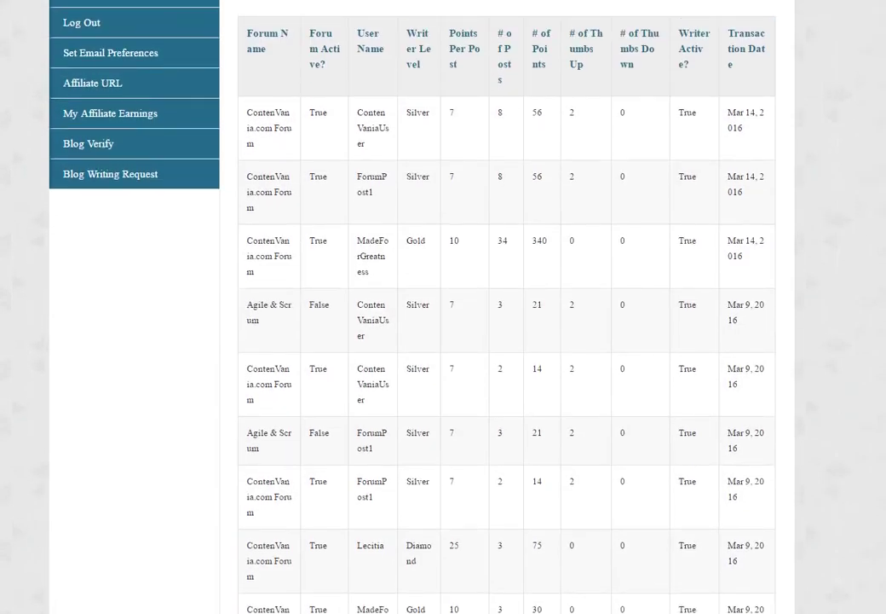
{"action": "scroll", "coordinate": [507, 307], "scroll_direction": "up", "scroll_amount": 3}
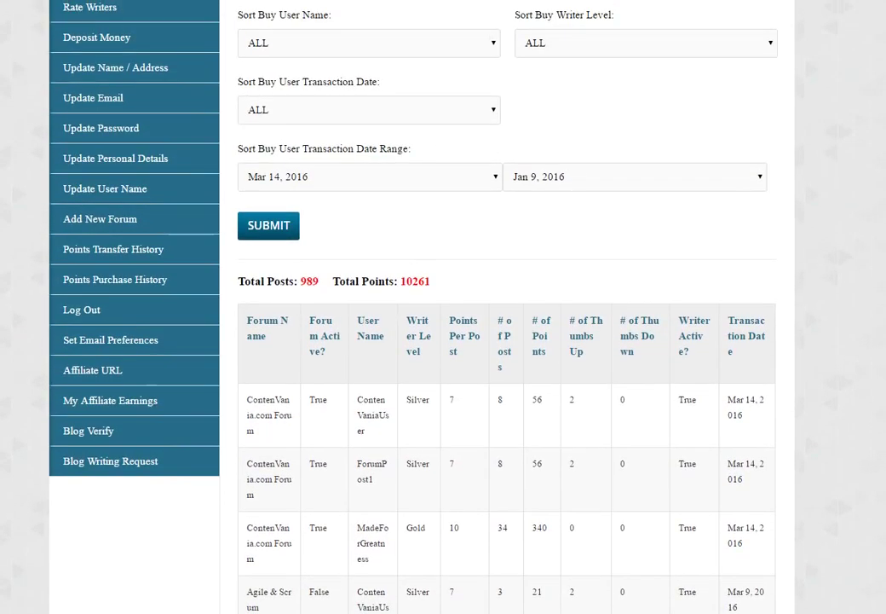
{"action": "scroll", "coordinate": [507, 307], "scroll_direction": "down", "scroll_amount": 2}
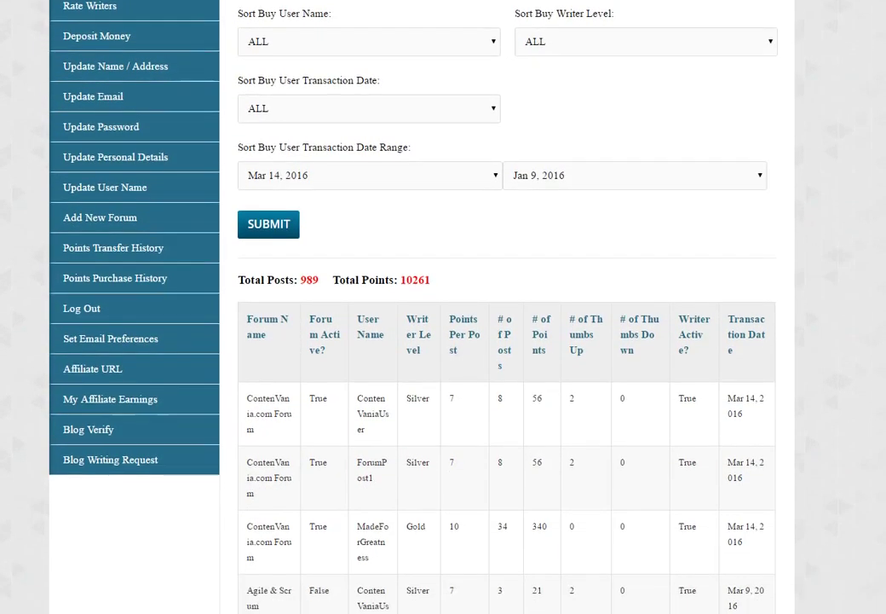
{"action": "scroll", "coordinate": [507, 307], "scroll_direction": "up", "scroll_amount": 3}
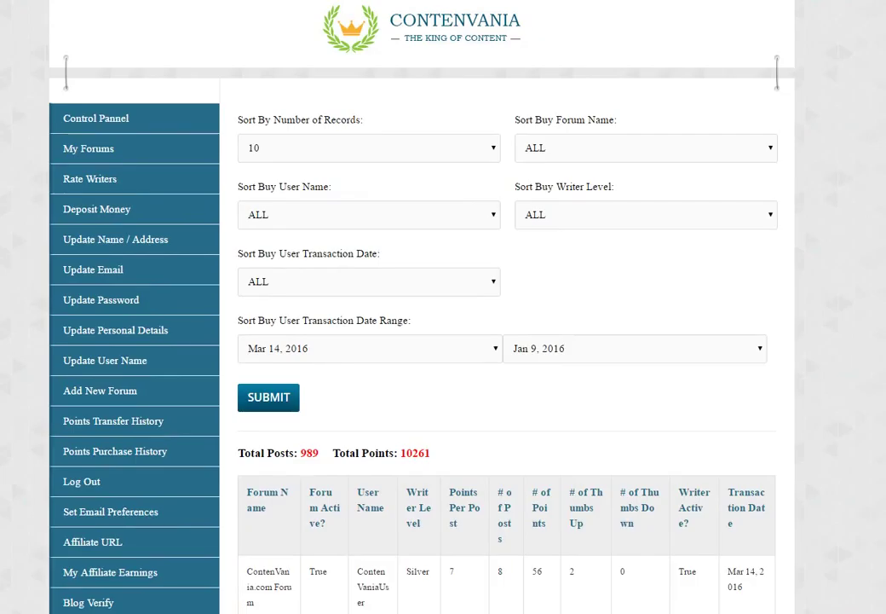
{"action": "scroll", "coordinate": [507, 307], "scroll_direction": "down", "scroll_amount": 6}
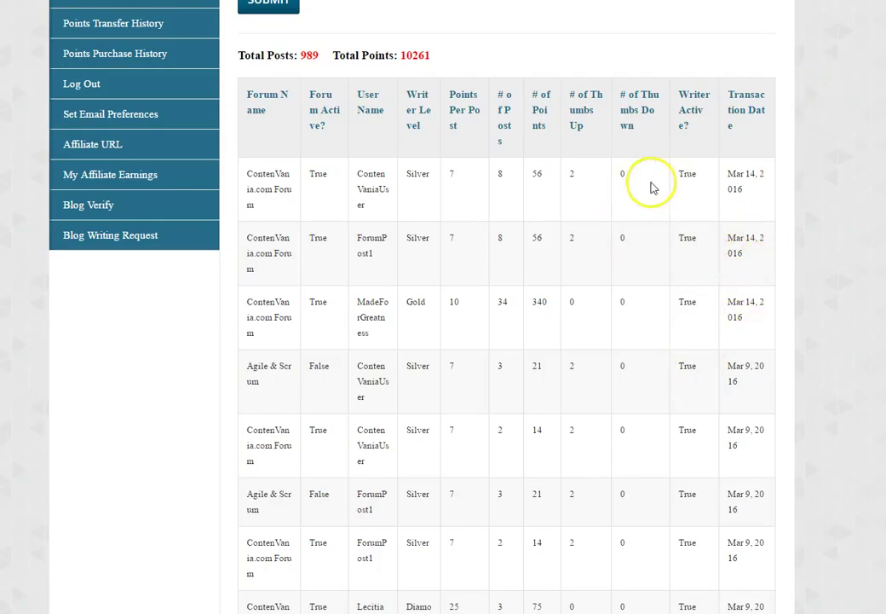
{"action": "scroll", "coordinate": [443, 307], "scroll_direction": "up", "scroll_amount": 5}
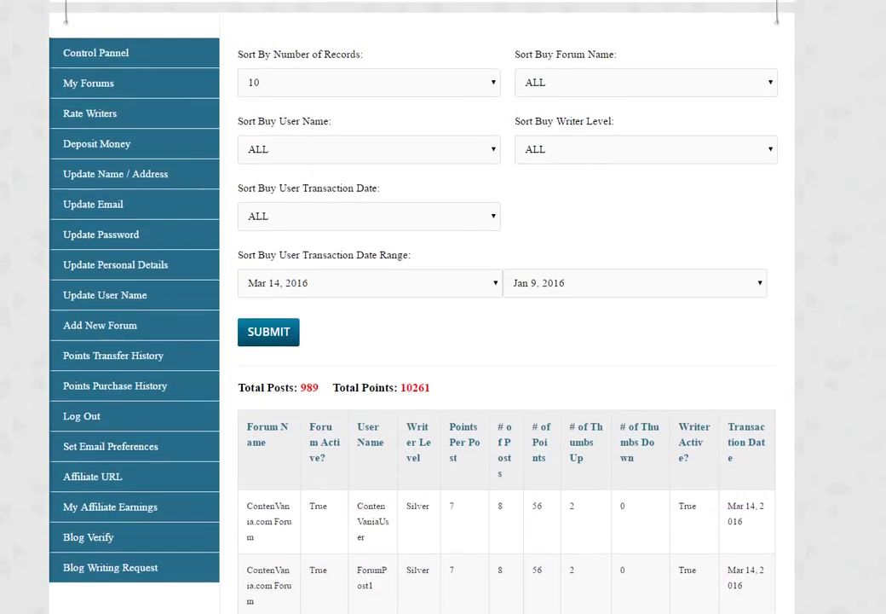
{"action": "left_click", "coordinate": [571, 148]}
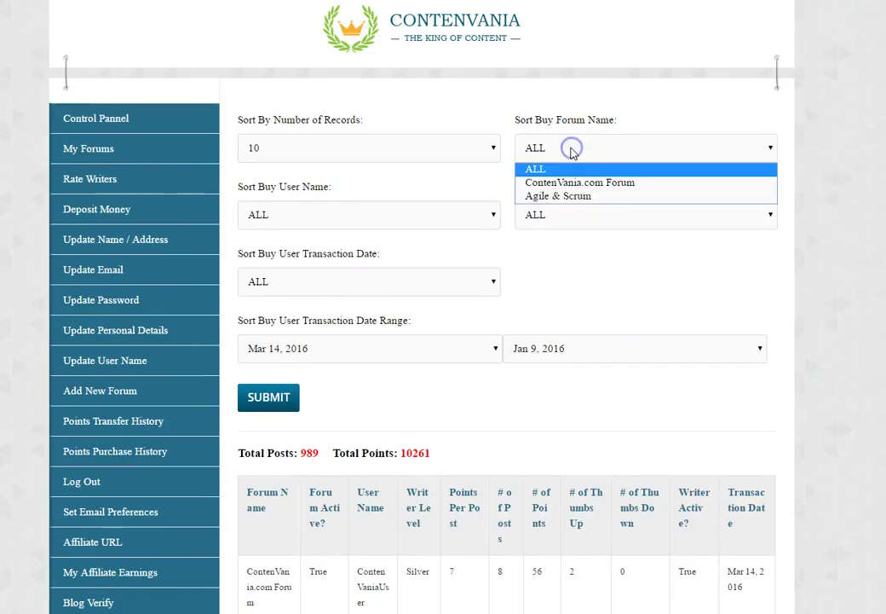
{"action": "left_click", "coordinate": [537, 216]}
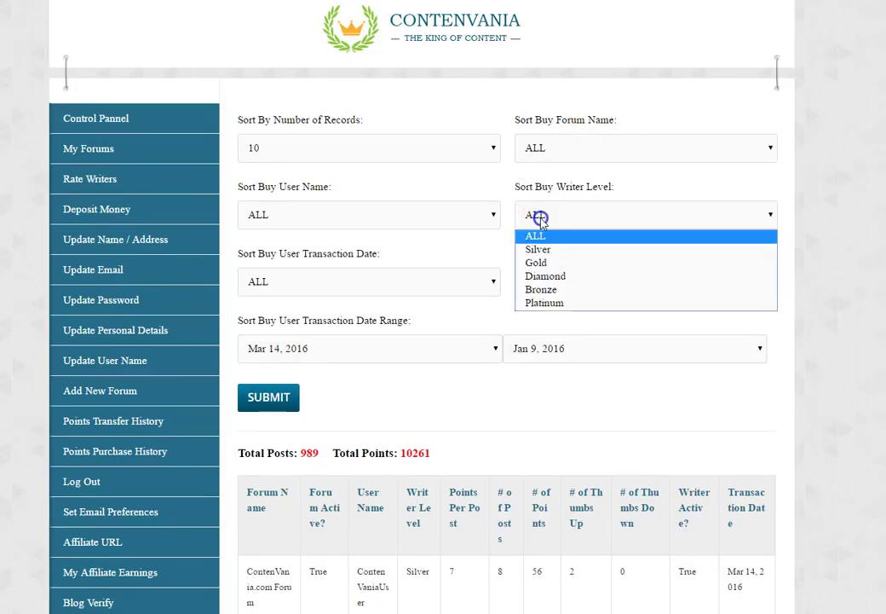
{"action": "left_click", "coordinate": [558, 332]}
{"action": "left_click", "coordinate": [534, 217]}
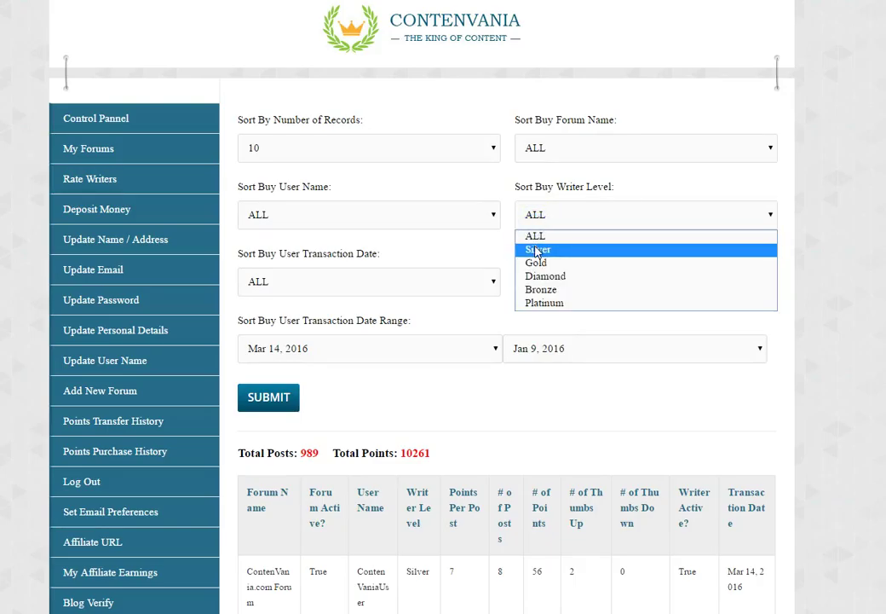
{"action": "left_click", "coordinate": [534, 319]}
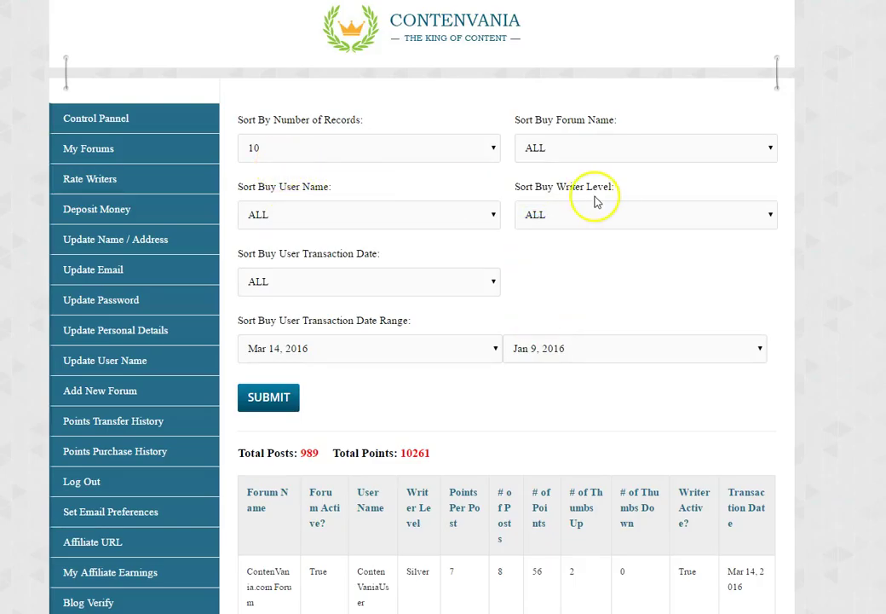
{"action": "left_click", "coordinate": [303, 210]}
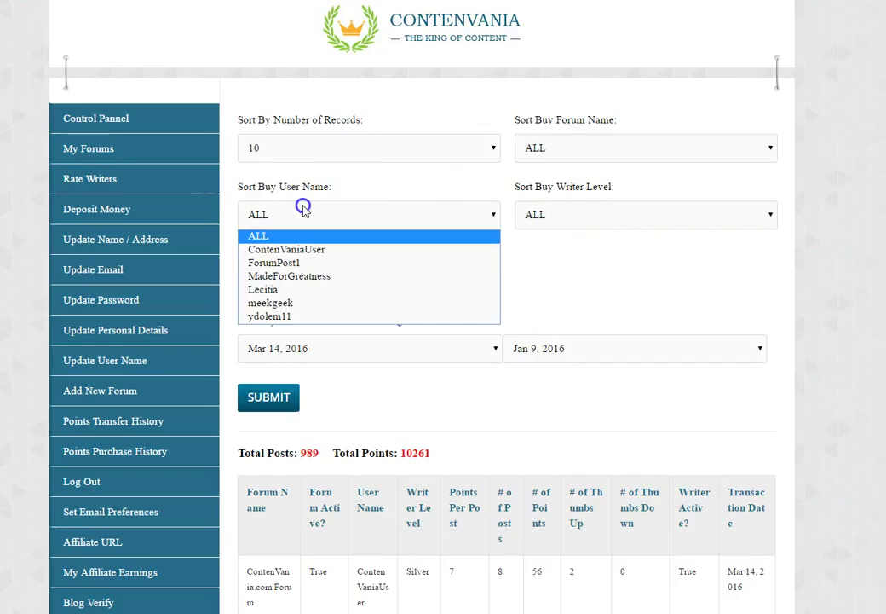
{"action": "key", "text": "Escape"}
{"action": "left_click", "coordinate": [280, 283]}
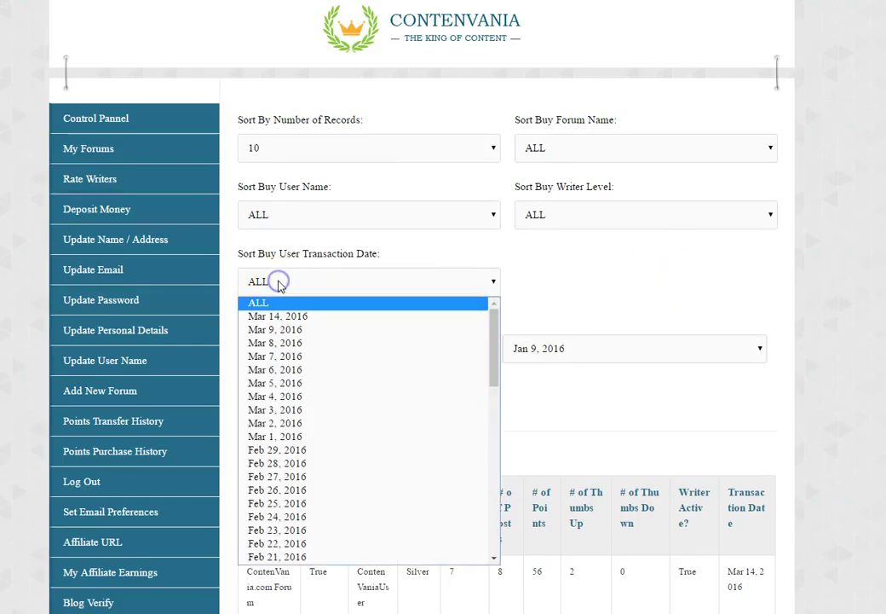
{"action": "left_click", "coordinate": [294, 320]}
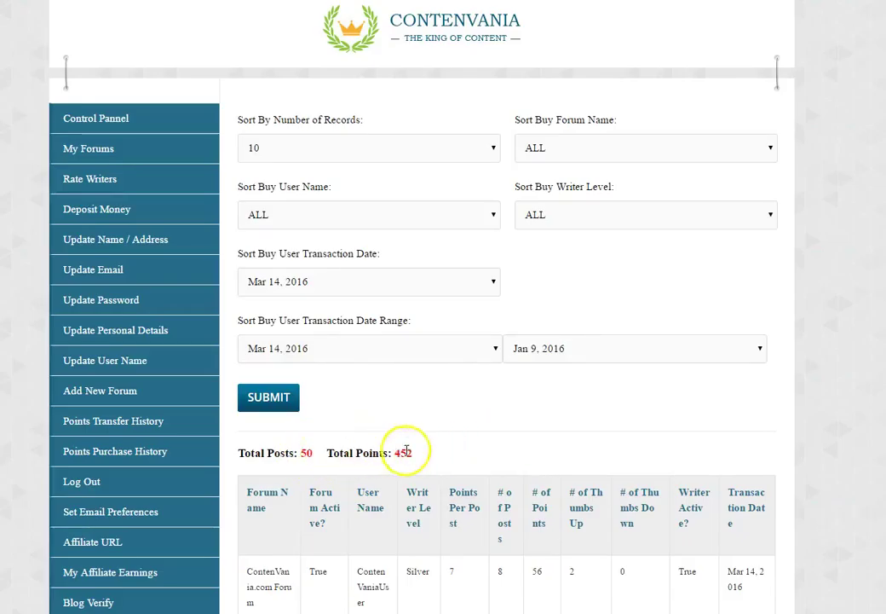
{"action": "scroll", "coordinate": [667, 348], "scroll_direction": "down", "scroll_amount": 2}
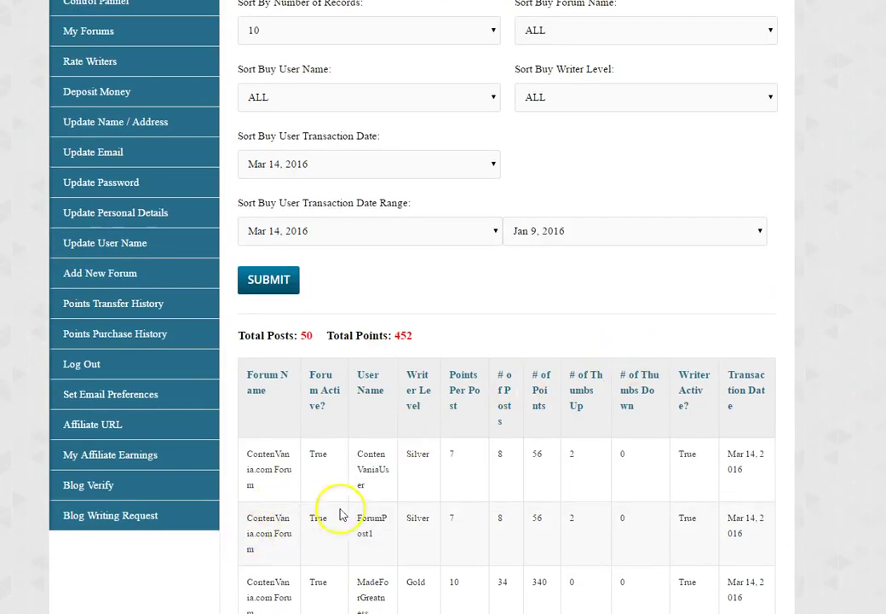
{"action": "left_click", "coordinate": [287, 162]}
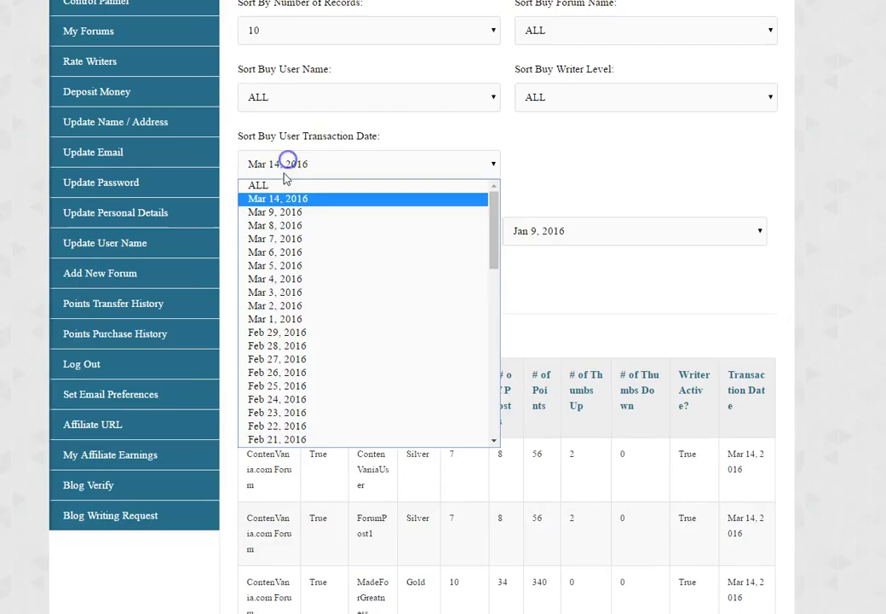
{"action": "left_click", "coordinate": [279, 186]}
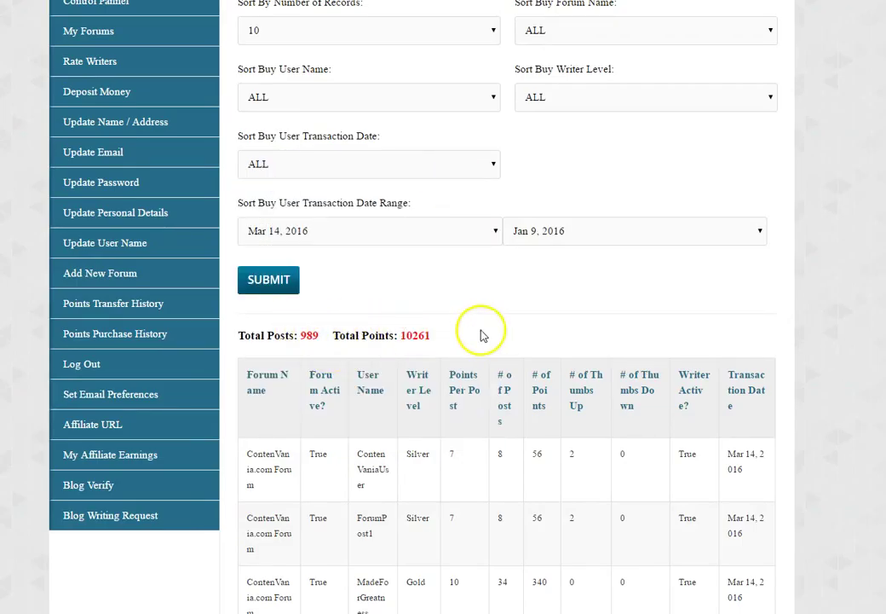
{"action": "scroll", "coordinate": [672, 198], "scroll_direction": "up", "scroll_amount": 1}
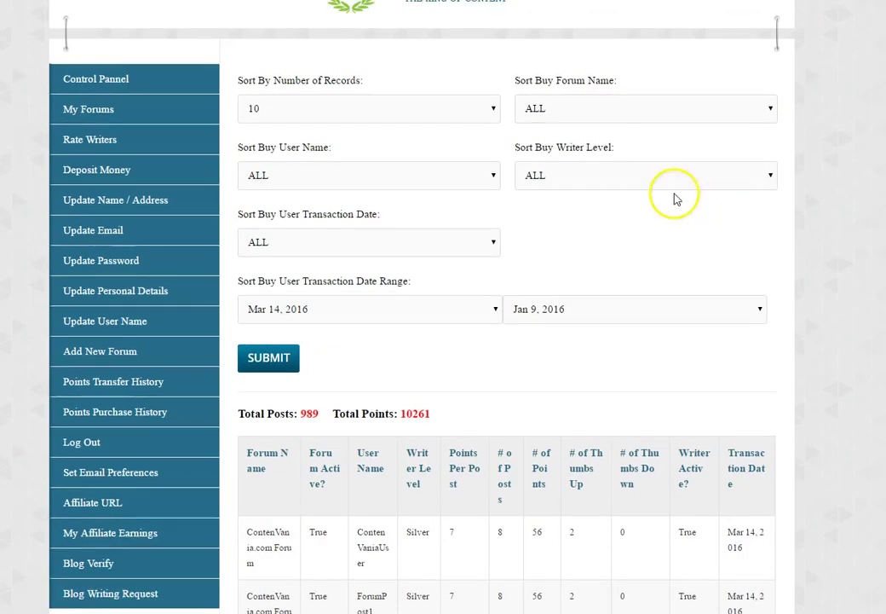
{"action": "left_click", "coordinate": [643, 177]}
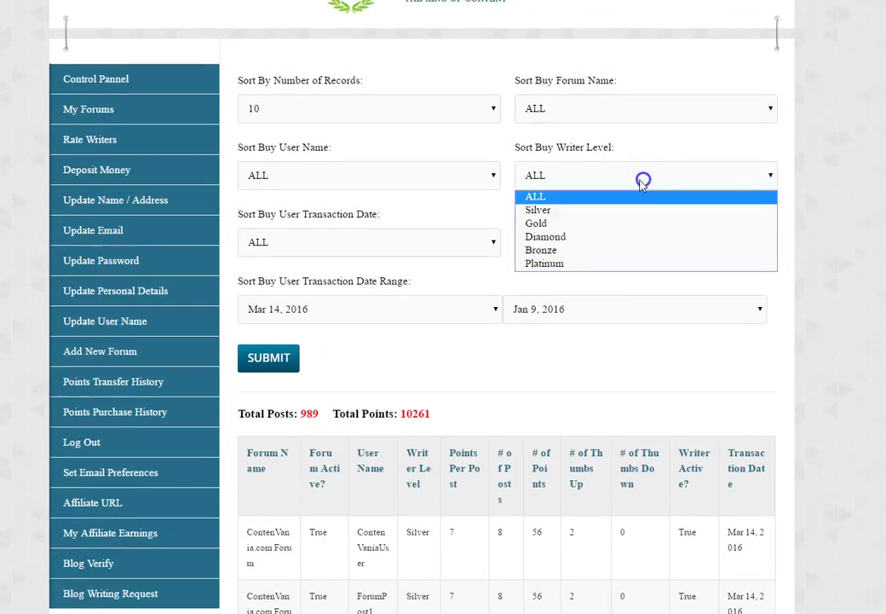
{"action": "left_click", "coordinate": [543, 228]}
{"action": "left_click", "coordinate": [548, 186]}
{"action": "left_click", "coordinate": [755, 237]}
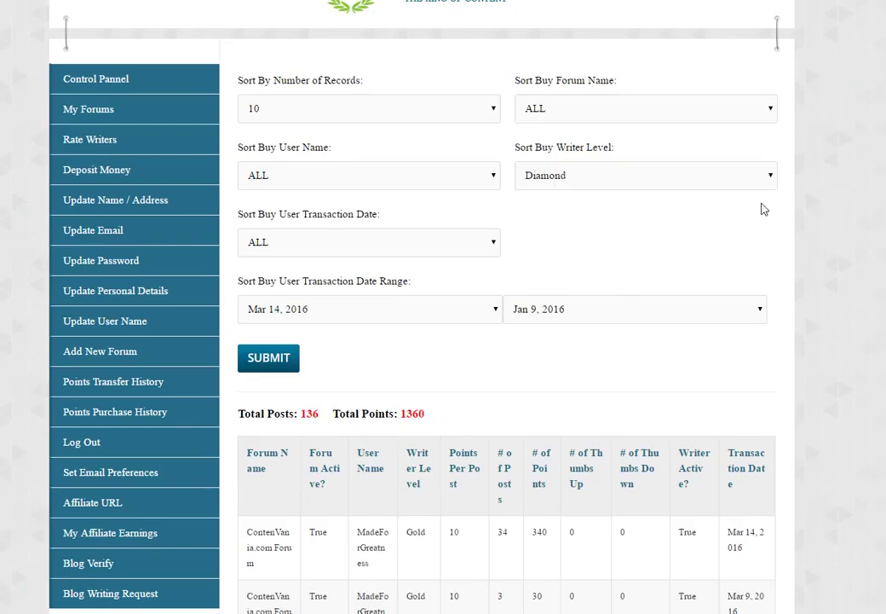
{"action": "scroll", "coordinate": [761, 205], "scroll_direction": "down", "scroll_amount": 5}
{"action": "scroll", "coordinate": [608, 80], "scroll_direction": "up", "scroll_amount": 5}
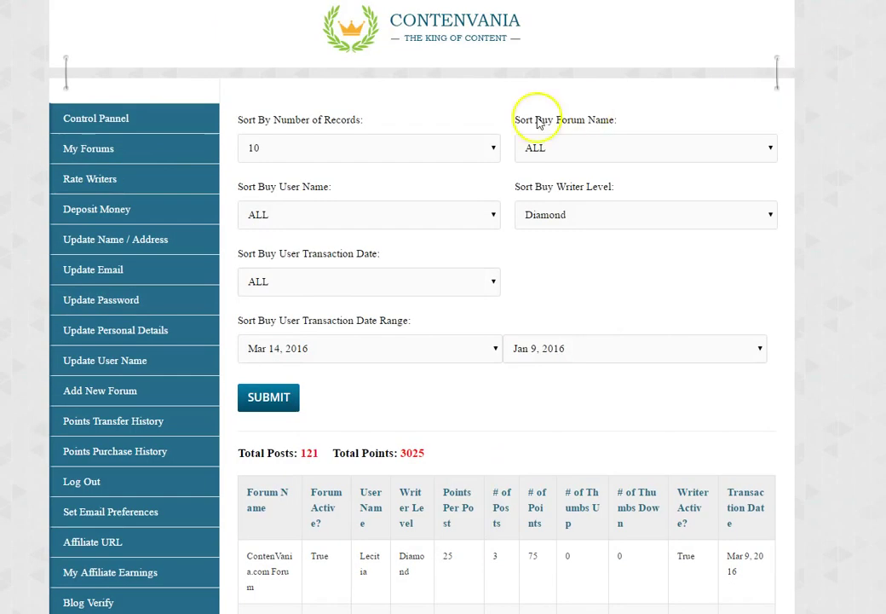
{"action": "left_click", "coordinate": [534, 147]}
{"action": "left_click", "coordinate": [539, 184]}
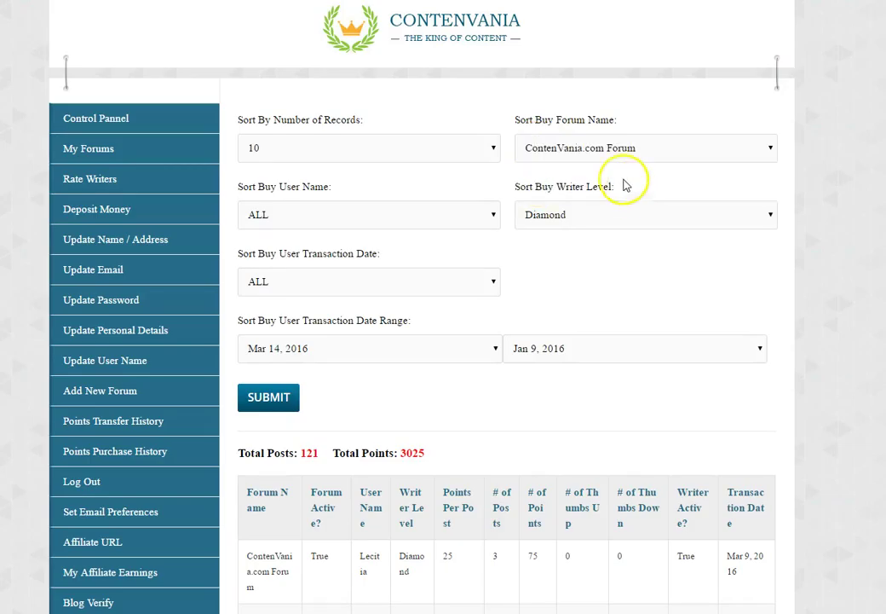
{"action": "scroll", "coordinate": [712, 223], "scroll_direction": "down", "scroll_amount": 5}
{"action": "scroll", "coordinate": [712, 223], "scroll_direction": "up", "scroll_amount": 5}
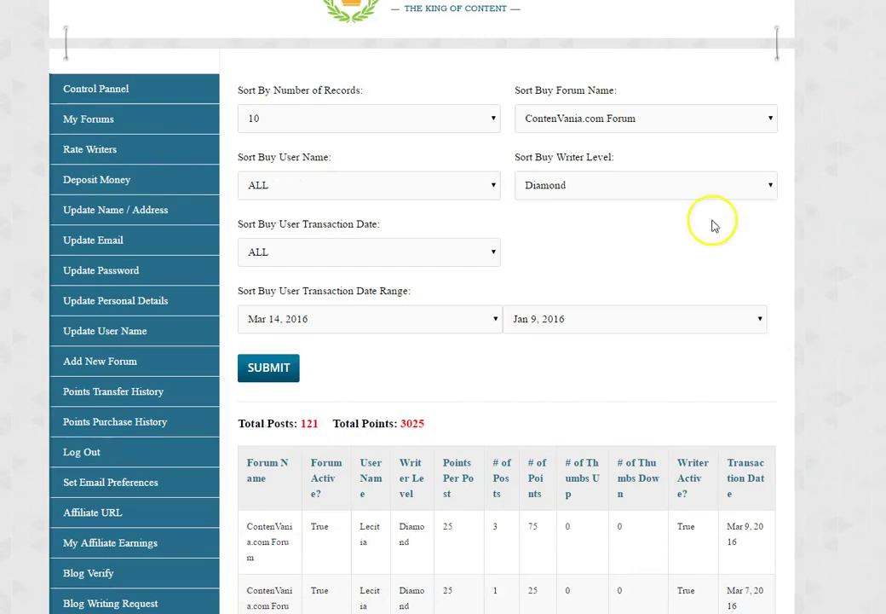
{"action": "left_click", "coordinate": [562, 192]}
{"action": "left_click", "coordinate": [554, 206]}
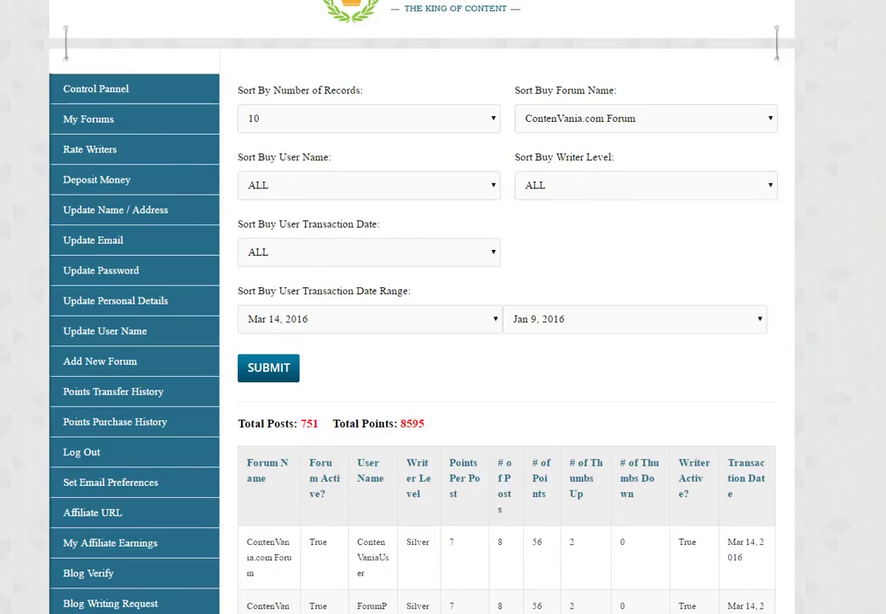
{"action": "scroll", "coordinate": [597, 204], "scroll_direction": "down", "scroll_amount": 2}
{"action": "left_click", "coordinate": [481, 233]}
{"action": "left_click", "coordinate": [481, 233]}
{"action": "left_click", "coordinate": [572, 232]}
{"action": "left_click", "coordinate": [571, 232]}
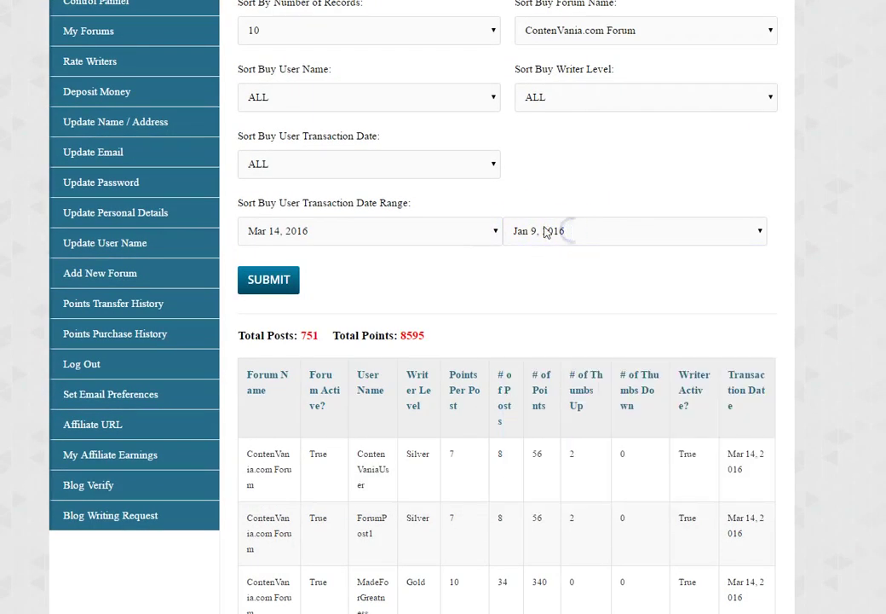
{"action": "left_click", "coordinate": [423, 221]}
{"action": "left_click", "coordinate": [413, 232]}
{"action": "left_click", "coordinate": [408, 233]}
{"action": "left_click", "coordinate": [677, 314]}
{"action": "scroll", "coordinate": [677, 315], "scroll_direction": "up", "scroll_amount": 2}
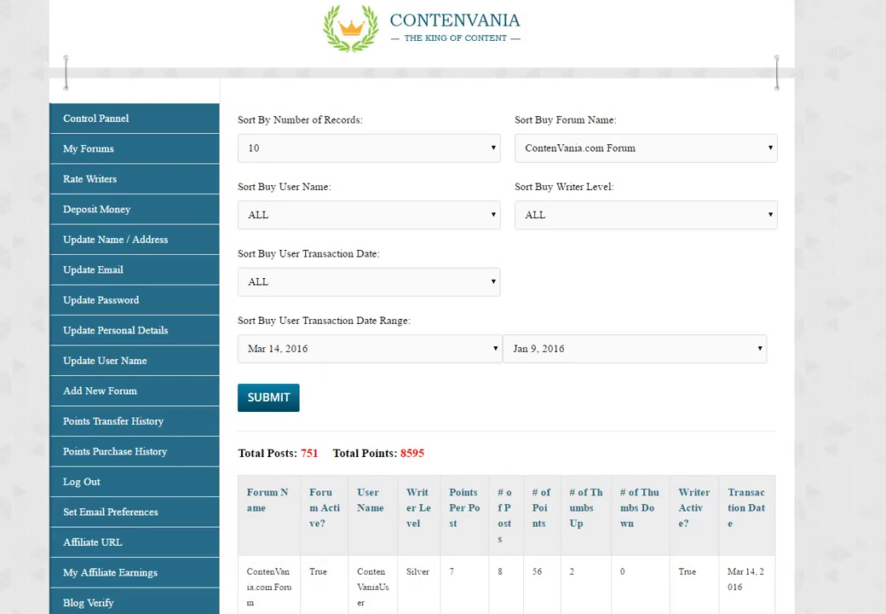
{"action": "scroll", "coordinate": [677, 315], "scroll_direction": "down", "scroll_amount": 6}
{"action": "scroll", "coordinate": [677, 314], "scroll_direction": "up", "scroll_amount": 5}
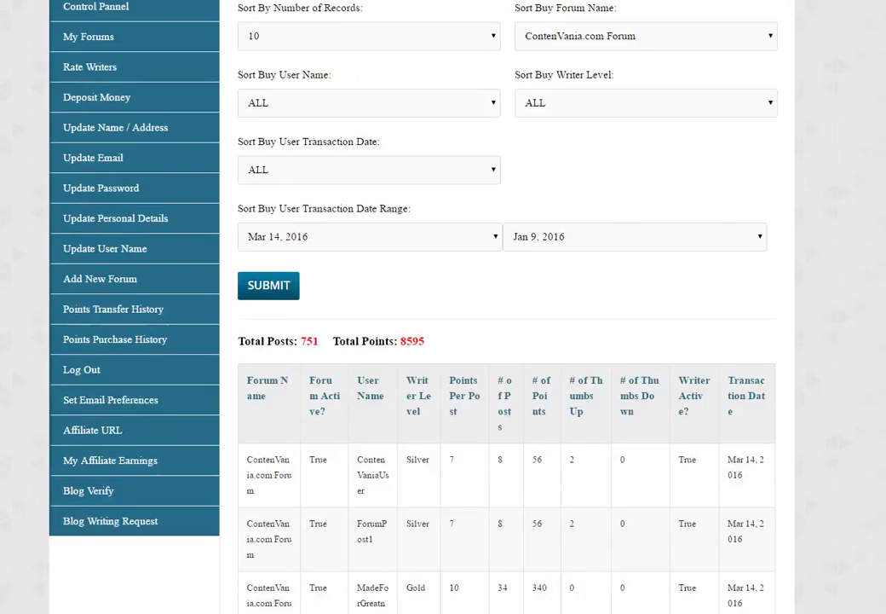
{"action": "scroll", "coordinate": [511, 307], "scroll_direction": "up", "scroll_amount": 2}
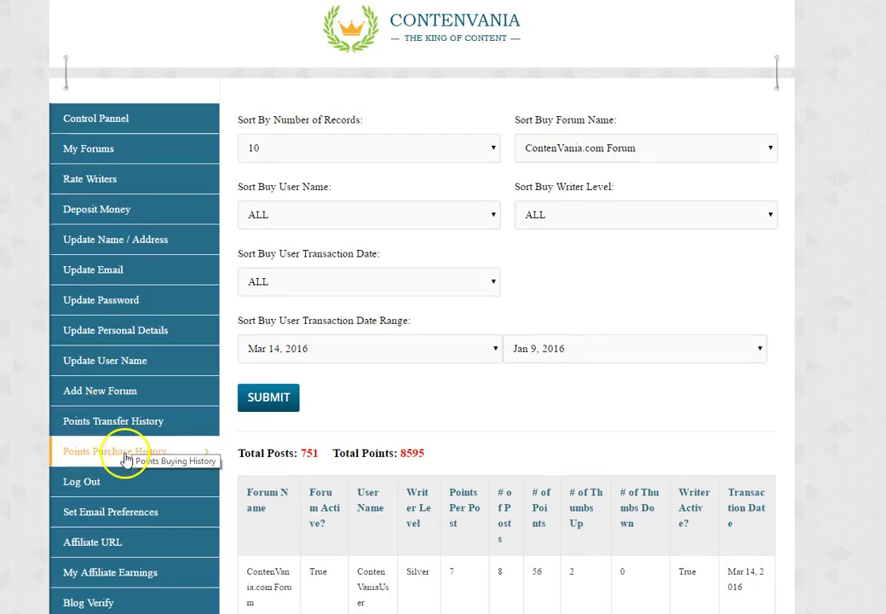
- Review the 30-day purchase history showing 1718360 points purchased and 33760 spent
{"action": "left_click", "coordinate": [126, 460]}
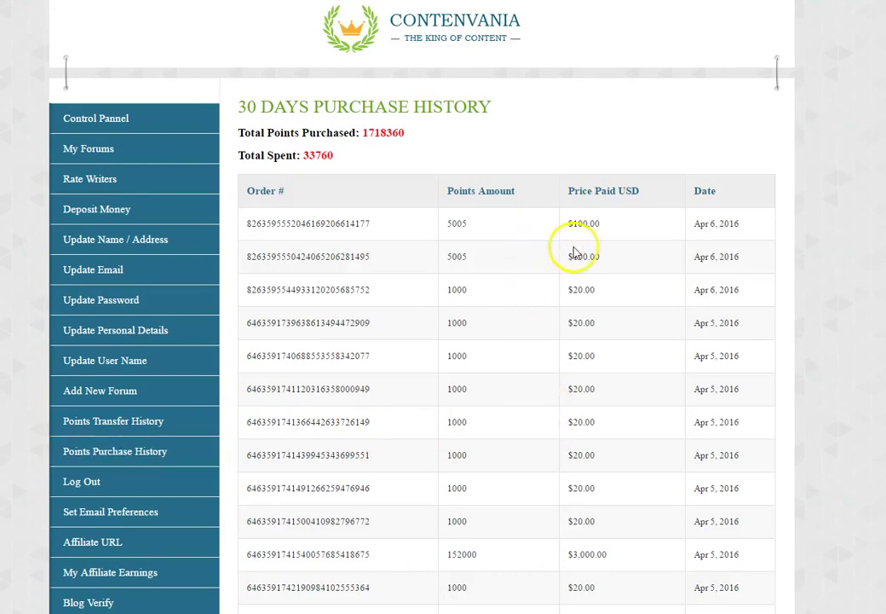
{"action": "scroll", "coordinate": [443, 341], "scroll_direction": "down", "scroll_amount": 8}
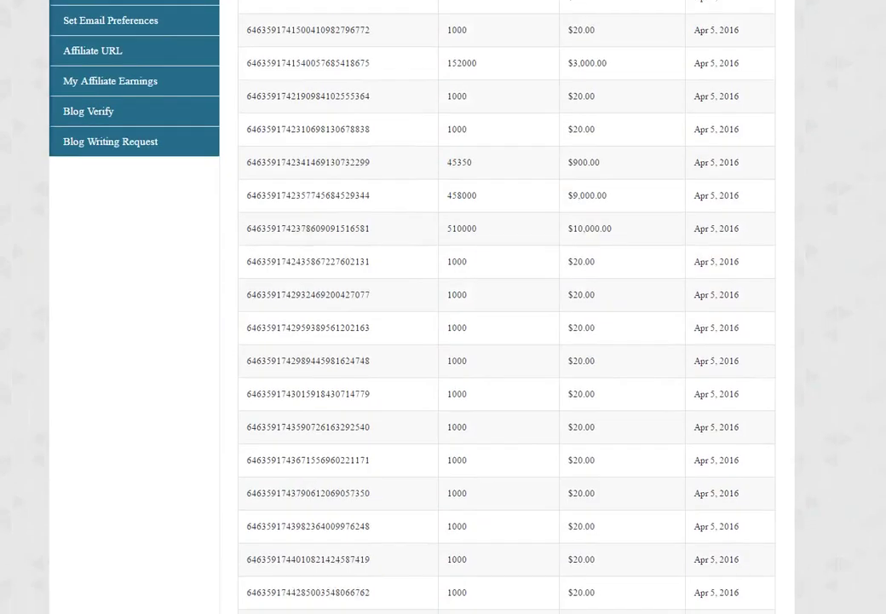
{"action": "scroll", "coordinate": [443, 341], "scroll_direction": "up", "scroll_amount": 10}
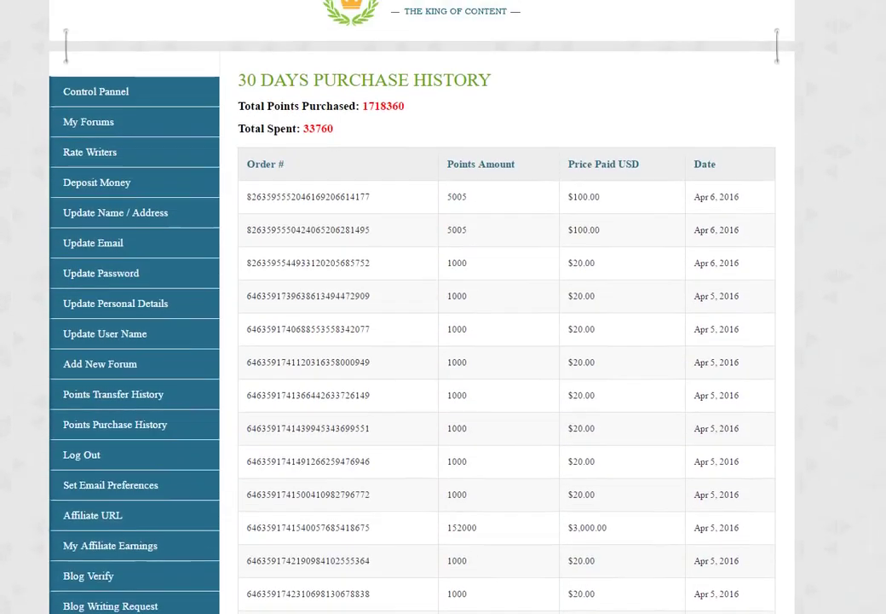
{"action": "scroll", "coordinate": [227, 197], "scroll_direction": "down", "scroll_amount": 1}
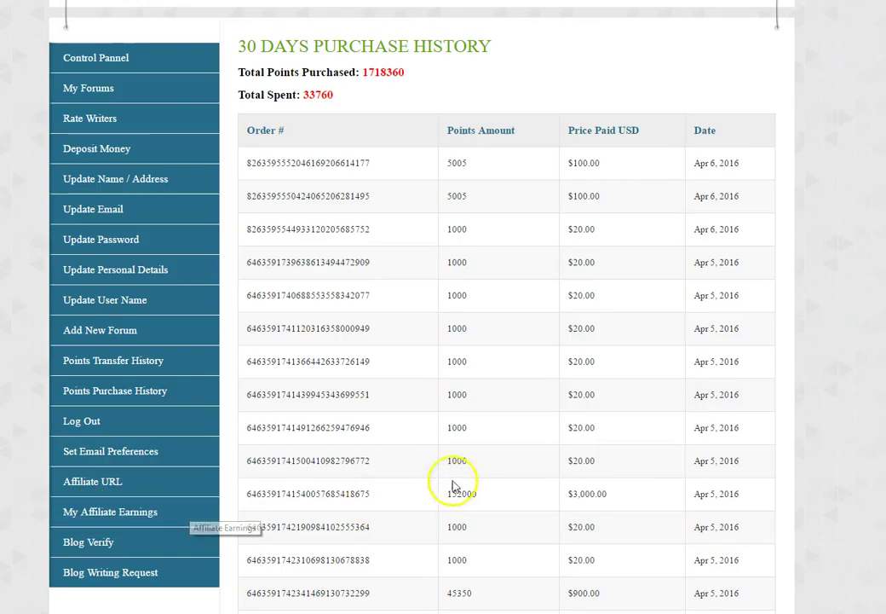
{"action": "left_click", "coordinate": [77, 487]}
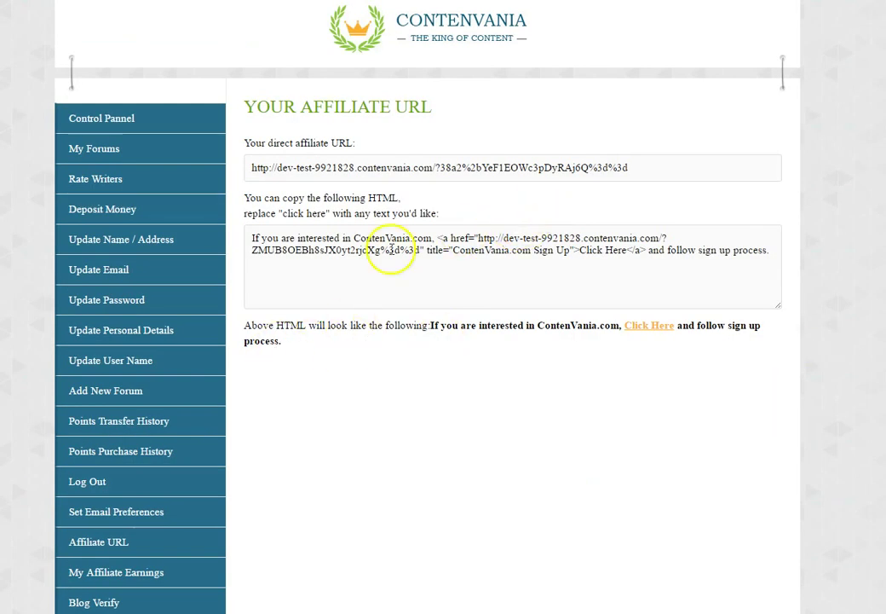
- Select the direct affiliate URL and copy the entire affiliate HTML snippet
{"action": "left_click_drag", "start_coordinate": [253, 168], "coordinate": [629, 169]}
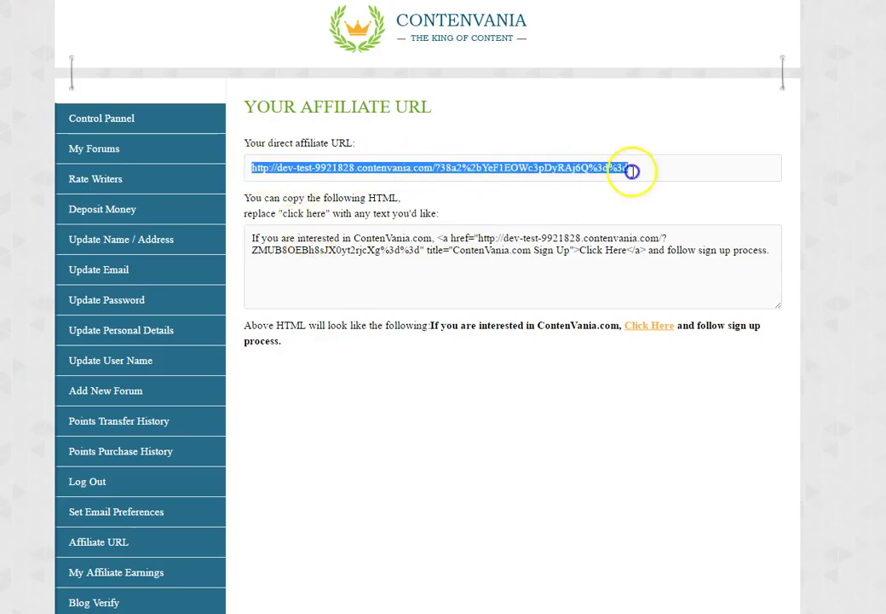
{"action": "left_click", "coordinate": [612, 288]}
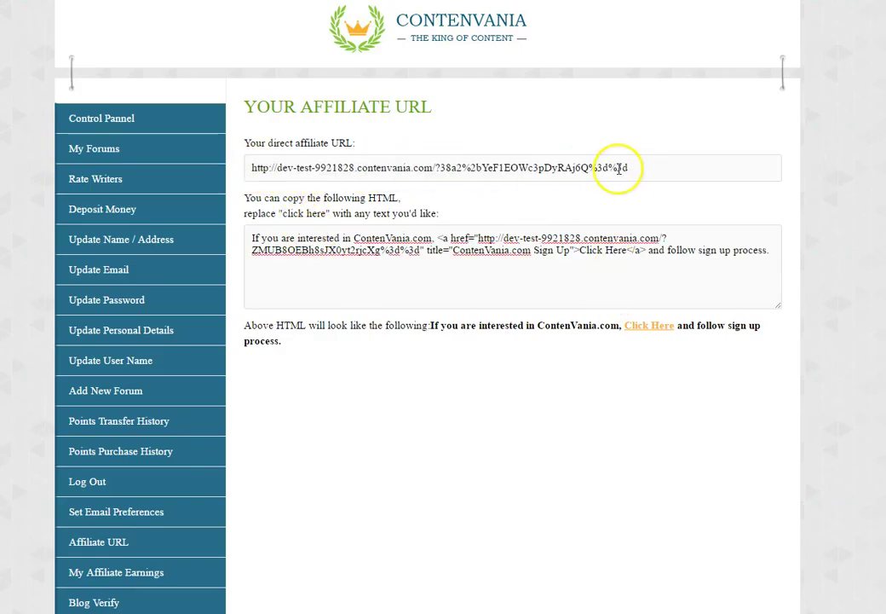
{"action": "left_click_drag", "start_coordinate": [633, 167], "coordinate": [244, 164]}
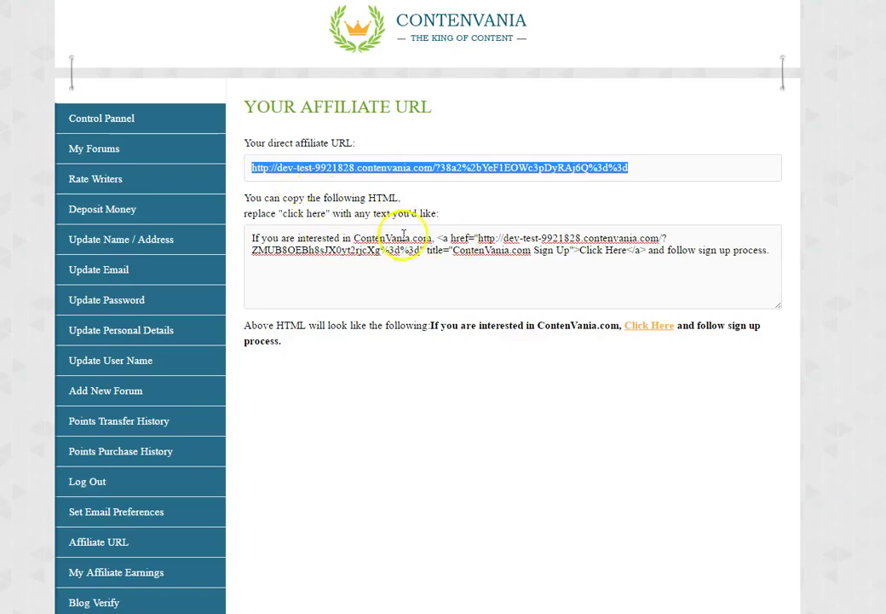
{"action": "double_click", "coordinate": [354, 248]}
{"action": "triple_click", "coordinate": [354, 248]}
{"action": "right_click", "coordinate": [354, 244]}
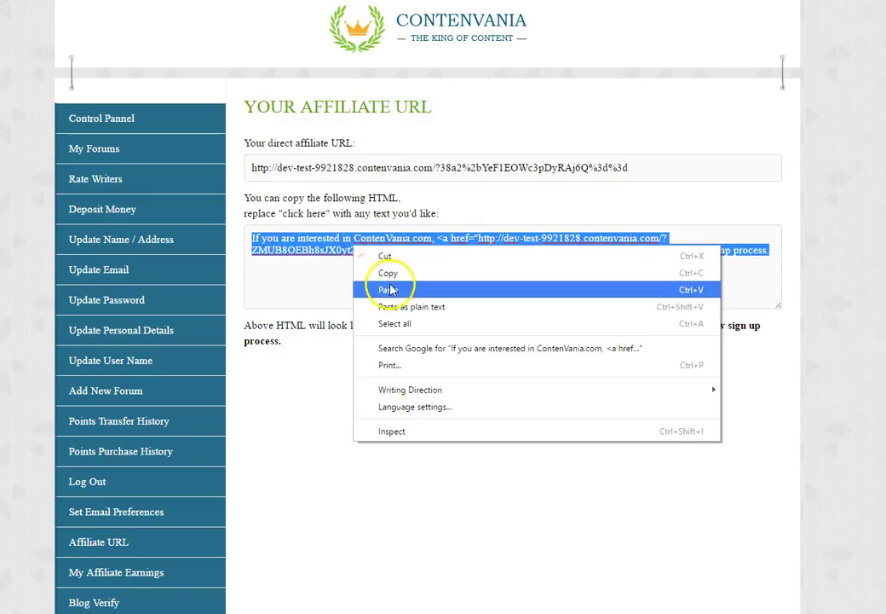
{"action": "left_click", "coordinate": [385, 273]}
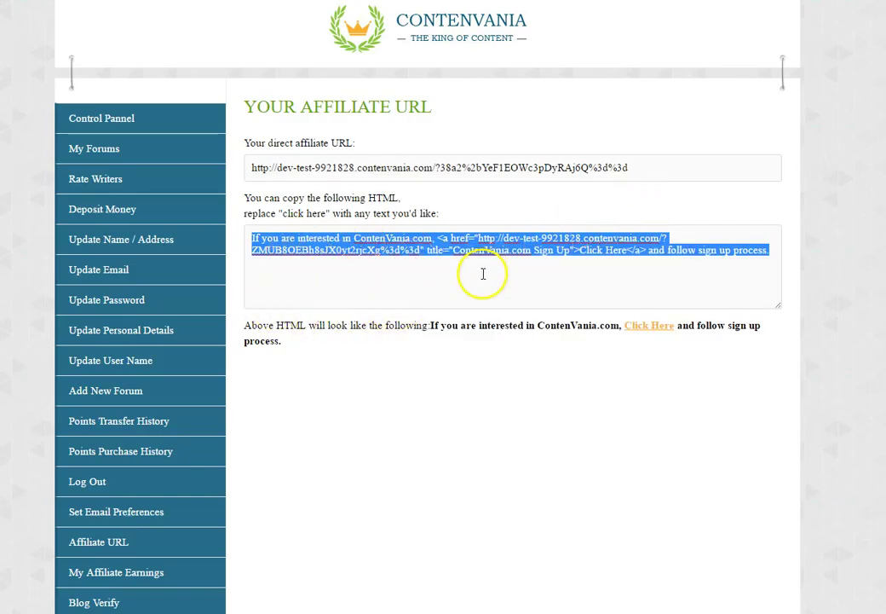
- Select the snippet's opening sentence, Click Here link and link address, then return to Forum Owner Stats
{"action": "left_click", "coordinate": [478, 345]}
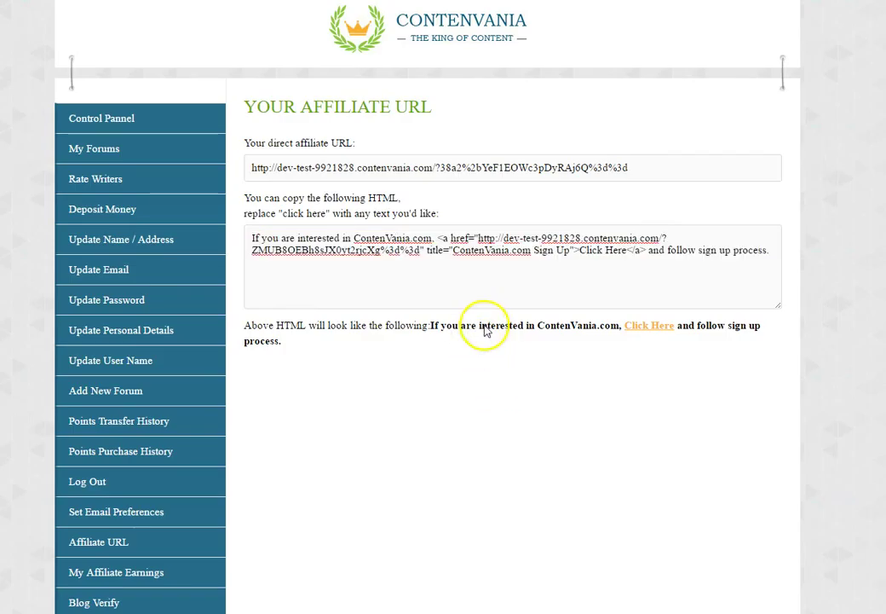
{"action": "left_click_drag", "start_coordinate": [253, 239], "coordinate": [428, 241]}
{"action": "left_click_drag", "start_coordinate": [573, 250], "coordinate": [605, 250]}
{"action": "left_click", "coordinate": [667, 250]}
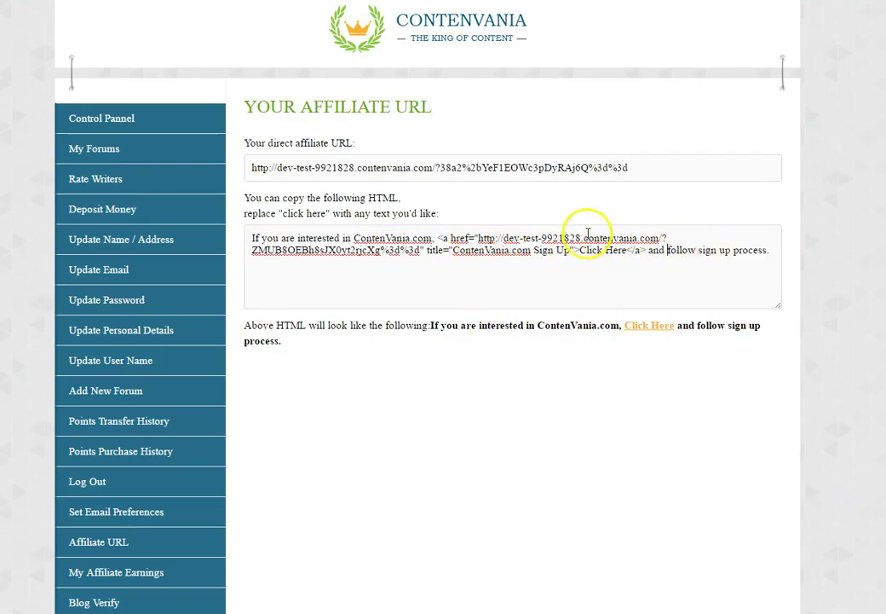
{"action": "left_click_drag", "start_coordinate": [479, 238], "coordinate": [422, 251]}
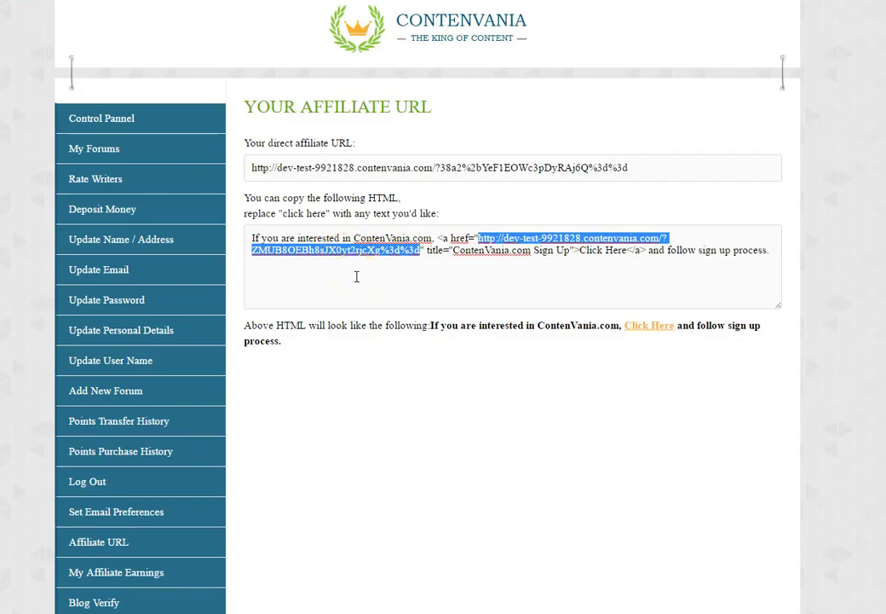
{"action": "left_click", "coordinate": [109, 118]}
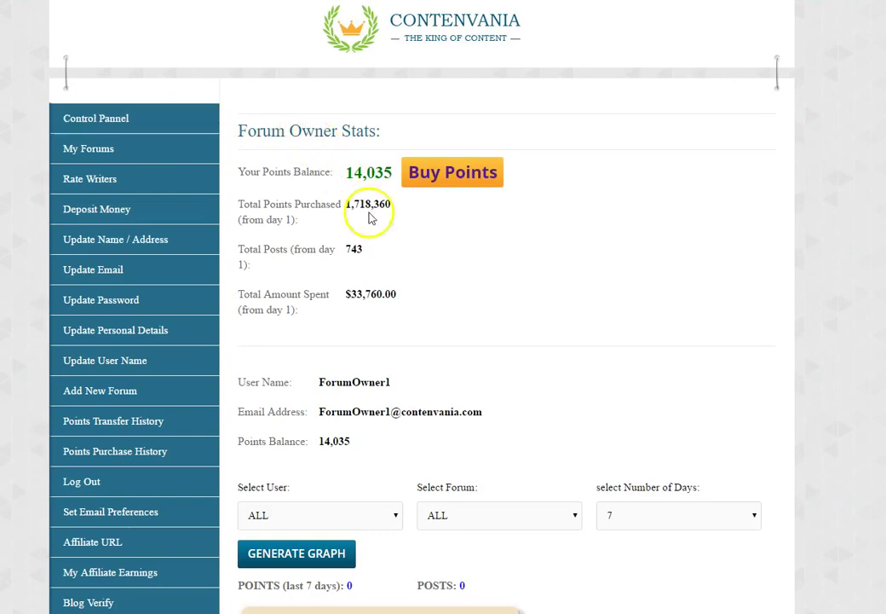
- Check the Forum Owner Stats totals, then start a new browser tab
{"action": "scroll", "coordinate": [635, 208], "scroll_direction": "down", "scroll_amount": 2}
{"action": "scroll", "coordinate": [701, 174], "scroll_direction": "up", "scroll_amount": 2}
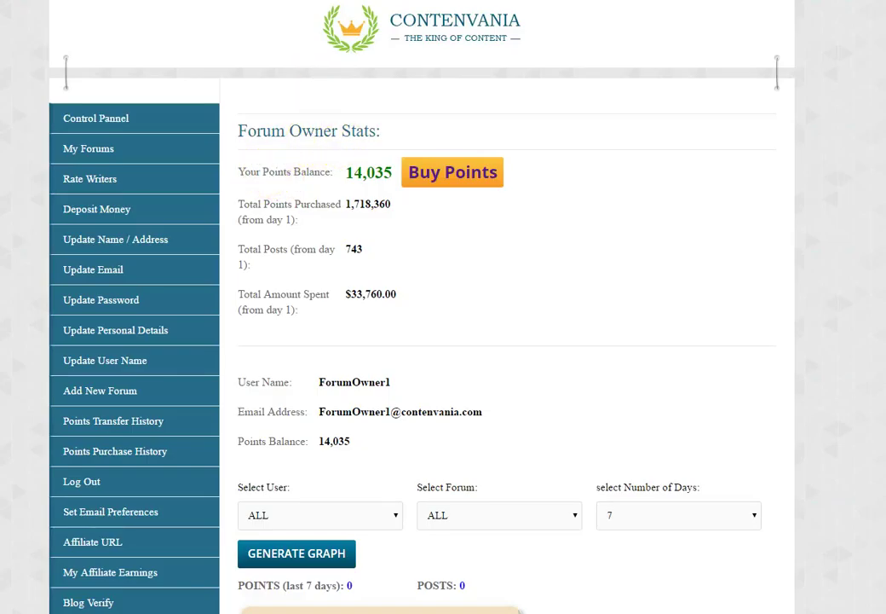
{"action": "key", "text": "ctrl+t"}
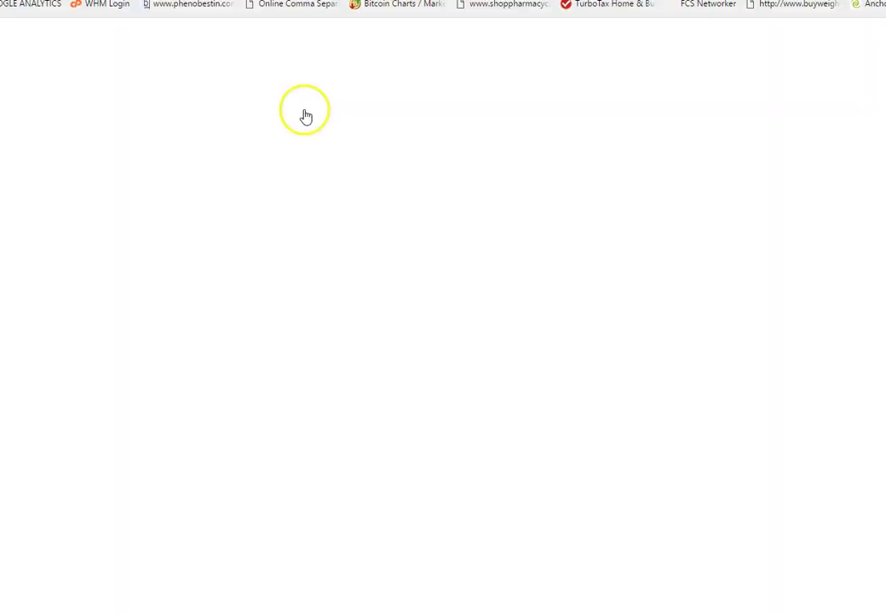
- Search Google for 'gossips.city'
{"action": "left_click", "coordinate": [249, 225]}
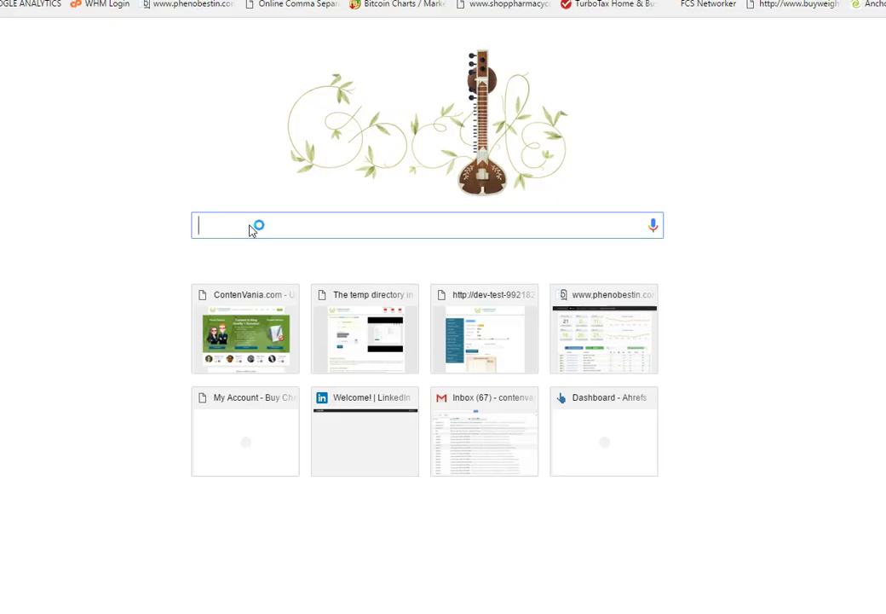
{"action": "type", "text": "g"}
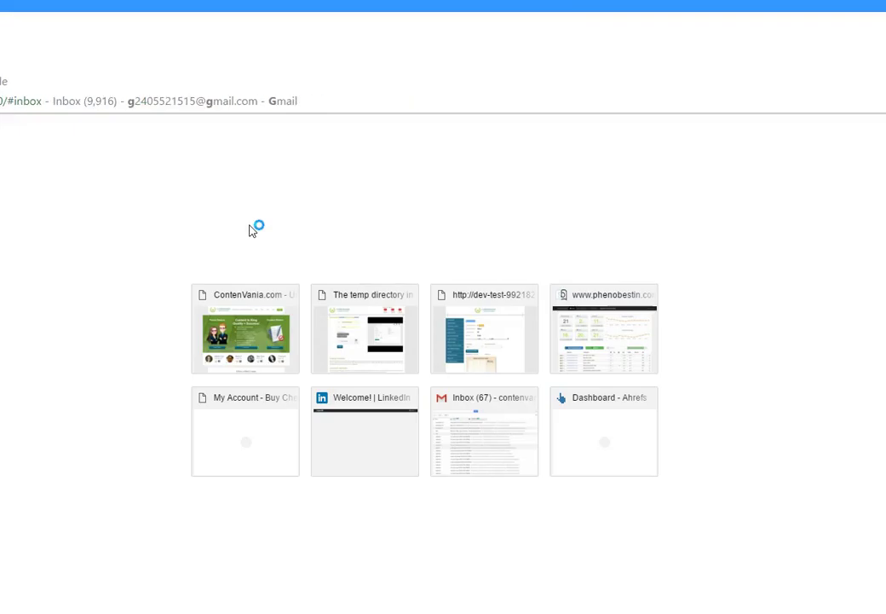
{"action": "type", "text": "ossips.cit"}
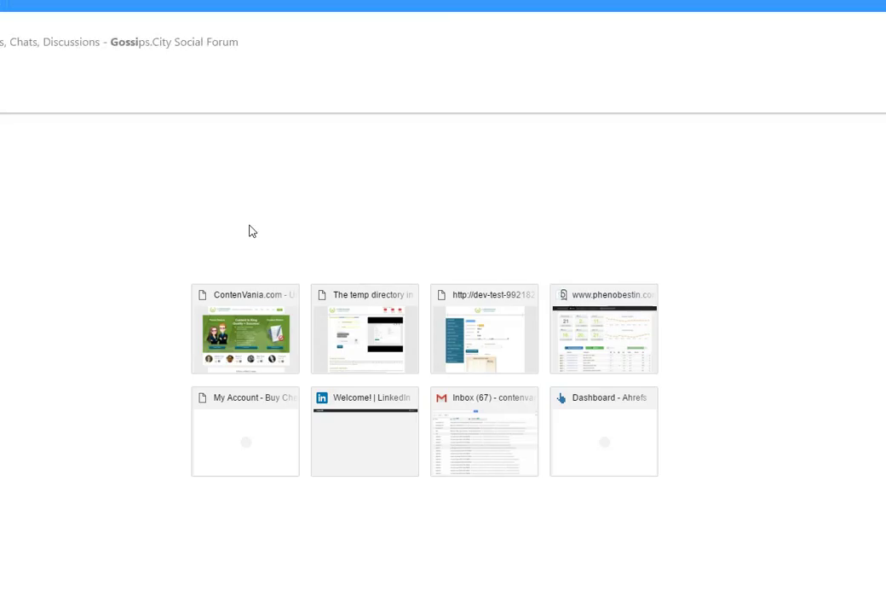
{"action": "type", "text": "y"}
{"action": "key", "text": "Return"}
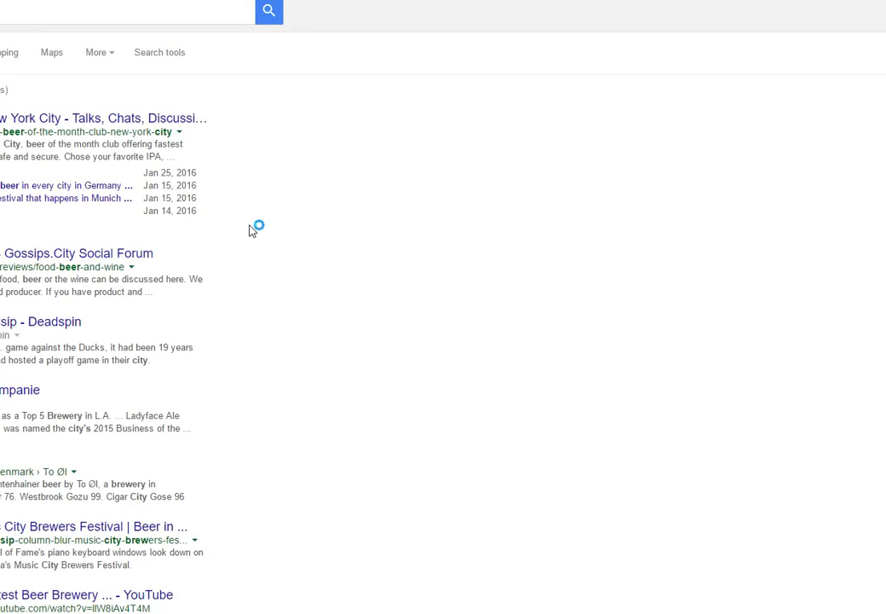